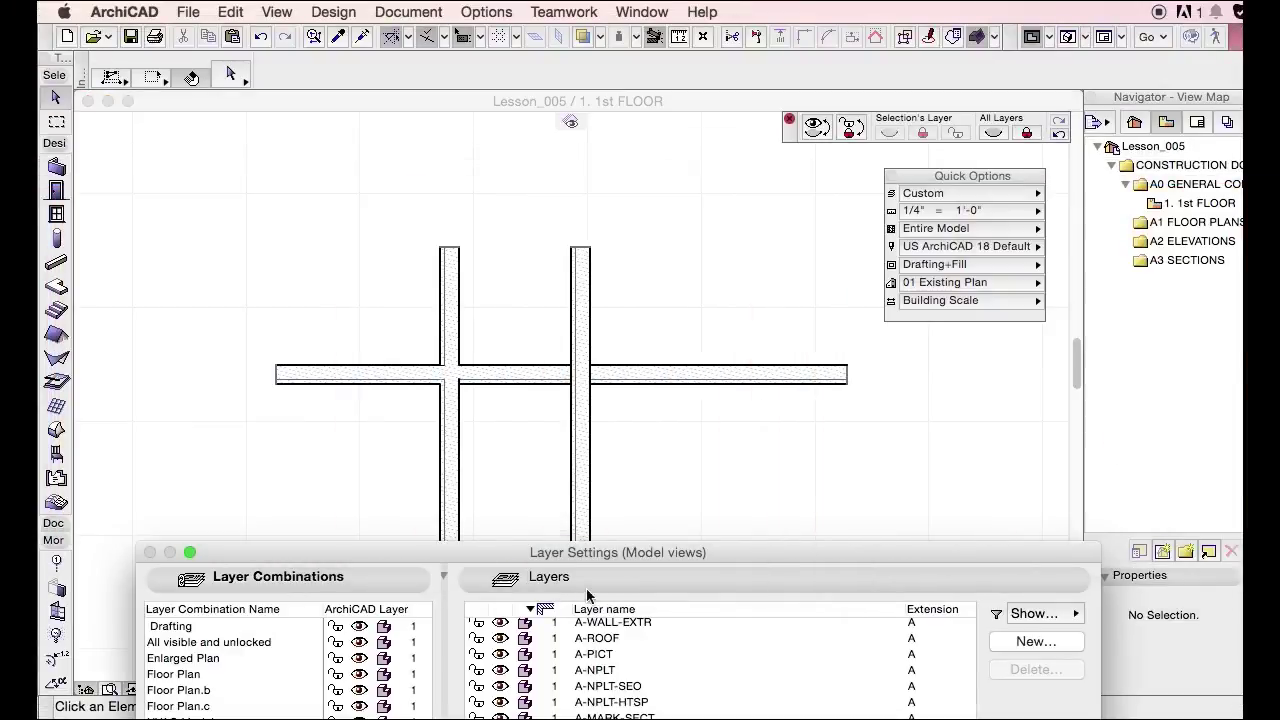
Strip the S- prefix so S-METL becomes METL and S-FNDN becomes FNDN.
{"action": "left_click_drag", "start_coordinate": [591, 554], "coordinate": [599, 109]}
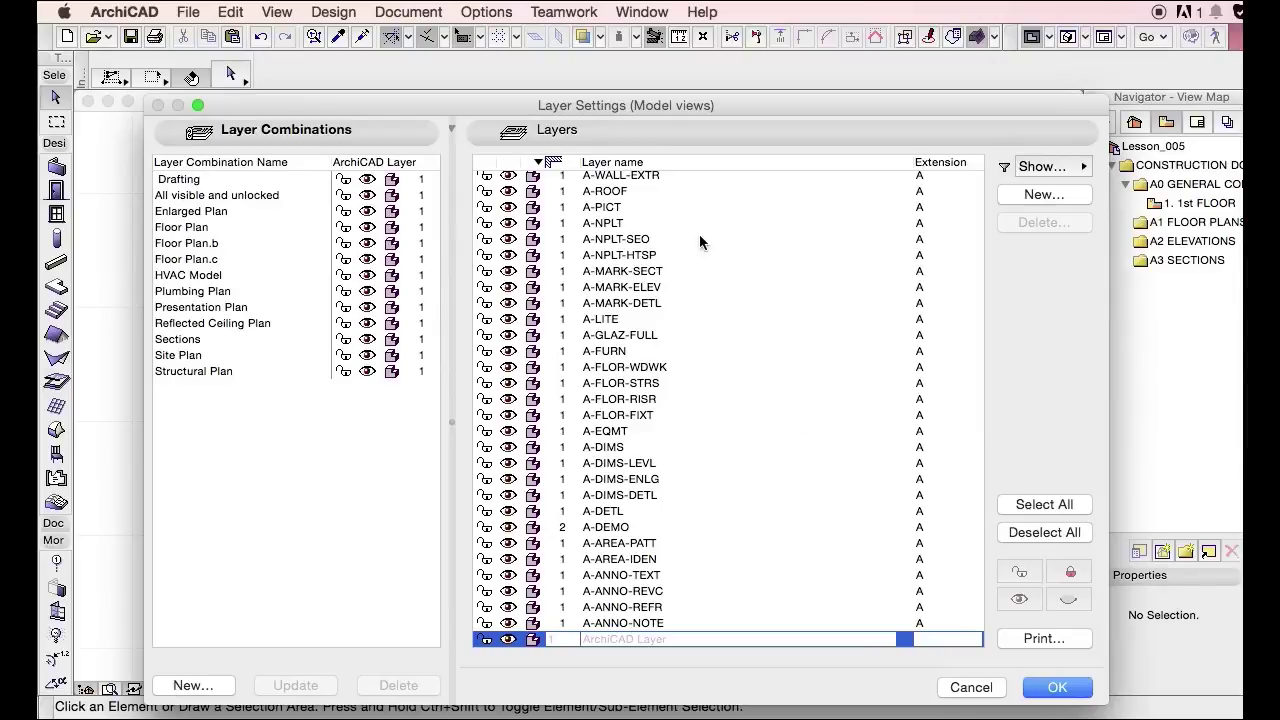
{"action": "scroll", "coordinate": [665, 200], "scroll_direction": "up", "scroll_amount": 10}
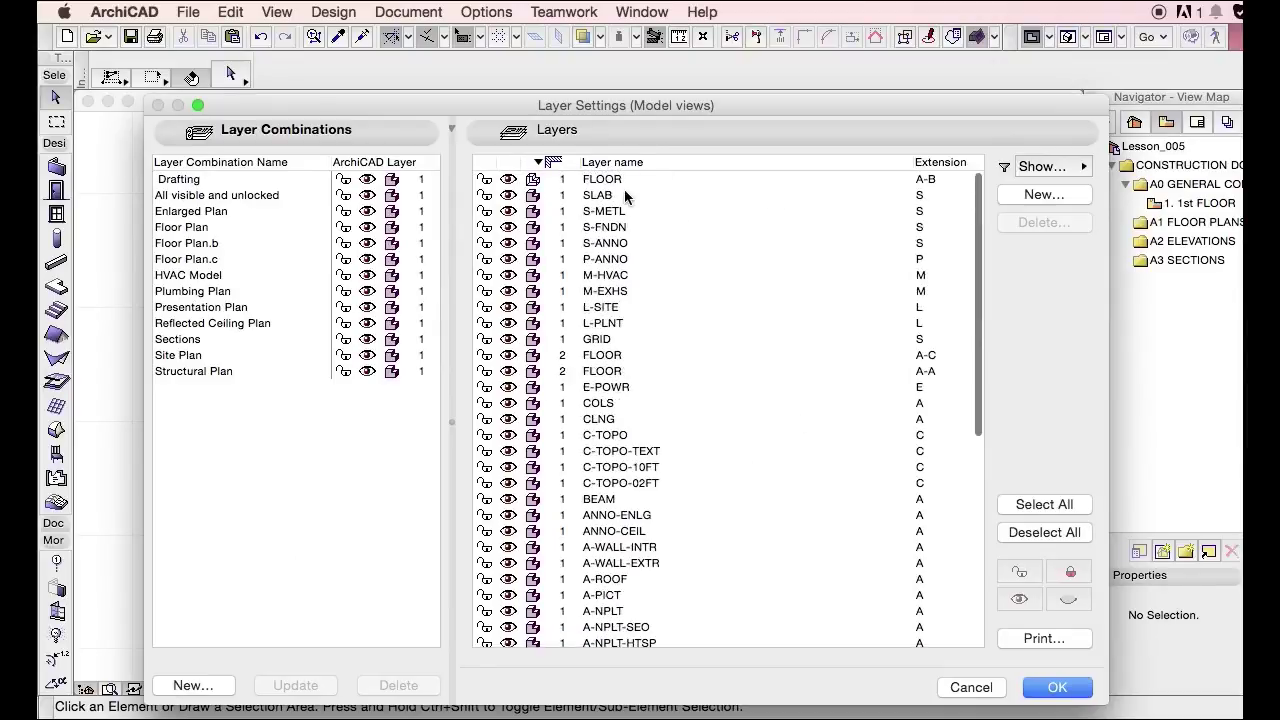
{"action": "left_click", "coordinate": [630, 209]}
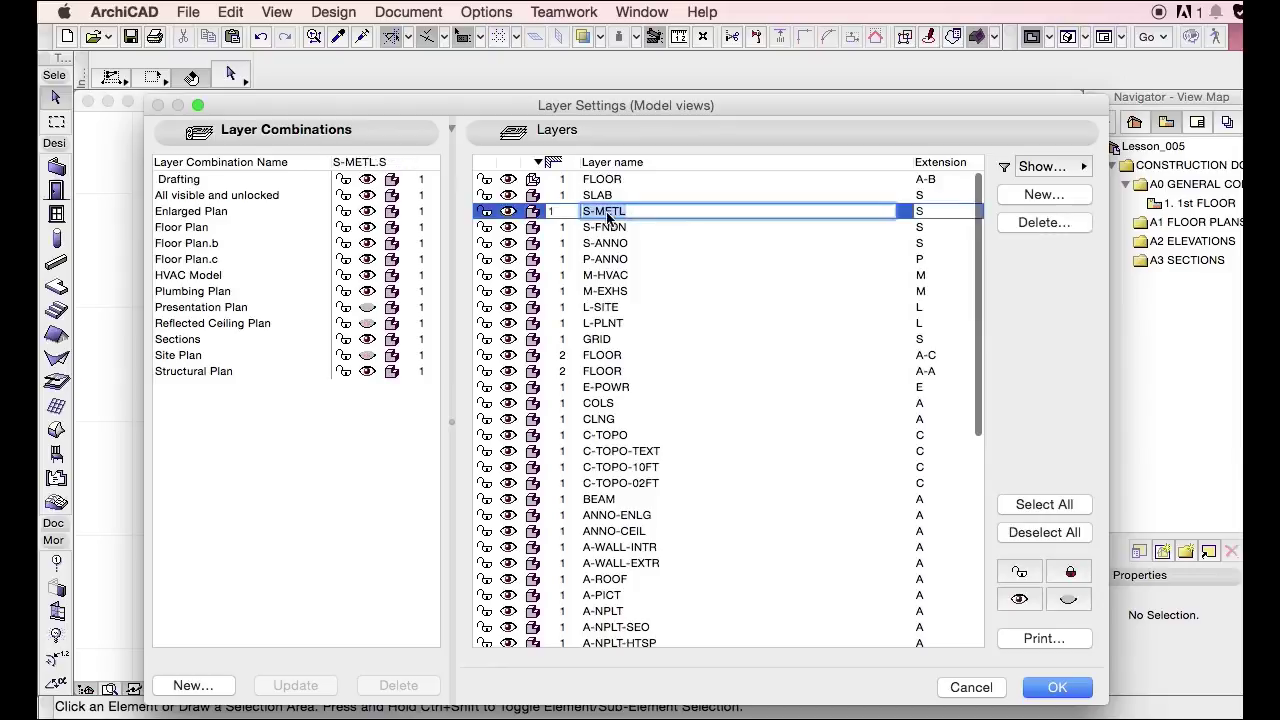
{"action": "key", "text": "BackSpace"}
{"action": "key", "text": "BackSpace"}
{"action": "key", "text": "Return"}
{"action": "left_click", "coordinate": [591, 228]}
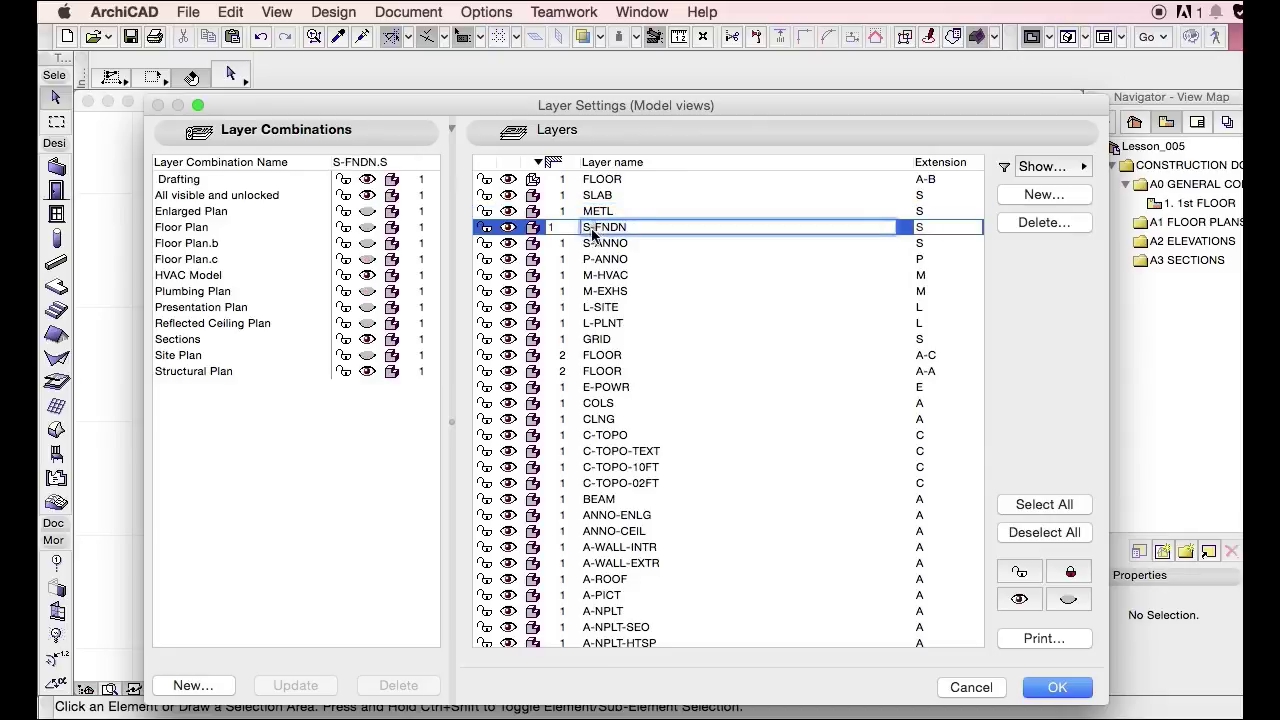
{"action": "key", "text": "BackSpace"}
{"action": "key", "text": "BackSpace"}
{"action": "key", "text": "Tab"}
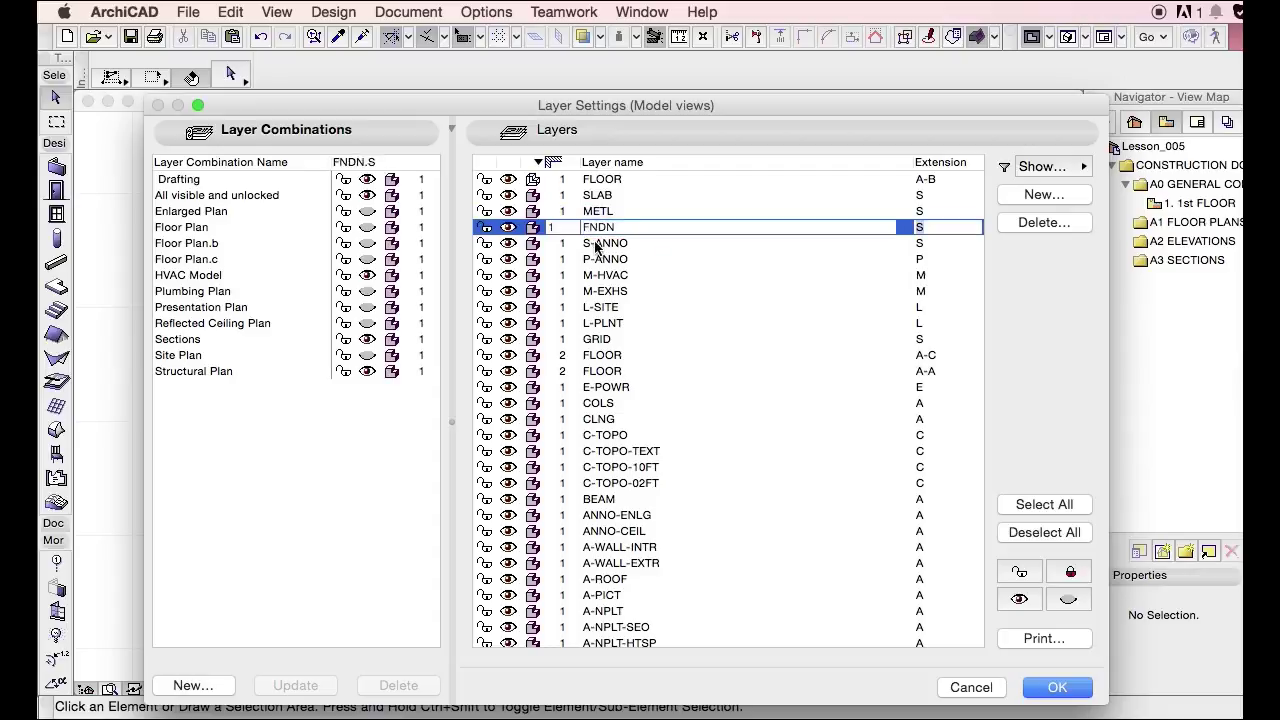
{"action": "left_click", "coordinate": [597, 244]}
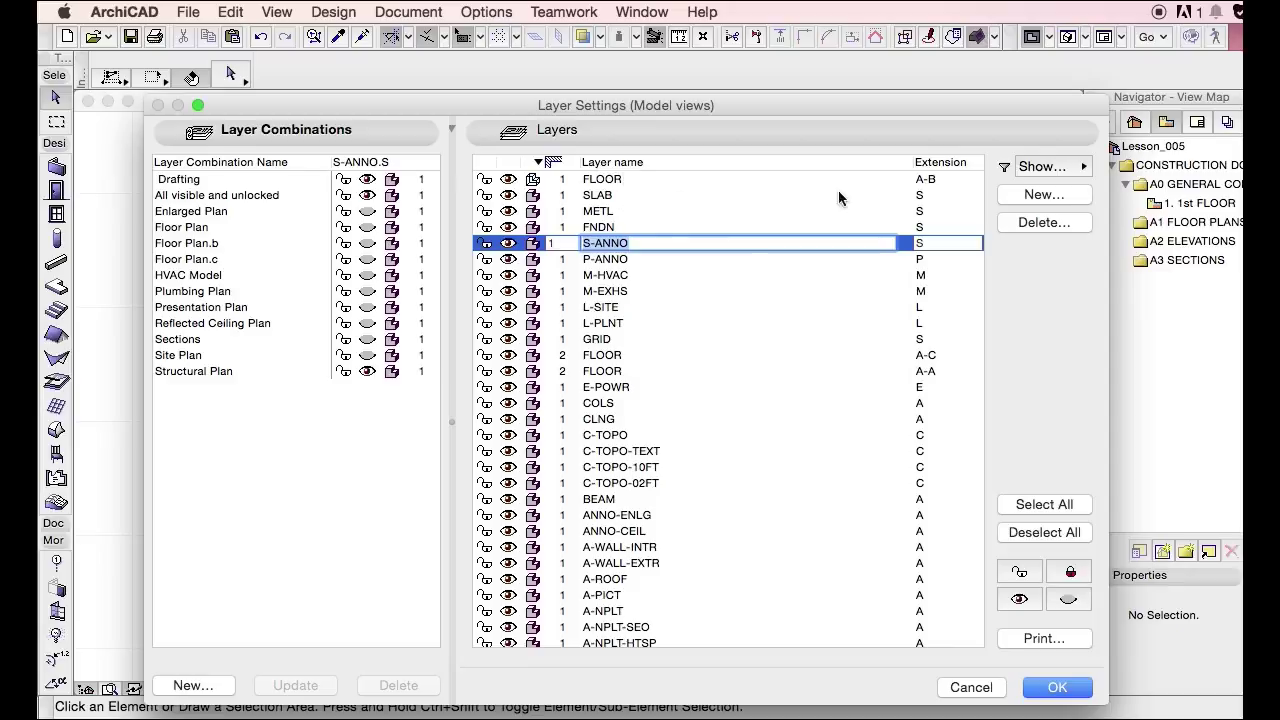
Sort layers by name and drop the A- prefix from A-ANNO-REFR and A-ANNO-REVC.
{"action": "left_click", "coordinate": [650, 163]}
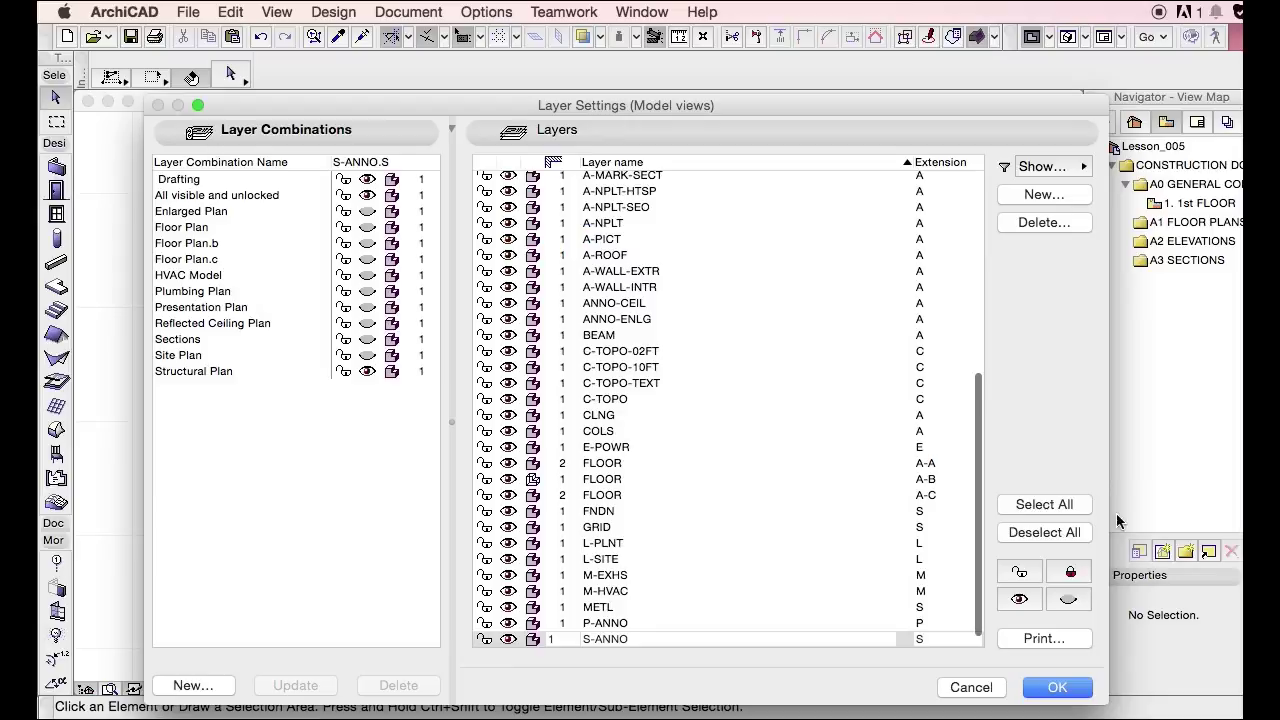
{"action": "left_click", "coordinate": [978, 433]}
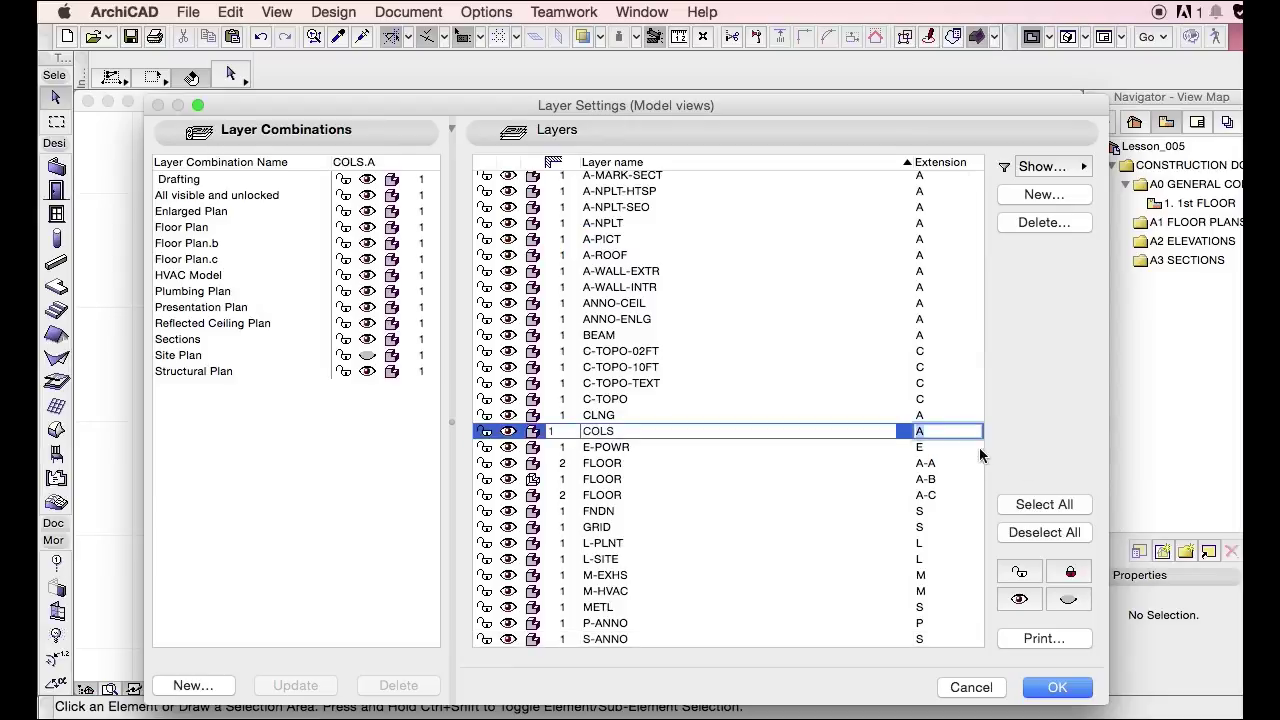
{"action": "scroll", "coordinate": [979, 447], "scroll_direction": "up", "scroll_amount": 10}
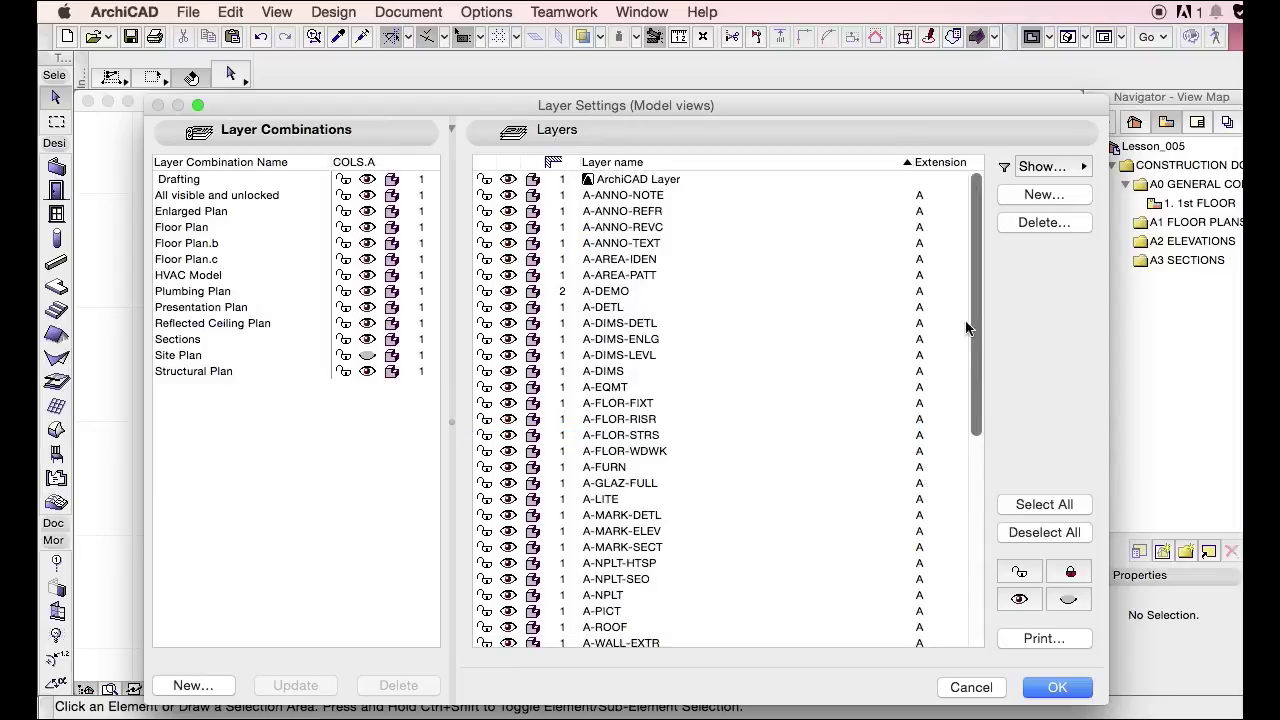
{"action": "double_click", "coordinate": [595, 213]}
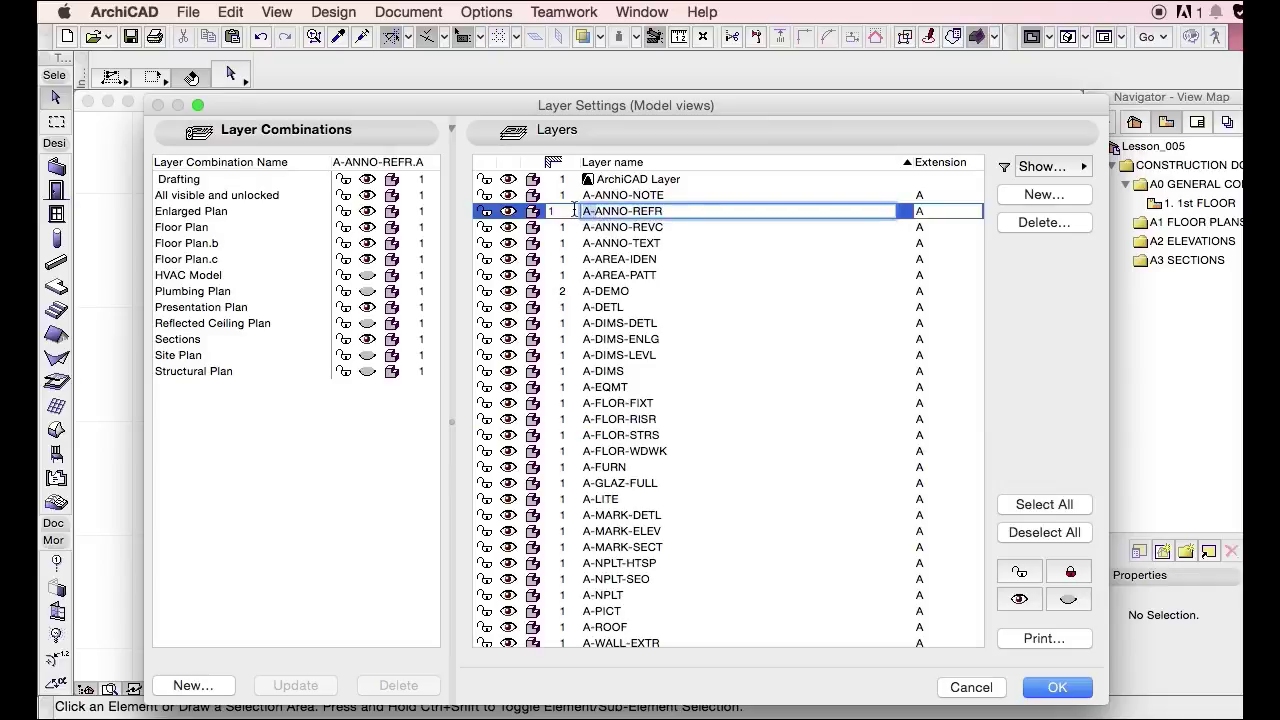
{"action": "key", "text": "Delete"}
{"action": "key", "text": "Delete"}
{"action": "left_click", "coordinate": [658, 229]}
{"action": "left_click", "coordinate": [594, 232]}
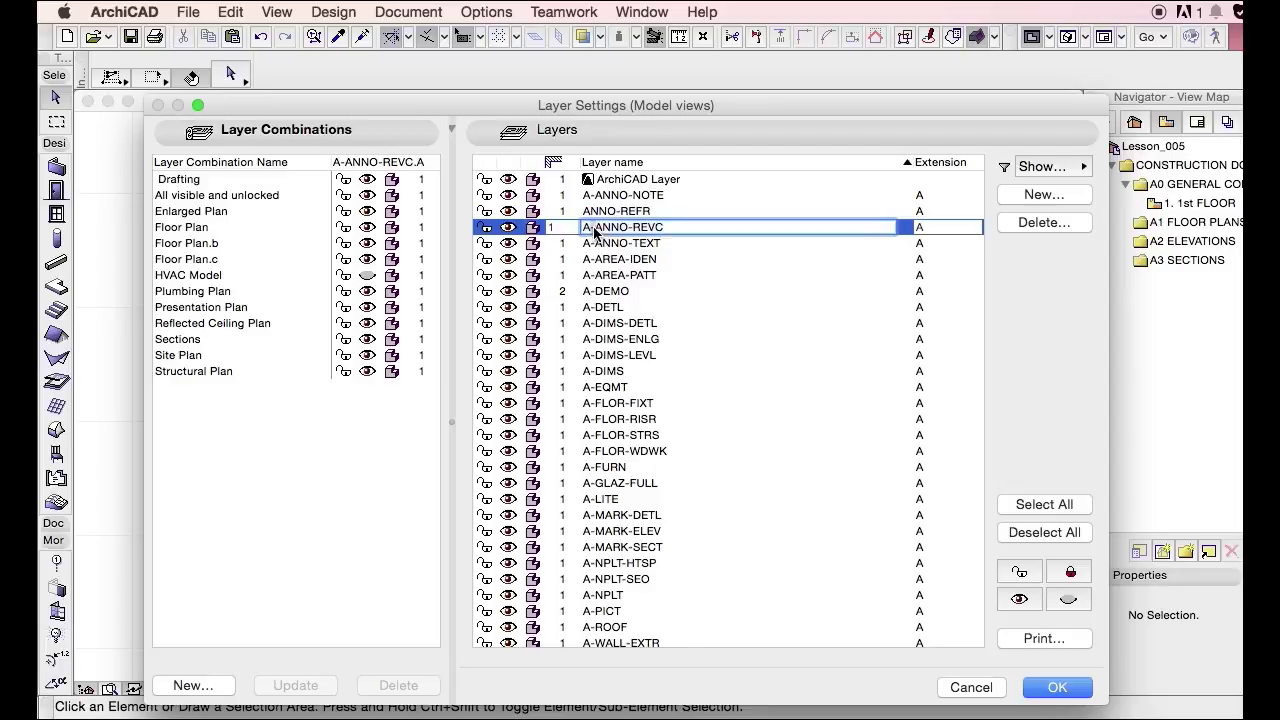
{"action": "key", "text": "Delete"}
{"action": "key", "text": "Delete"}
{"action": "left_click", "coordinate": [640, 245]}
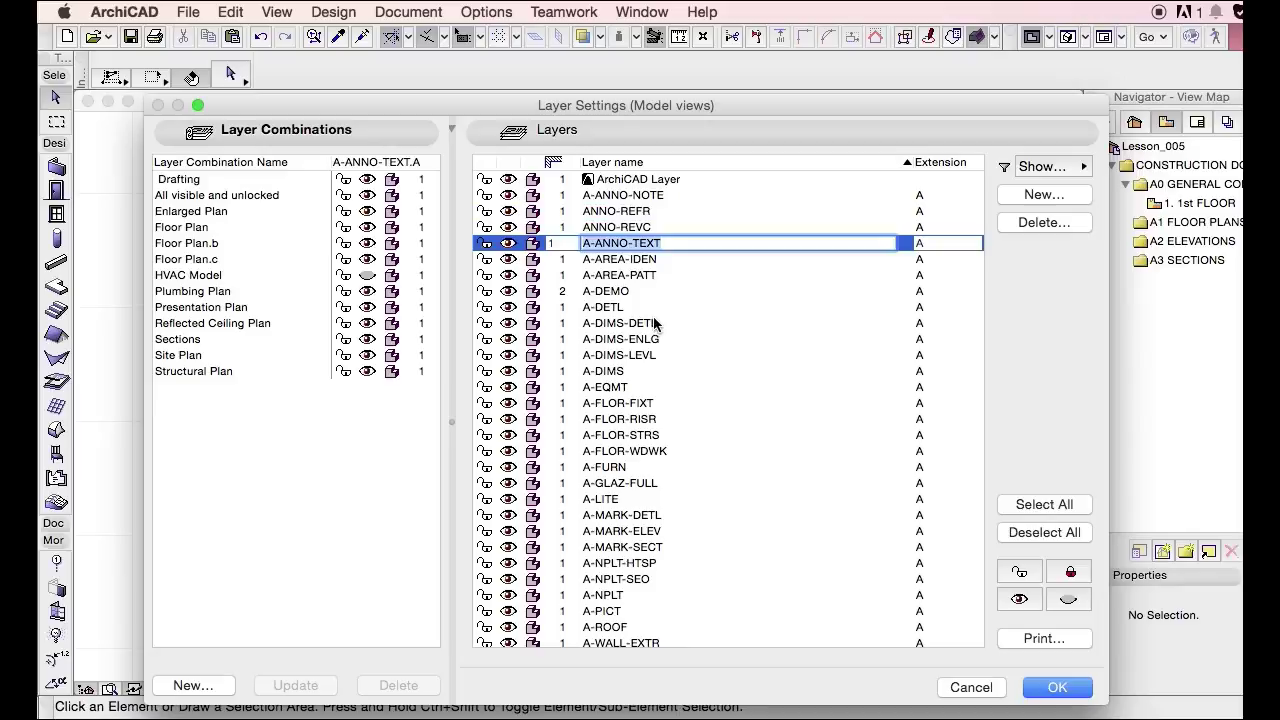
Rename layer A-DIMS to DIMS and A-EQMT to EQMT.
{"action": "left_click", "coordinate": [622, 373]}
{"action": "left_click", "coordinate": [594, 373]}
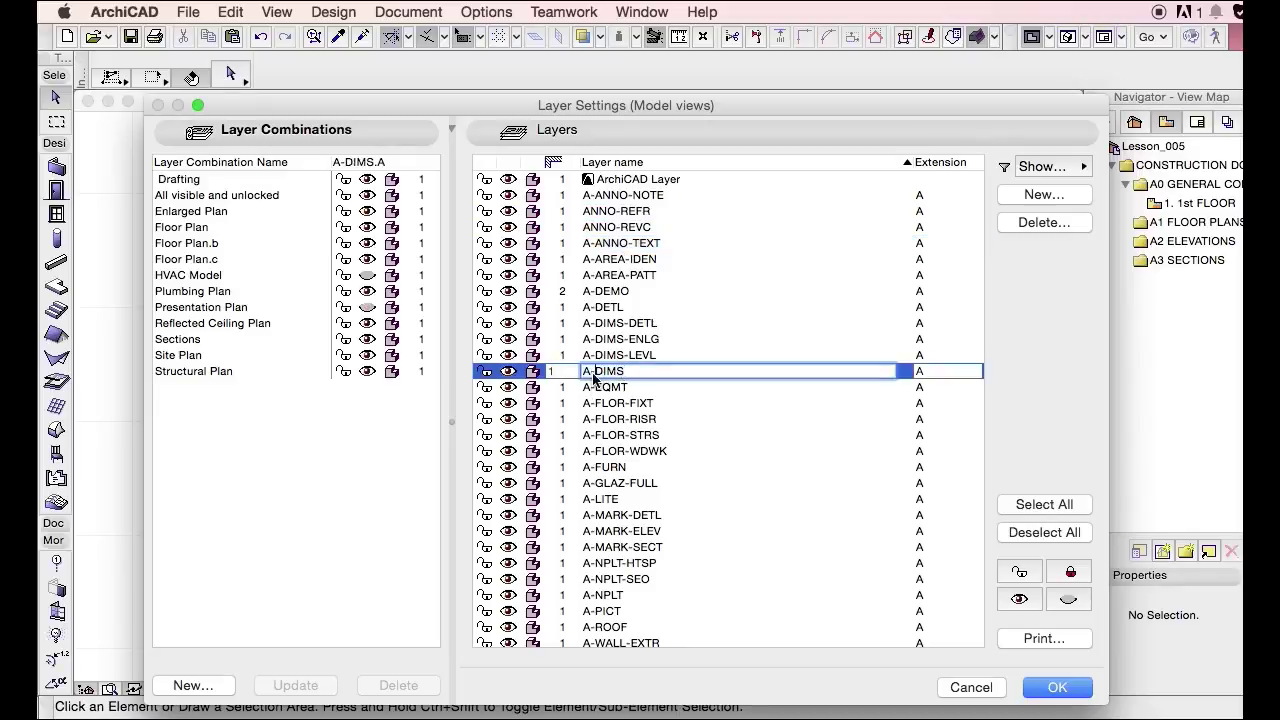
{"action": "key", "text": "BackSpace"}
{"action": "key", "text": "BackSpace"}
{"action": "left_click", "coordinate": [634, 398]}
{"action": "left_click", "coordinate": [604, 390]}
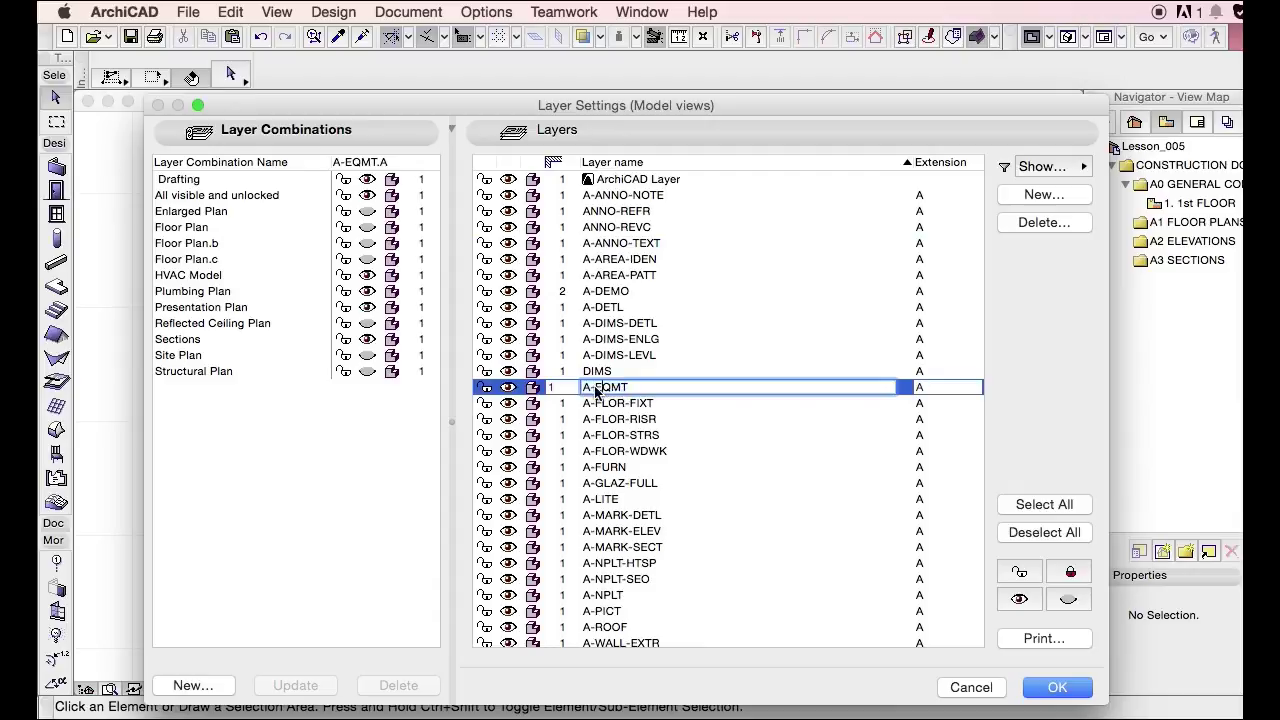
{"action": "key", "text": "BackSpace"}
{"action": "key", "text": "BackSpace"}
{"action": "left_click", "coordinate": [637, 404]}
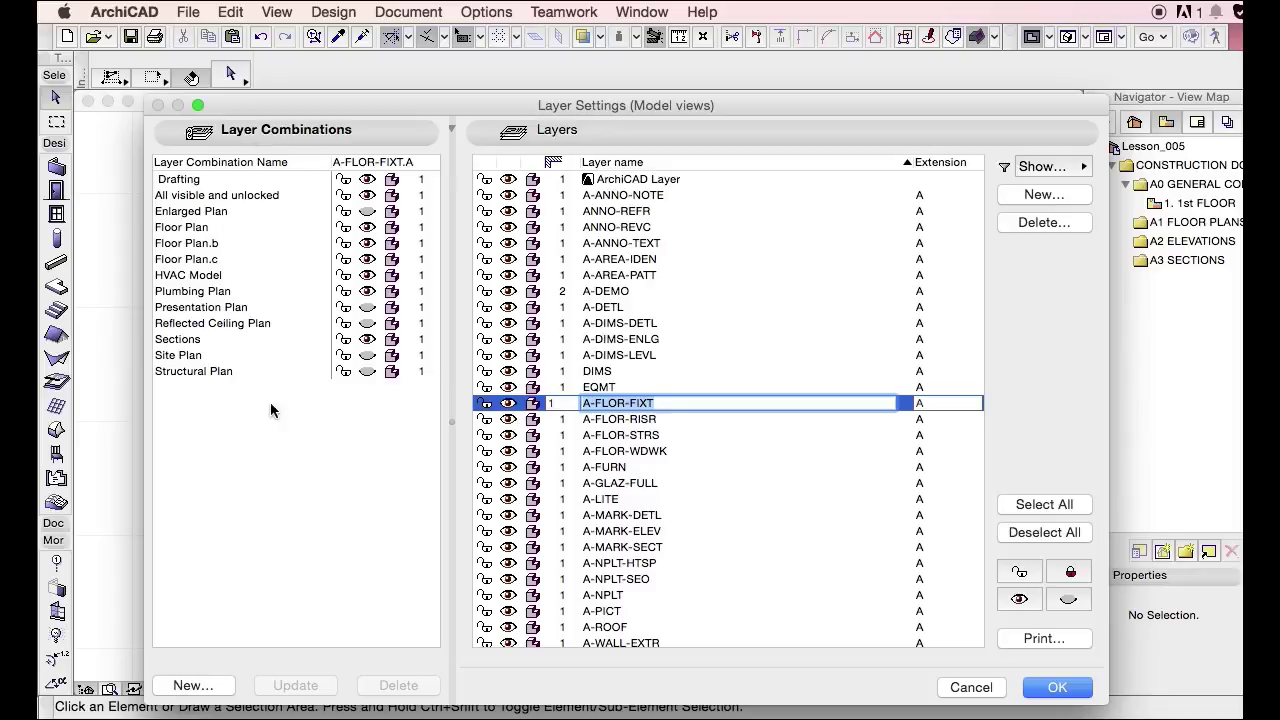
Review the existing Floor Plan, Floor Plan.b and Floor Plan.c layer combinations.
{"action": "left_click", "coordinate": [238, 227]}
{"action": "left_click", "coordinate": [220, 245]}
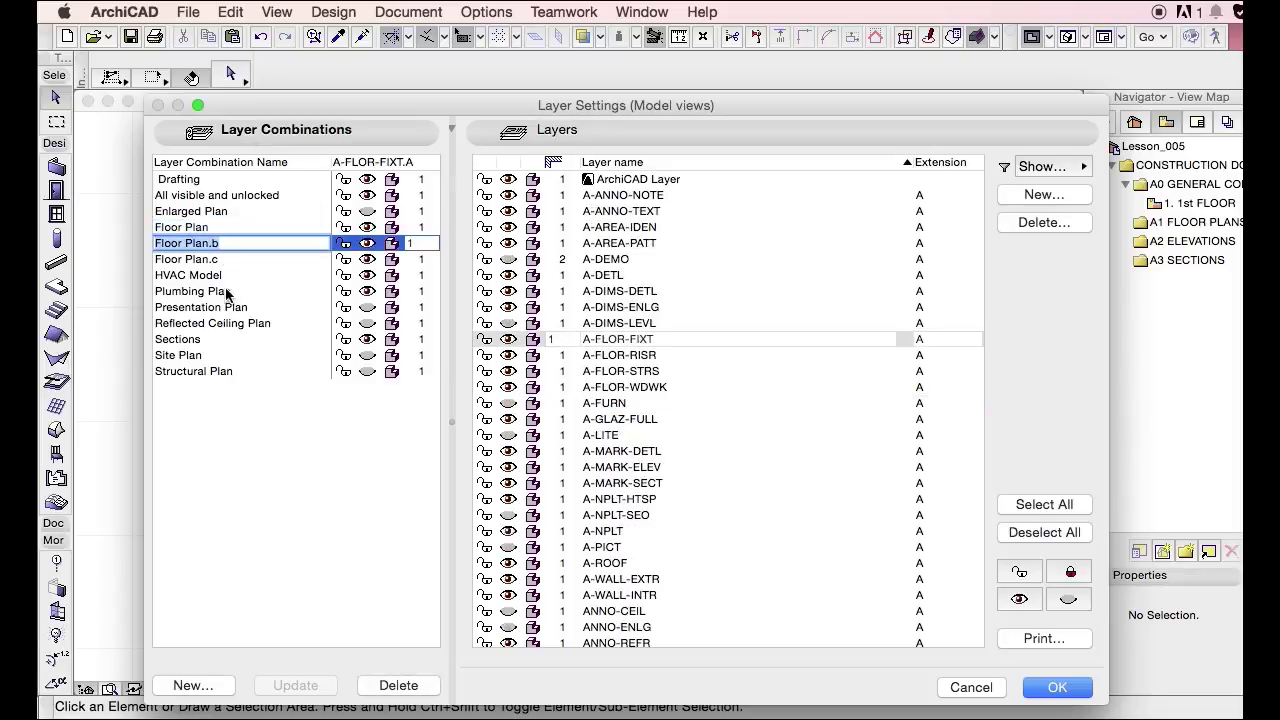
{"action": "left_click", "coordinate": [219, 260]}
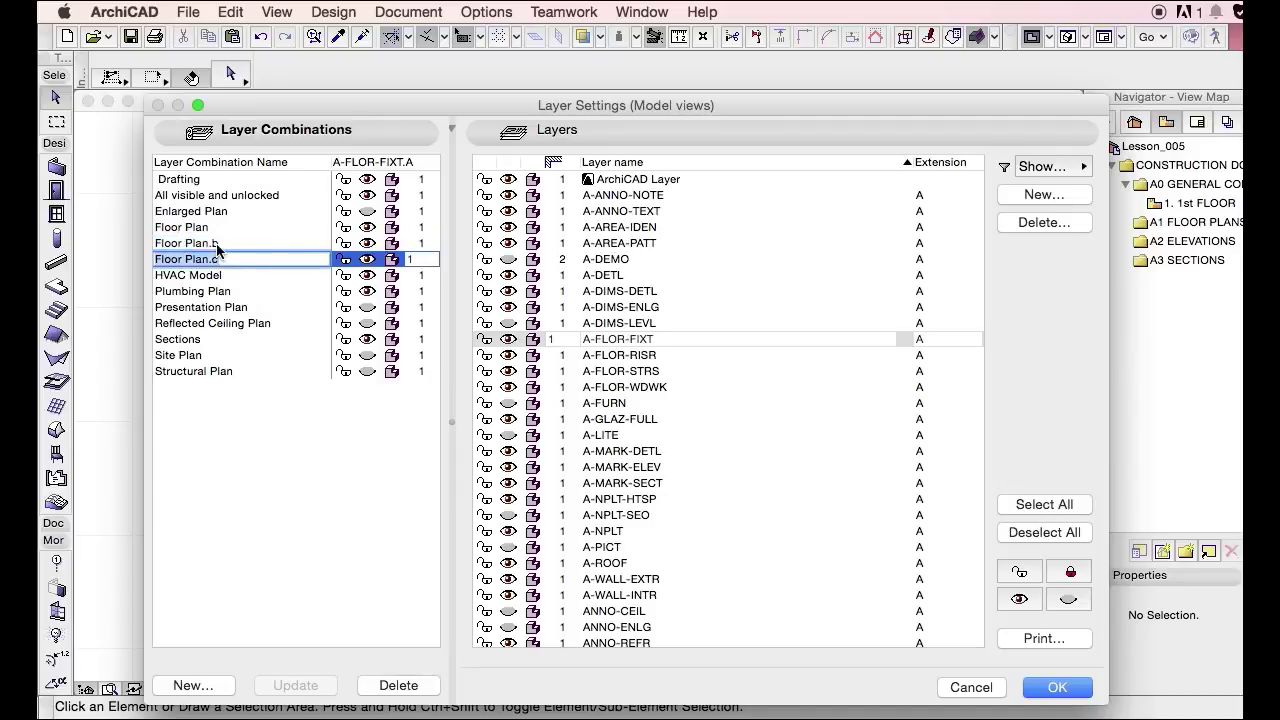
{"action": "left_click", "coordinate": [216, 244]}
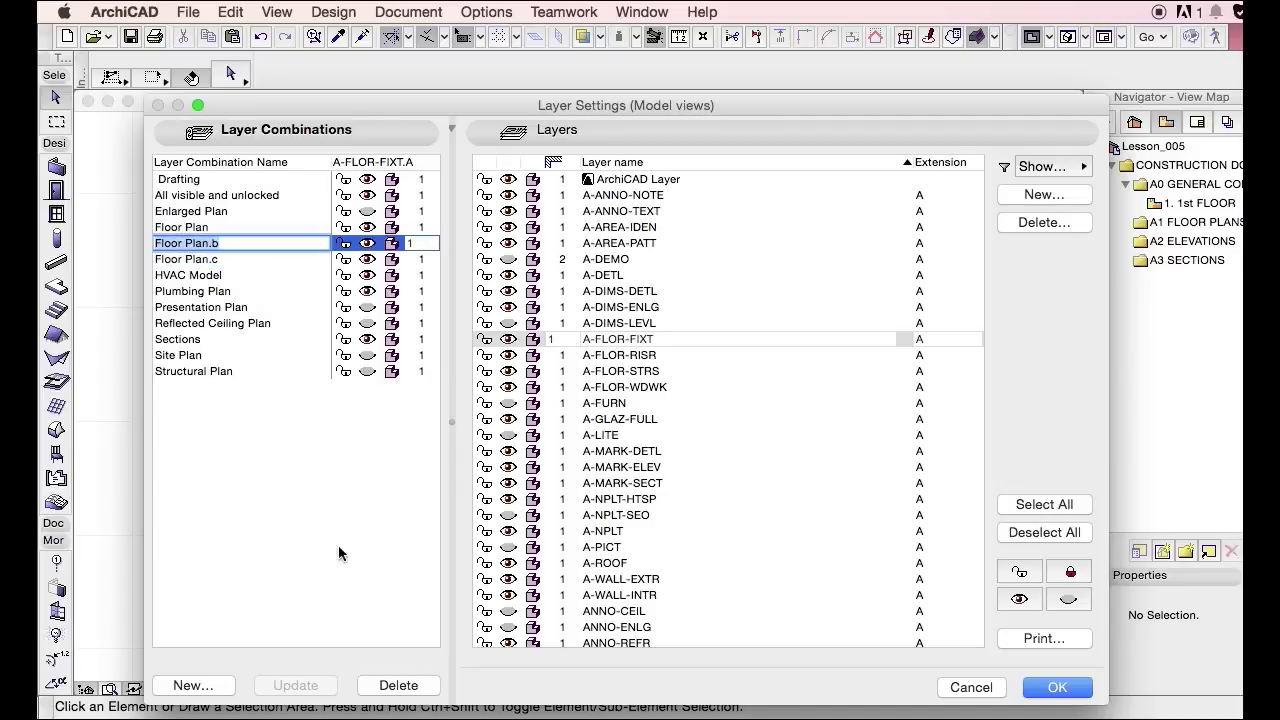
{"action": "left_click", "coordinate": [332, 510]}
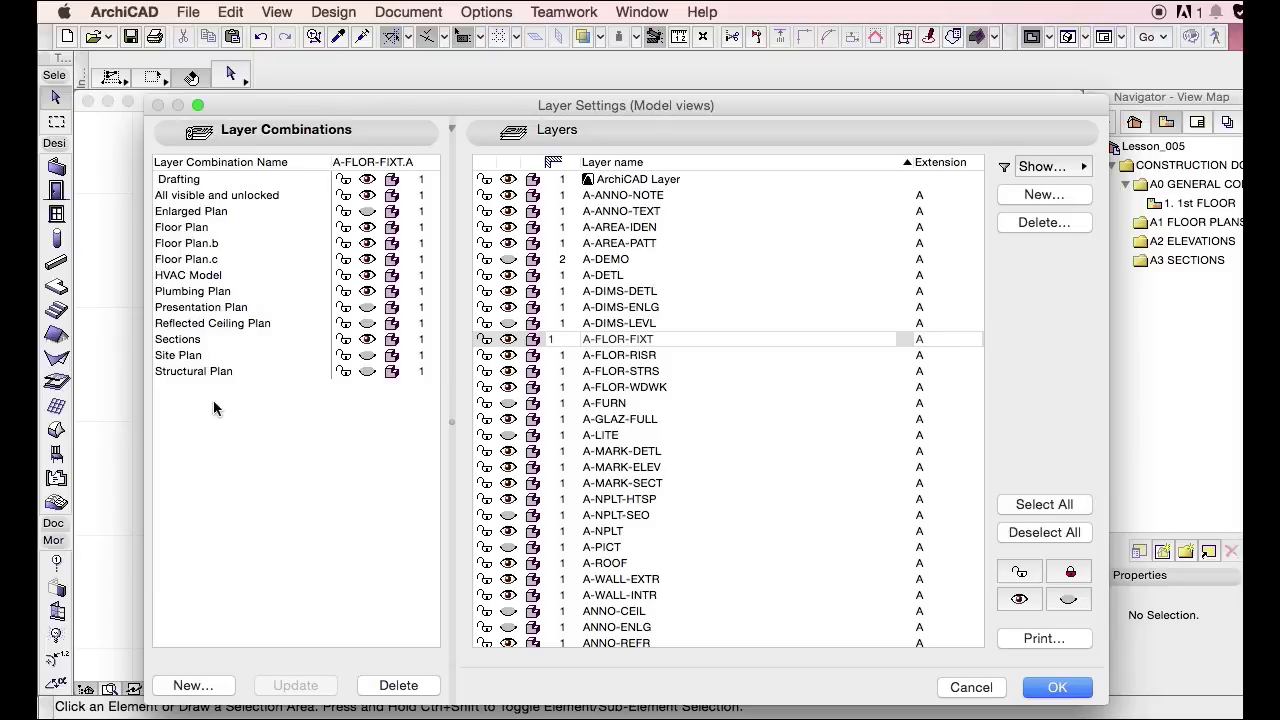
Create a new layer combination named 'A0 - GENERAL CONDITIONS'.
{"action": "left_click", "coordinate": [192, 689]}
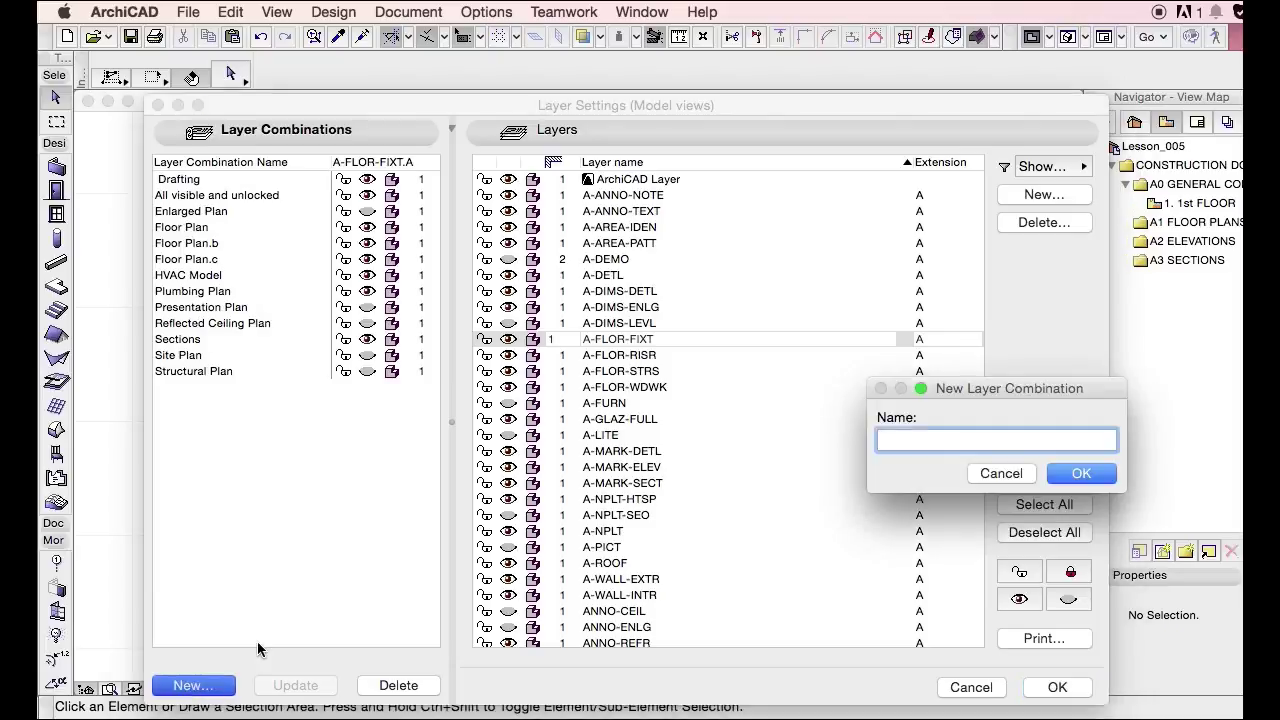
{"action": "type", "text": "A"}
{"action": "type", "text": "0 - FLOO"}
{"action": "key", "text": "BackSpace"}
{"action": "key", "text": "BackSpace"}
{"action": "key", "text": "BackSpace"}
{"action": "key", "text": "BackSpace"}
{"action": "type", "text": "GENERAL CO"}
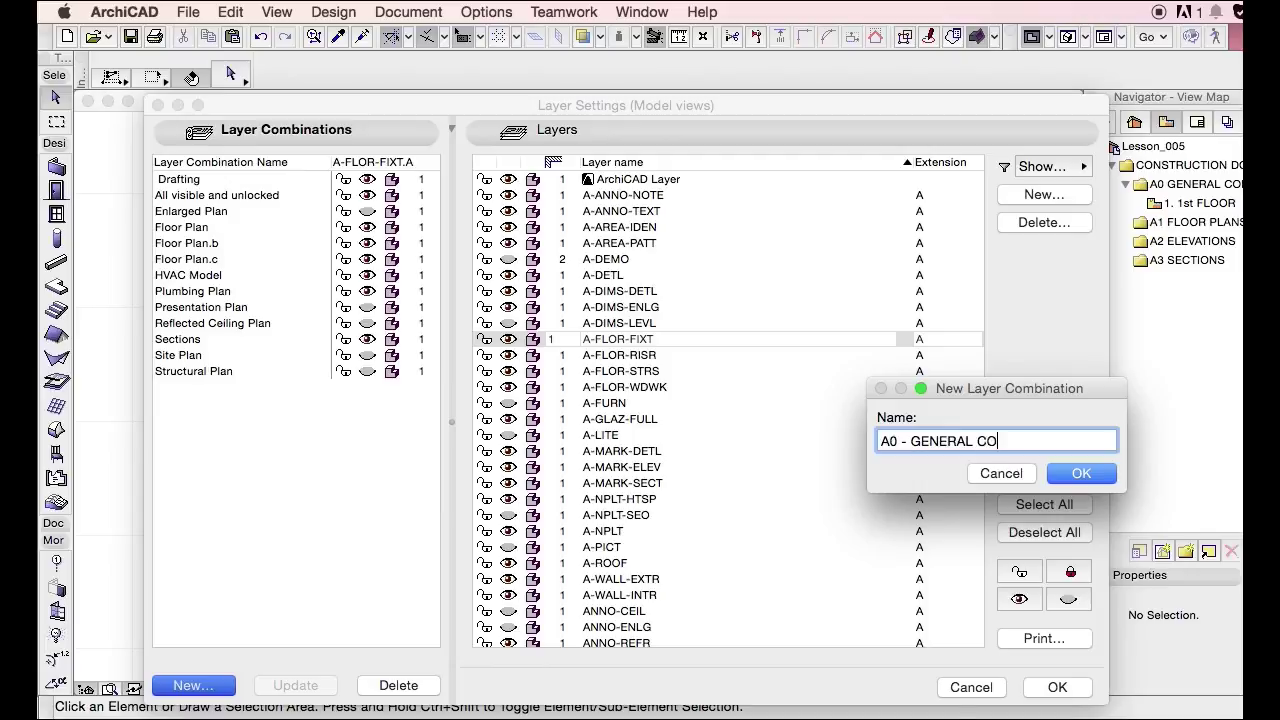
{"action": "type", "text": "ITIONS"}
{"action": "key", "text": "Return"}
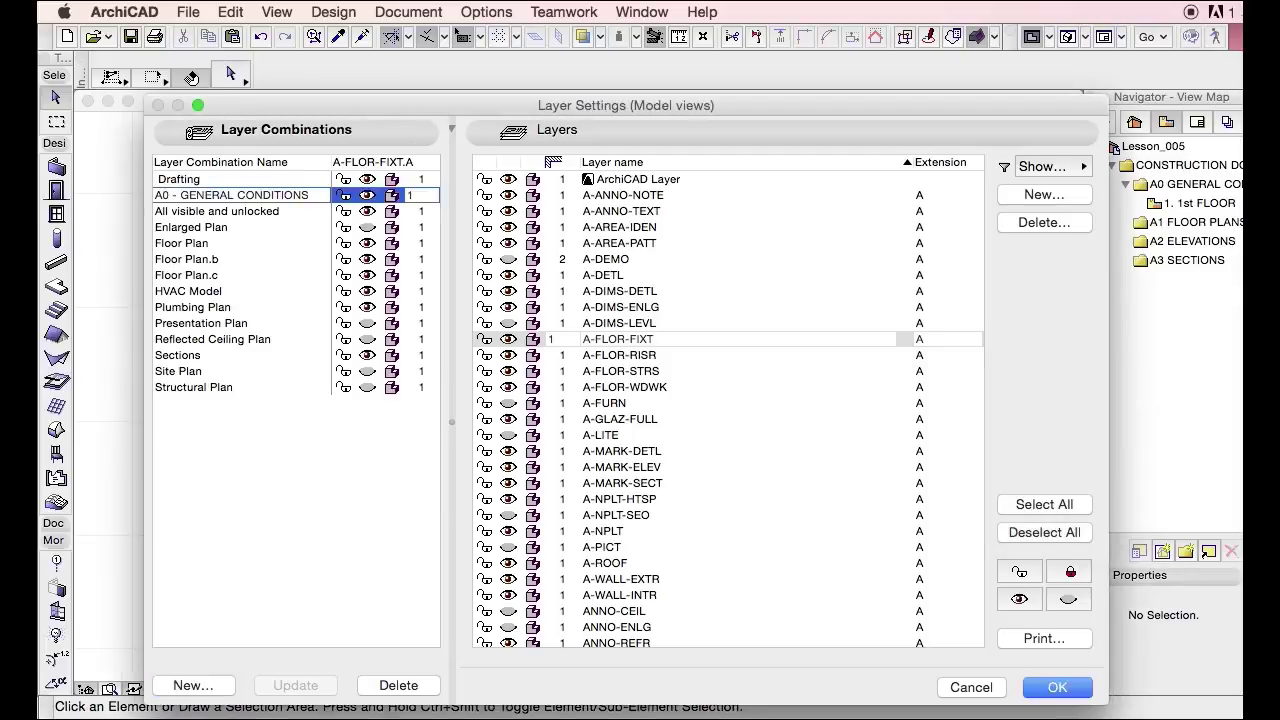
Add layer combinations 'A1 - FLOOR PLANS', 'A2 - ELEVATIONS' and 'A3 - SECTIONS', then confirm Layer Settings.
{"action": "left_click", "coordinate": [193, 685]}
{"action": "type", "text": "A1"}
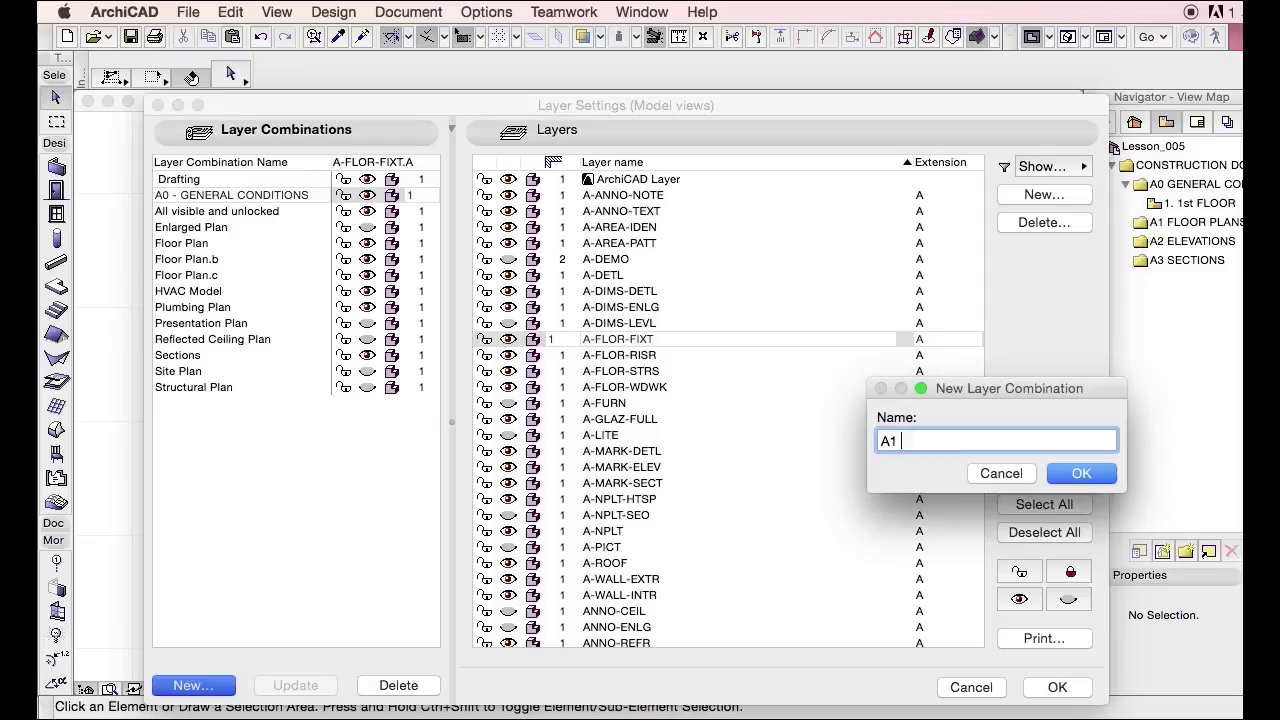
{"action": "type", "text": " - FLOOR PLANS"}
{"action": "key", "text": "Return"}
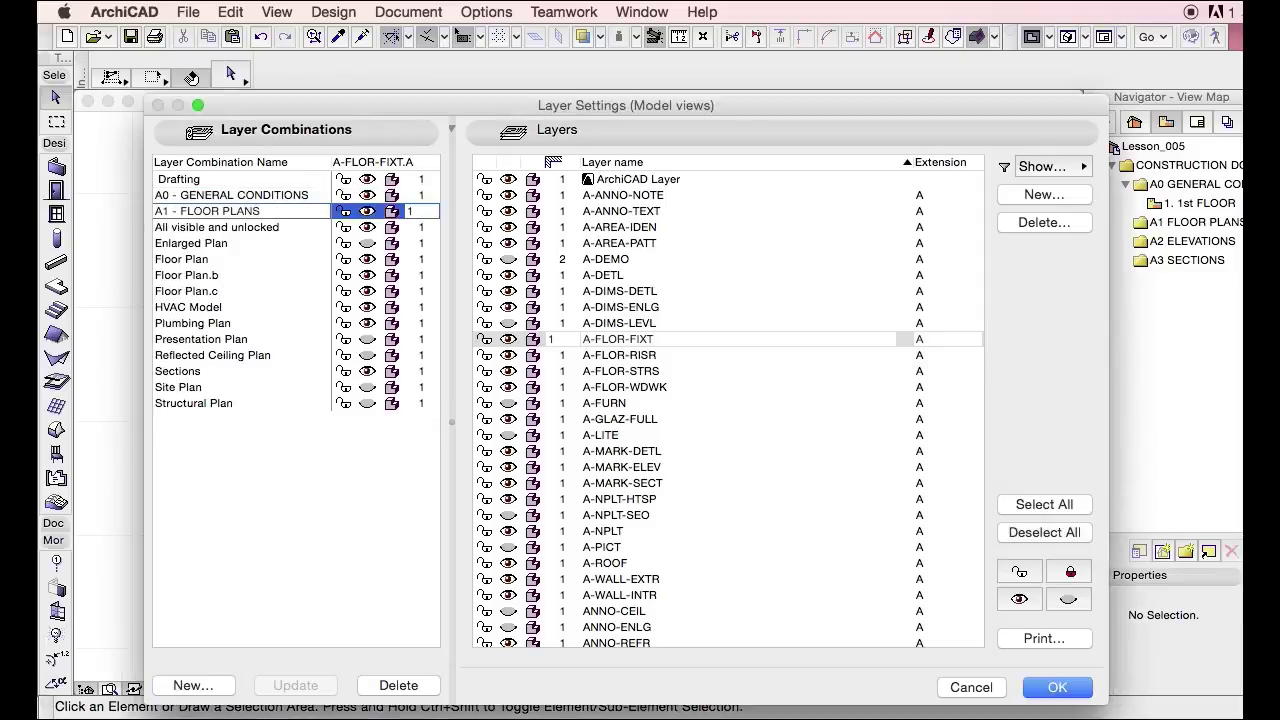
{"action": "left_click", "coordinate": [193, 685]}
{"action": "type", "text": "A2 -"}
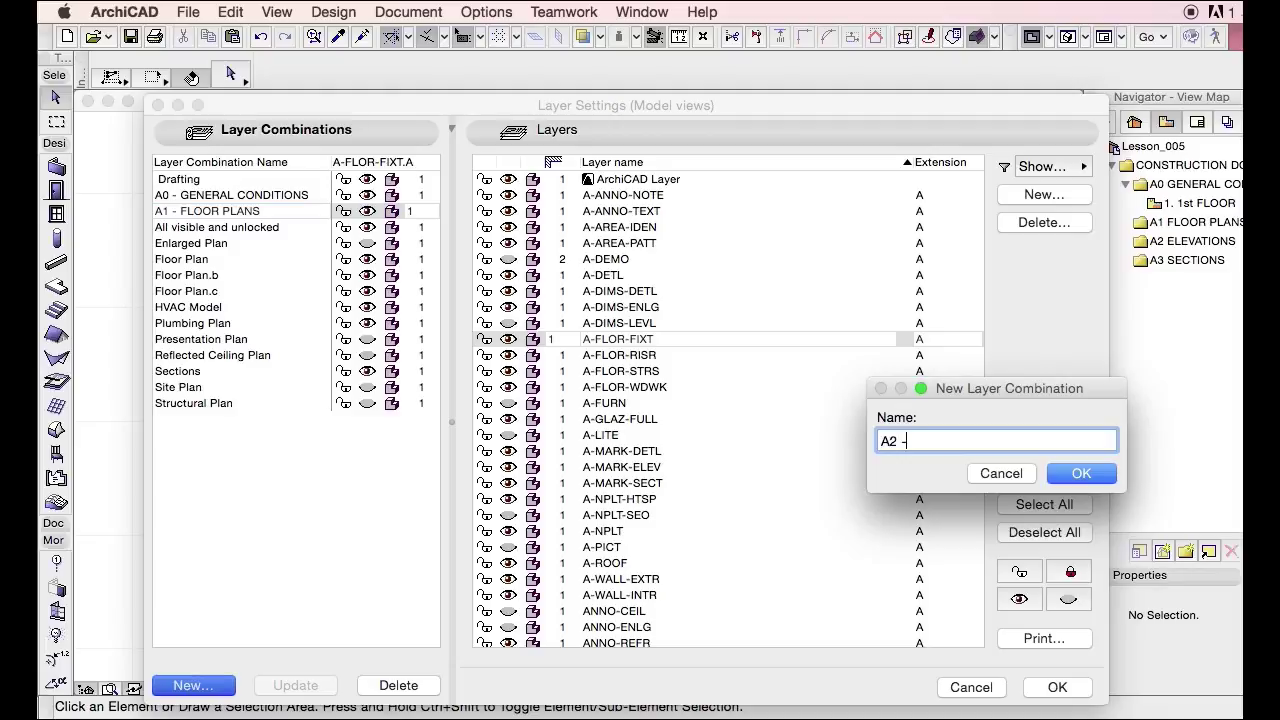
{"action": "type", "text": " ELEVATIONS"}
{"action": "key", "text": "Return"}
{"action": "left_click", "coordinate": [190, 685]}
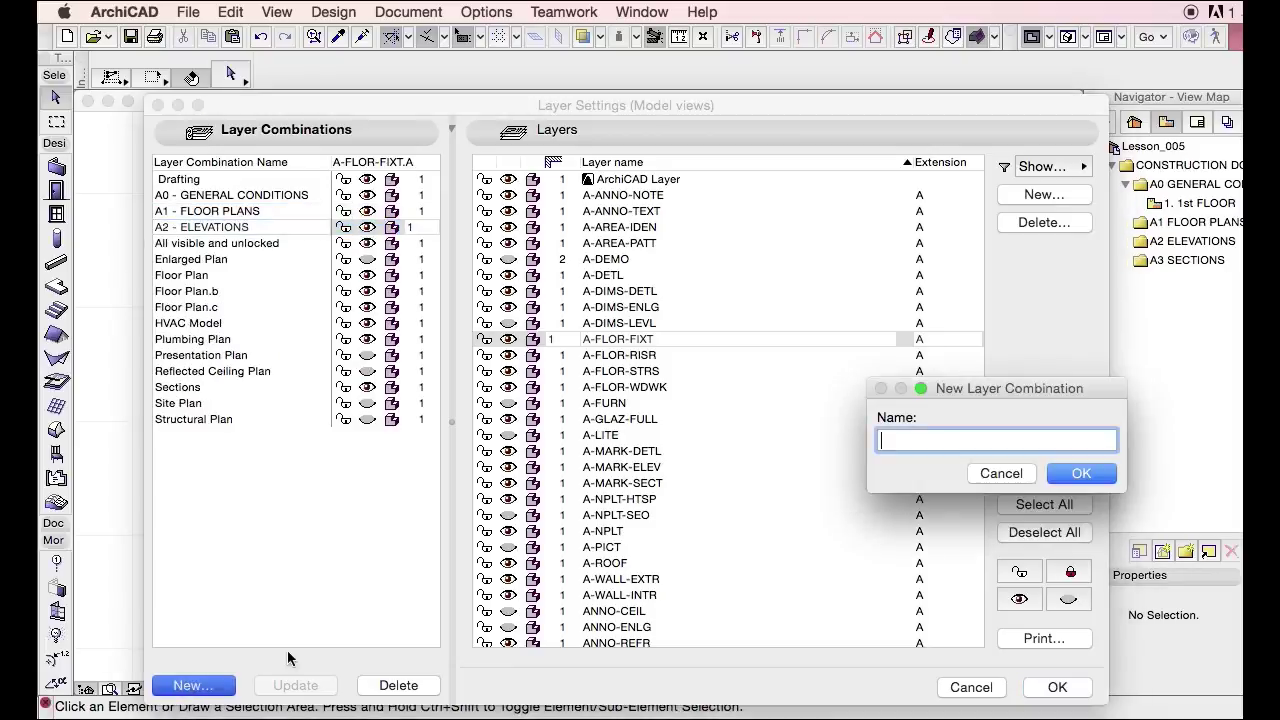
{"action": "type", "text": "A3 - SECTIONS"}
{"action": "key", "text": "Return"}
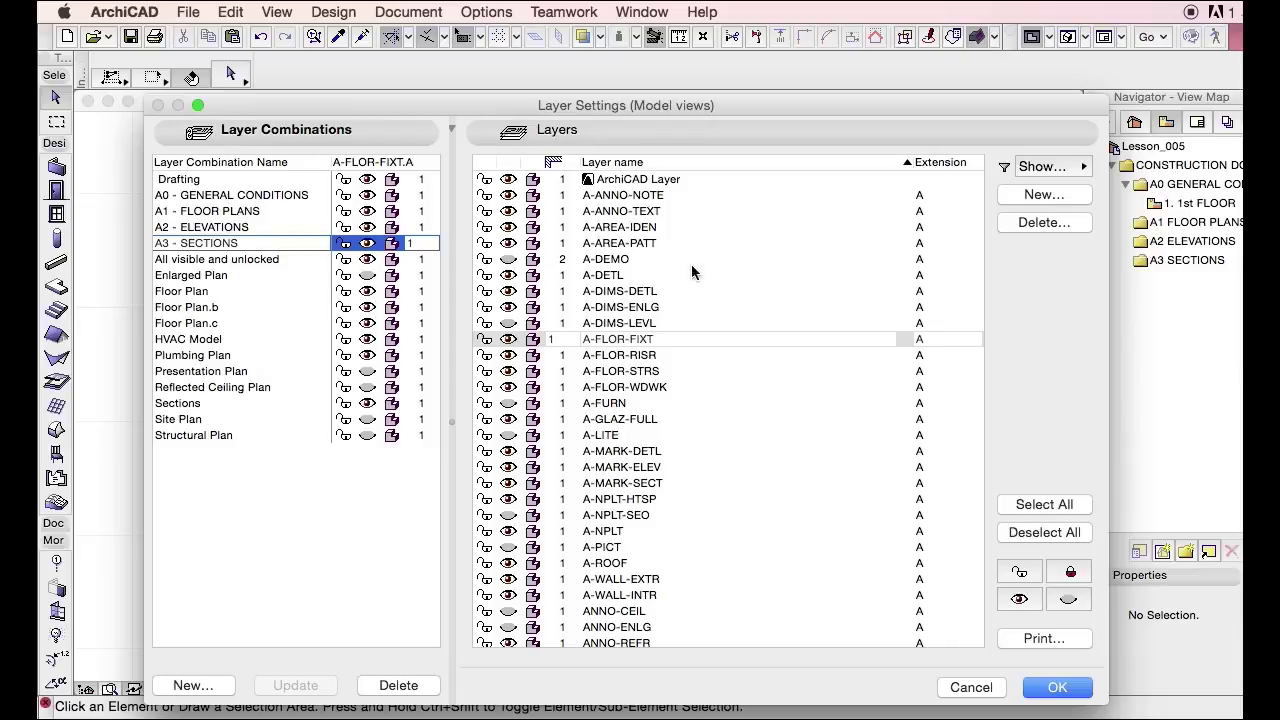
{"action": "left_click", "coordinate": [1060, 688]}
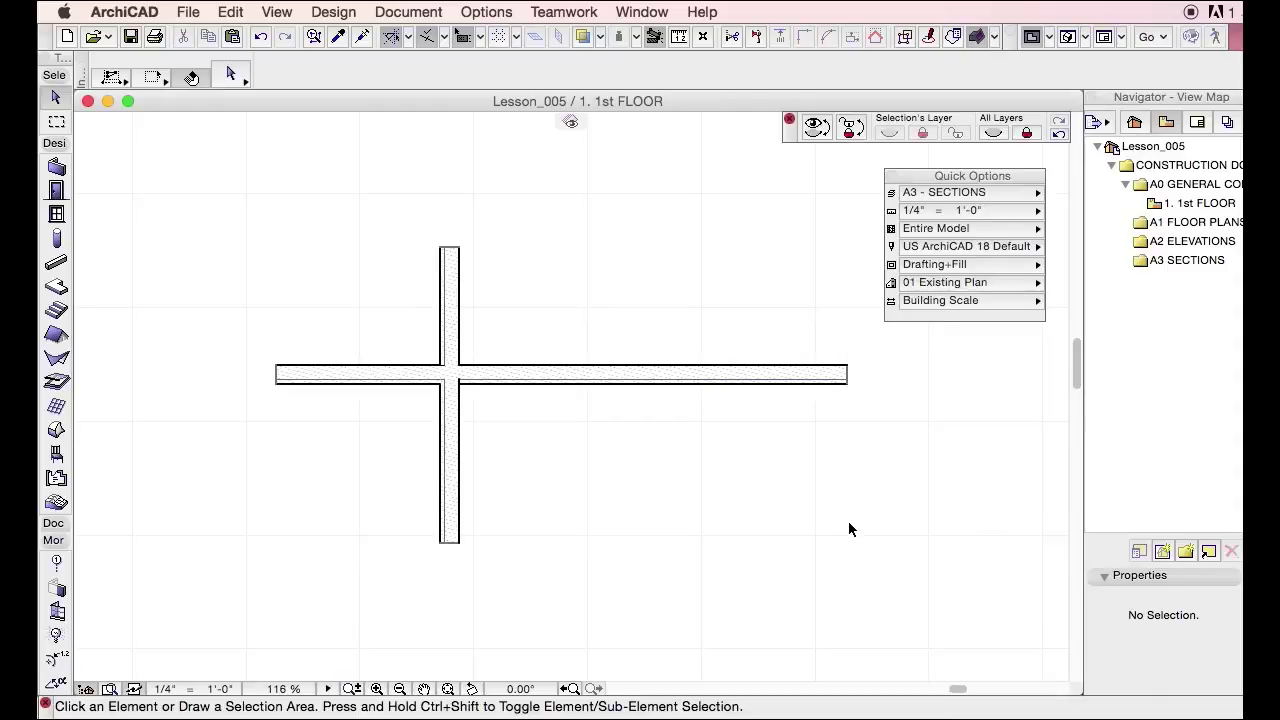
Copy the 1st FLOOR view into the A1 FLOOR PLANS folder of the View Map.
{"action": "key", "text": "super+alt+o"}
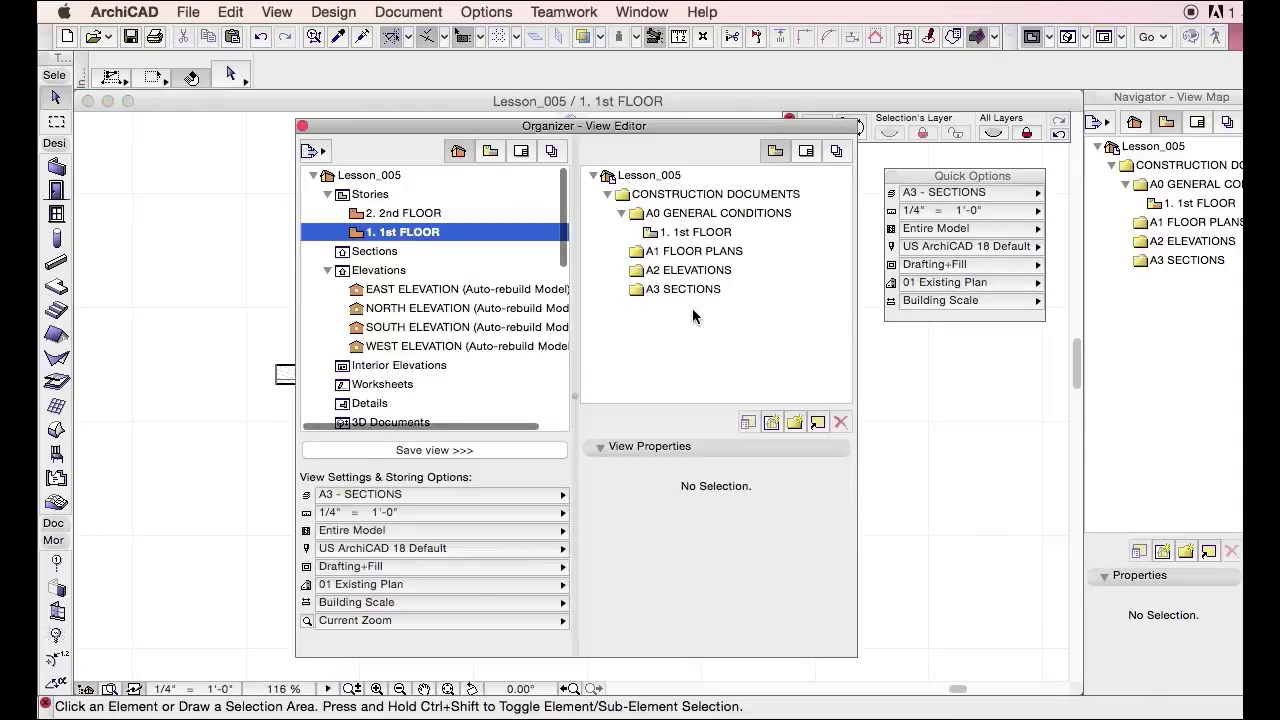
{"action": "left_click", "coordinate": [806, 151]}
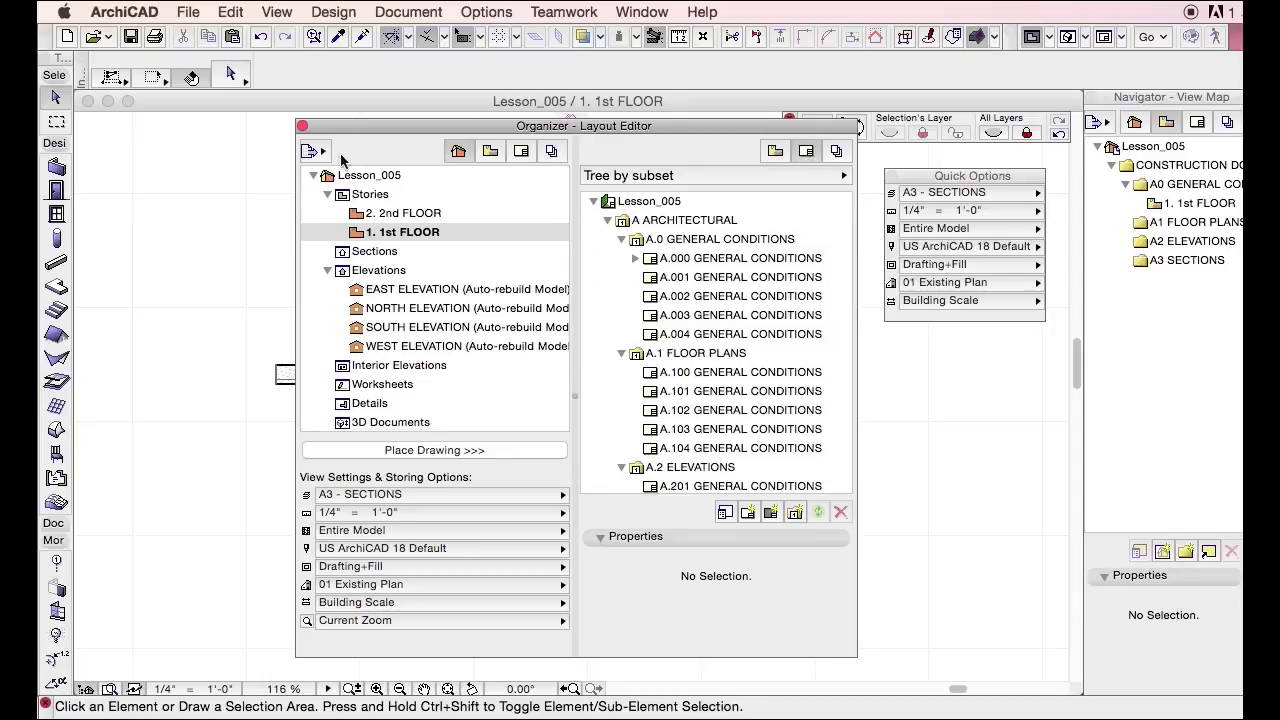
{"action": "left_click", "coordinate": [490, 152]}
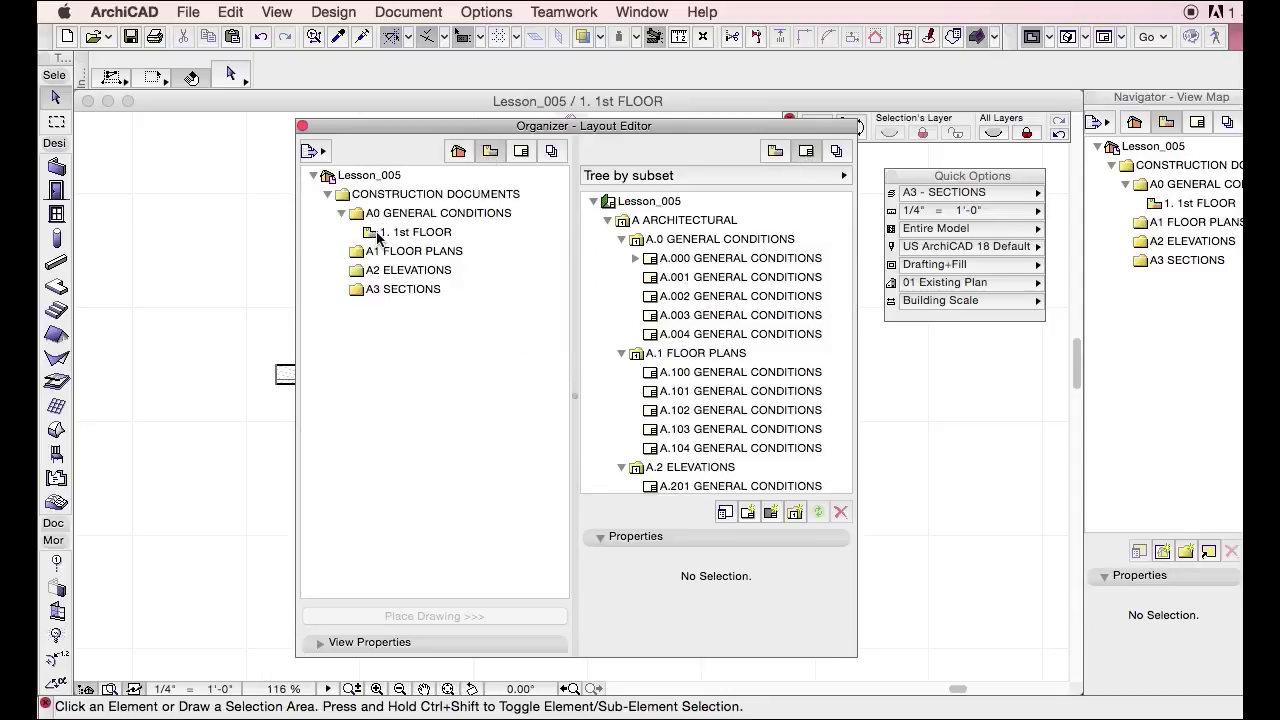
{"action": "left_click_drag", "start_coordinate": [381, 239], "coordinate": [382, 255]}
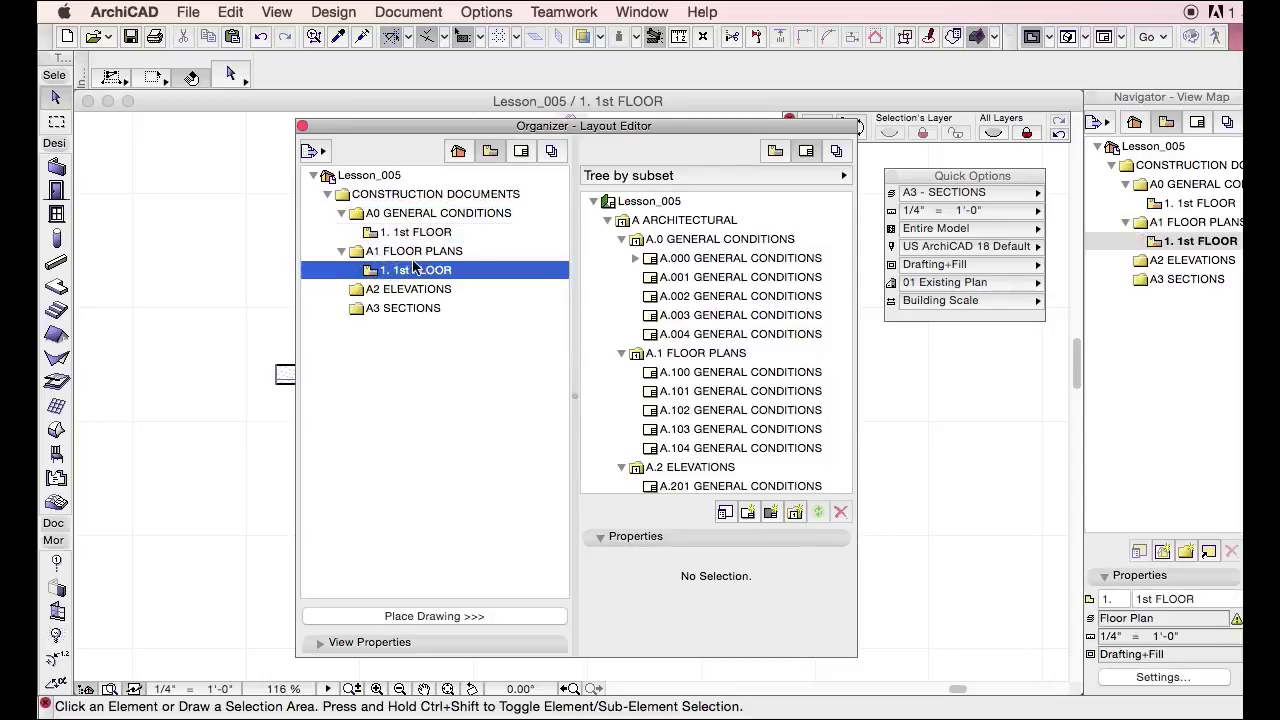
Create a new story named '3rd Story' in the Project Map.
{"action": "left_click", "coordinate": [775, 150]}
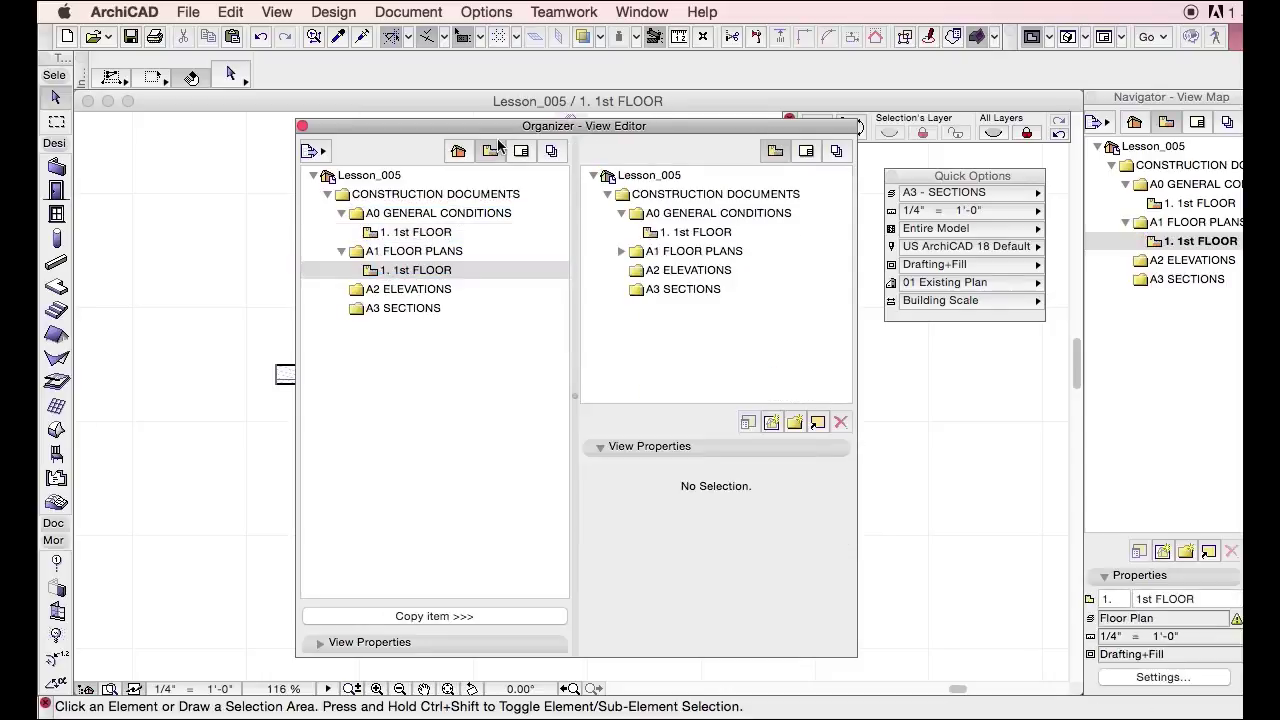
{"action": "left_click", "coordinate": [458, 151]}
{"action": "left_click", "coordinate": [405, 216]}
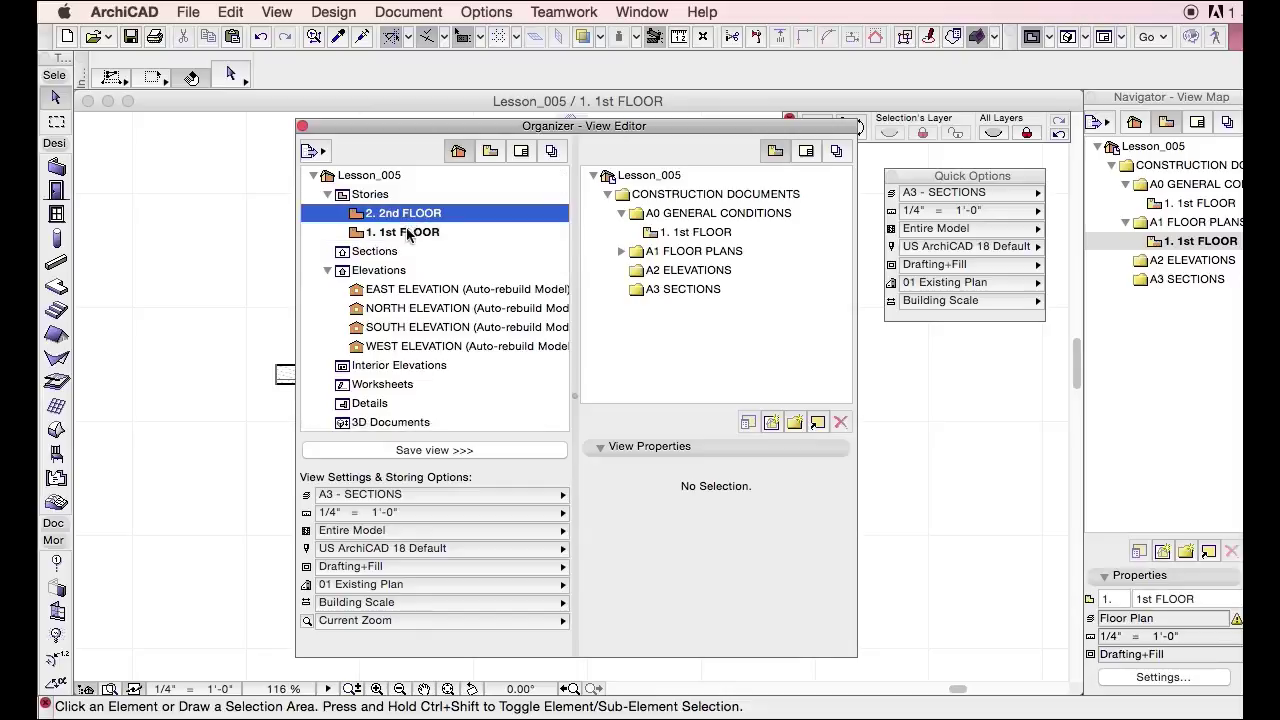
{"action": "left_click", "coordinate": [370, 194]}
{"action": "right_click", "coordinate": [412, 197]}
{"action": "left_click", "coordinate": [480, 209]}
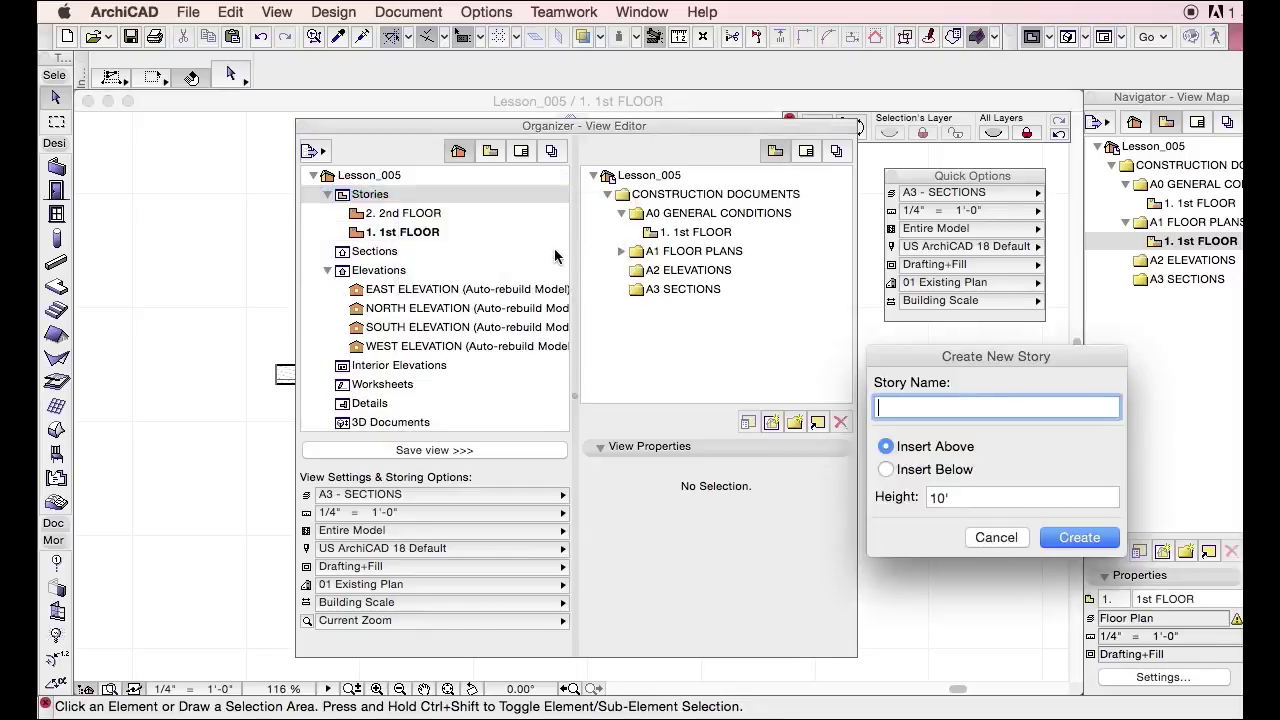
{"action": "type", "text": "2"}
{"action": "key", "text": "BackSpace"}
{"action": "key", "text": "BackSpace"}
{"action": "type", "text": "rd Story"}
{"action": "key", "text": "Return"}
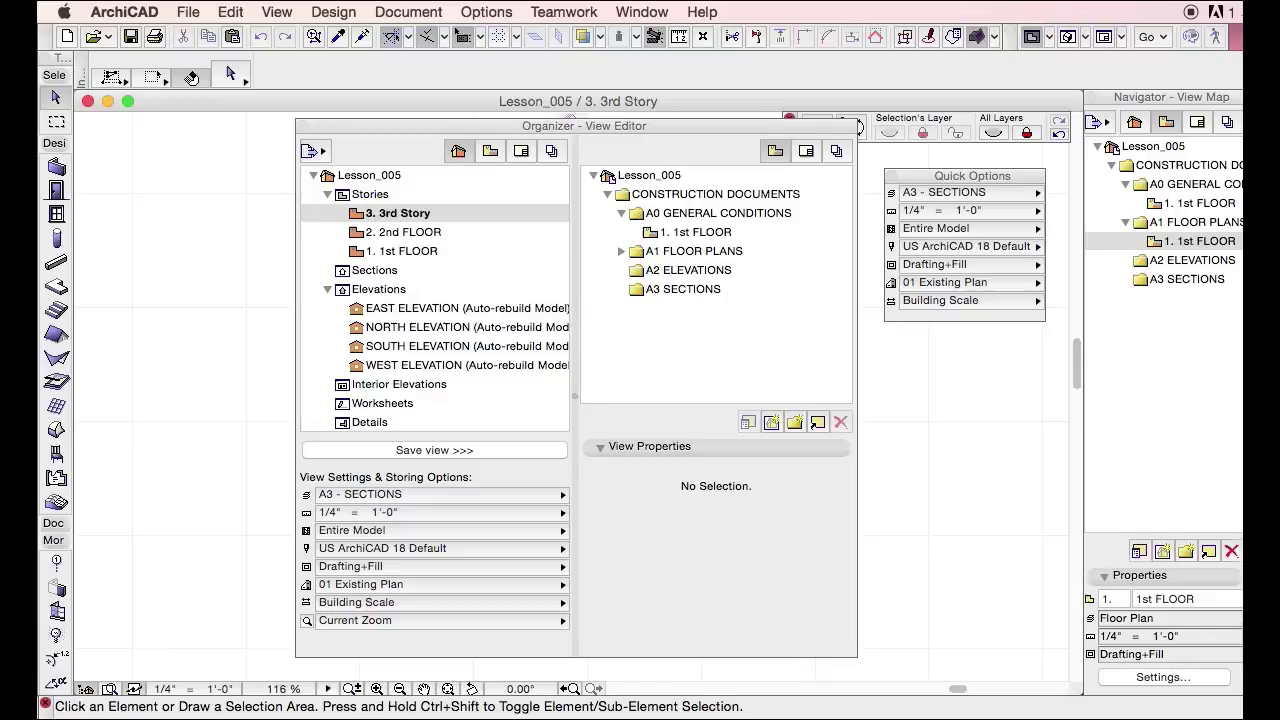
Add views of all three stories to A1 FLOOR PLANS, removing duplicate 1st FLOOR views and ordering 2nd FLOOR above 3rd Story.
{"action": "left_click", "coordinate": [432, 248], "text": "shift"}
{"action": "left_click_drag", "start_coordinate": [432, 248], "coordinate": [700, 252]}
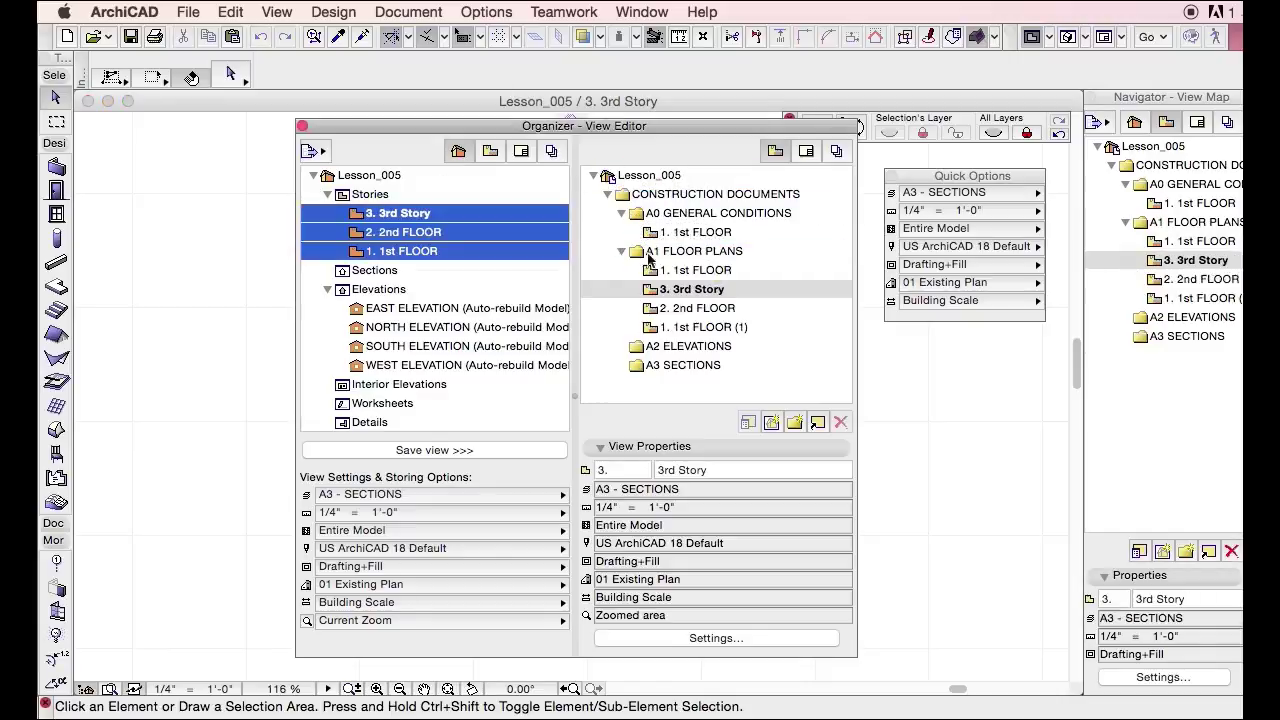
{"action": "left_click", "coordinate": [710, 330]}
{"action": "left_click", "coordinate": [840, 422]}
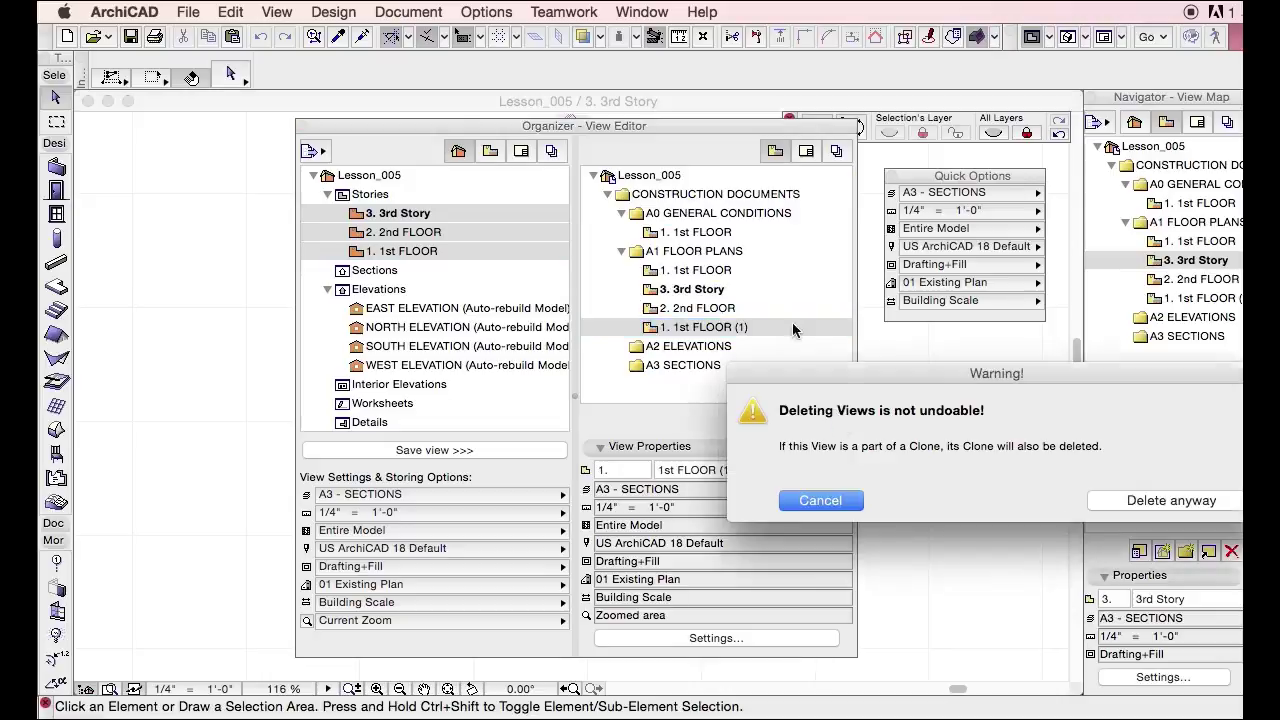
{"action": "left_click", "coordinate": [1127, 502]}
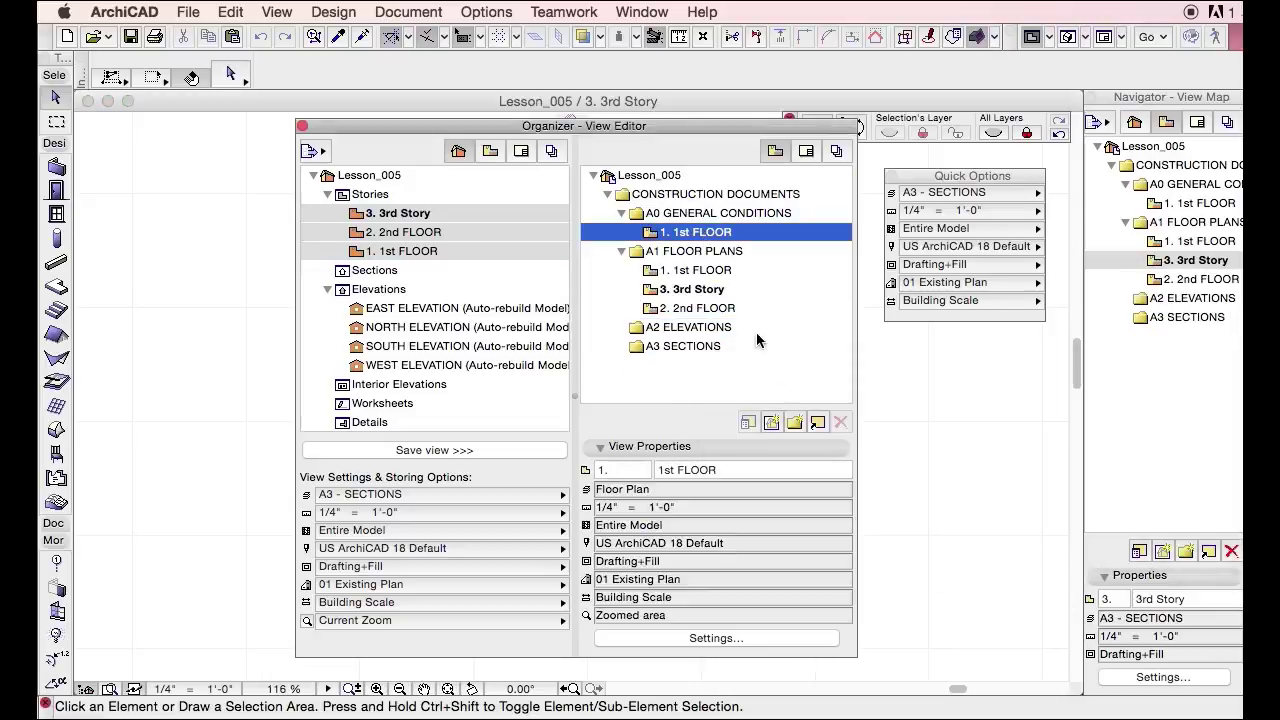
{"action": "left_click", "coordinate": [840, 422]}
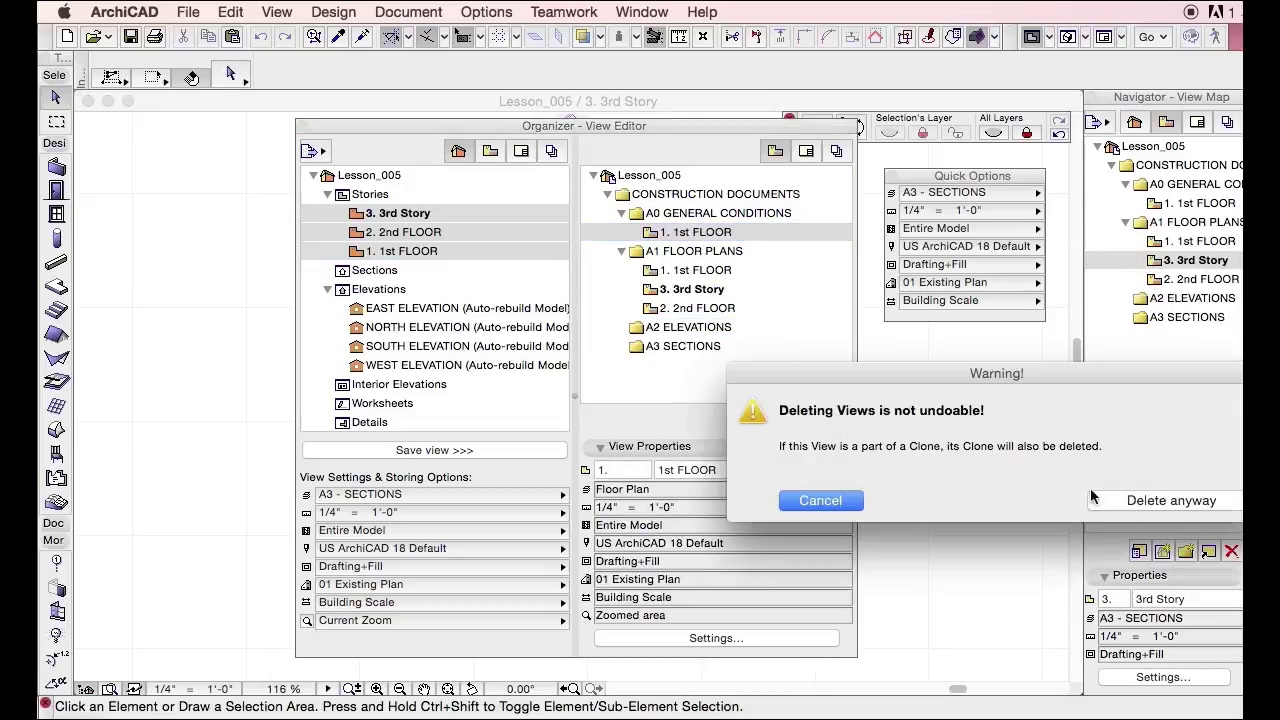
{"action": "left_click", "coordinate": [1190, 500]}
{"action": "left_click_drag", "start_coordinate": [709, 290], "coordinate": [700, 264]}
{"action": "left_click", "coordinate": [700, 270]}
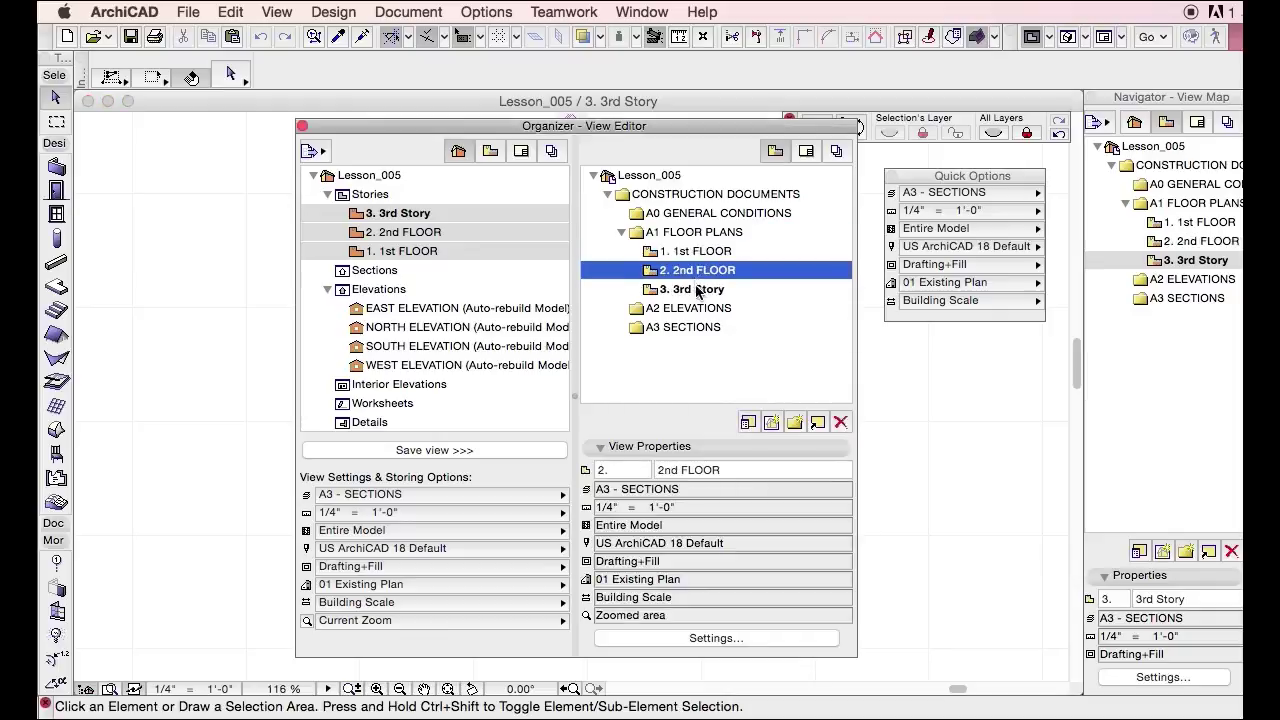
{"action": "left_click", "coordinate": [697, 289]}
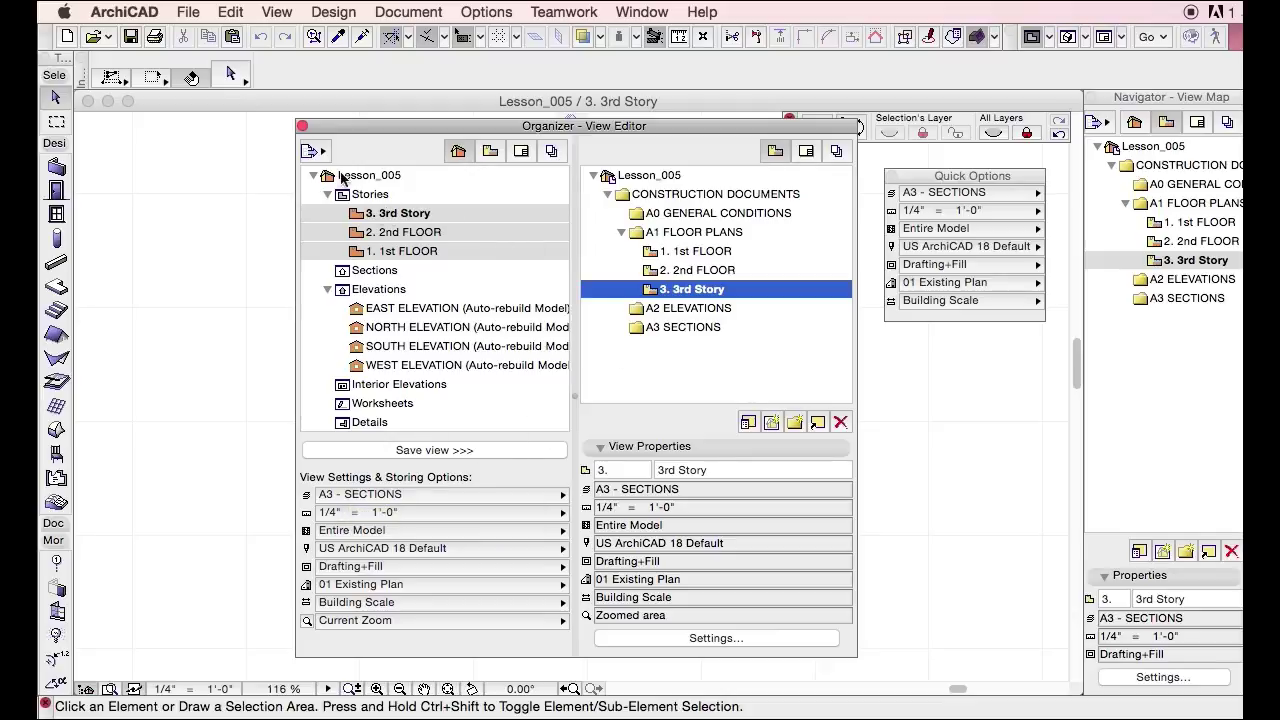
Set the three floor views to A1 - FLOOR PLANS and Construction Documents model view, then open the layer combinations editor.
{"action": "left_click", "coordinate": [703, 252], "text": "shift"}
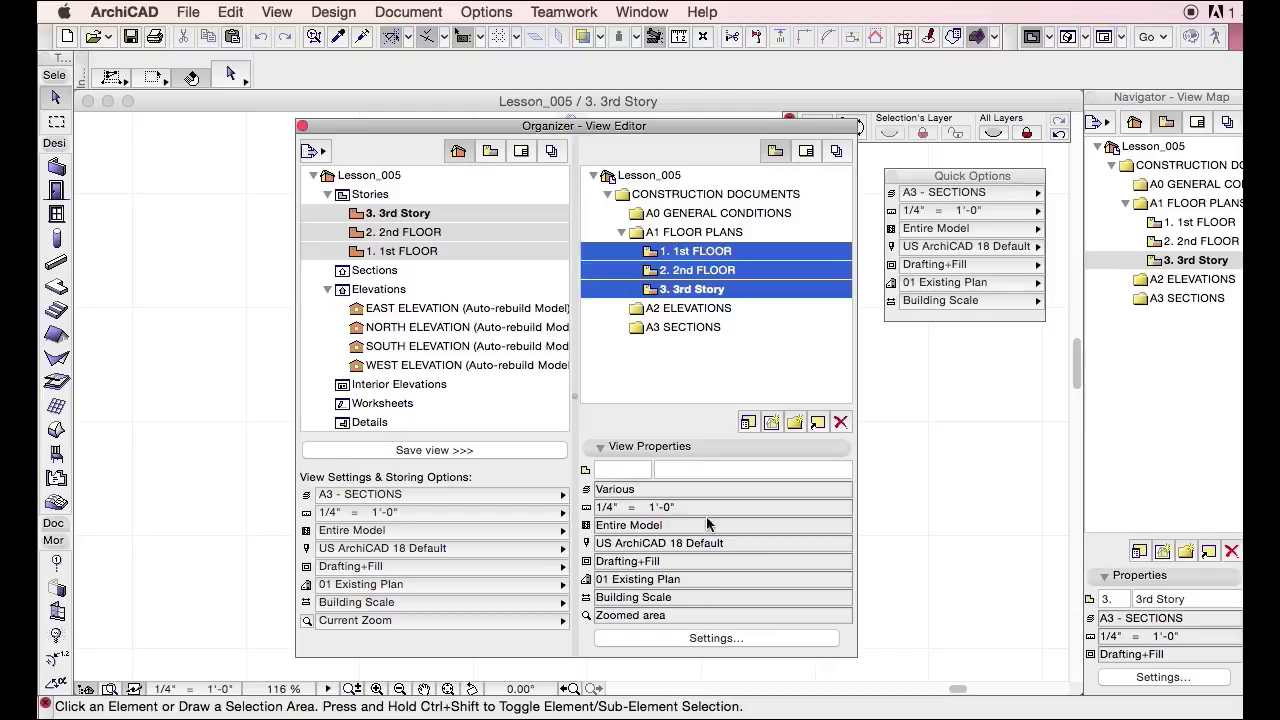
{"action": "left_click", "coordinate": [679, 638]}
{"action": "left_click", "coordinate": [745, 297]}
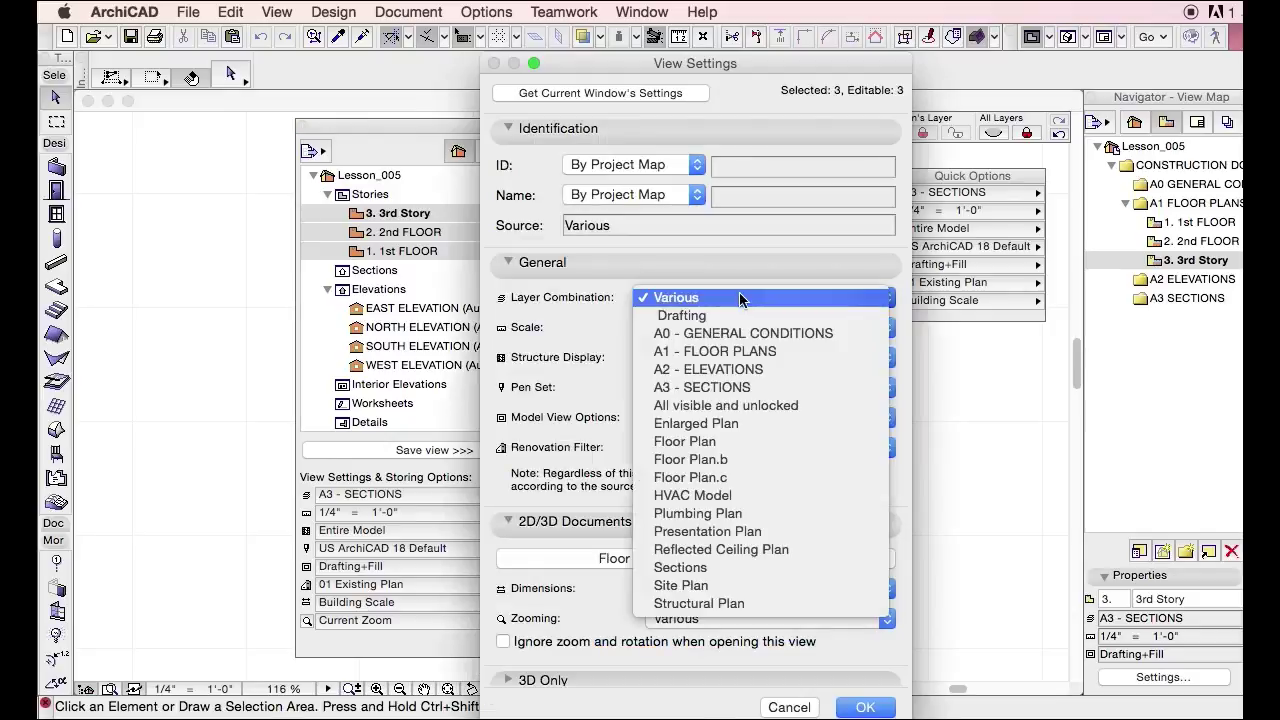
{"action": "left_click", "coordinate": [757, 343]}
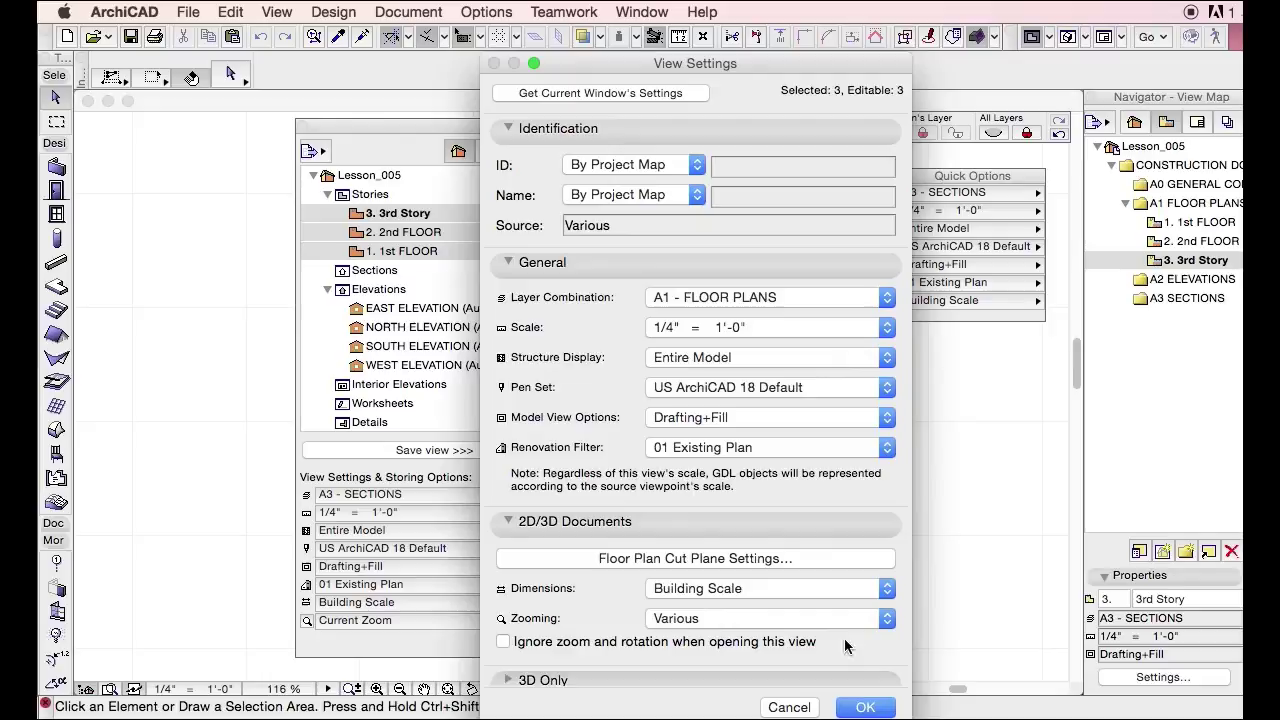
{"action": "left_click", "coordinate": [830, 410]}
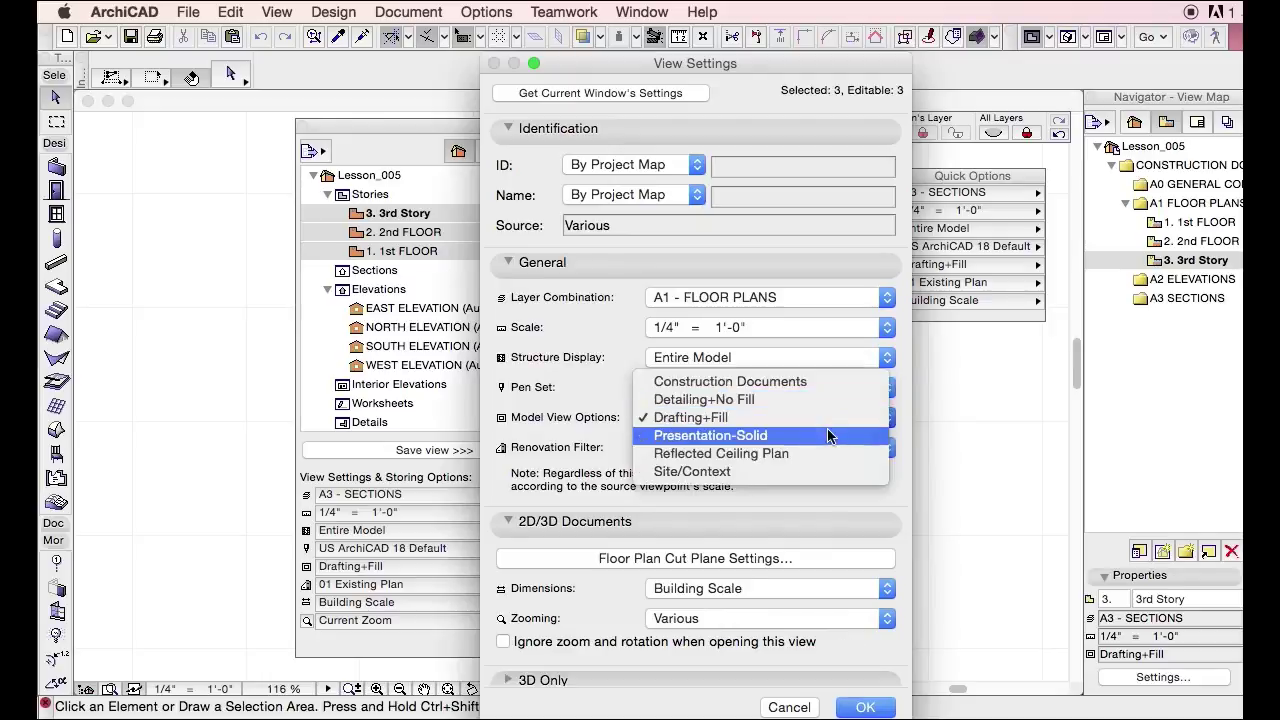
{"action": "left_click", "coordinate": [820, 384]}
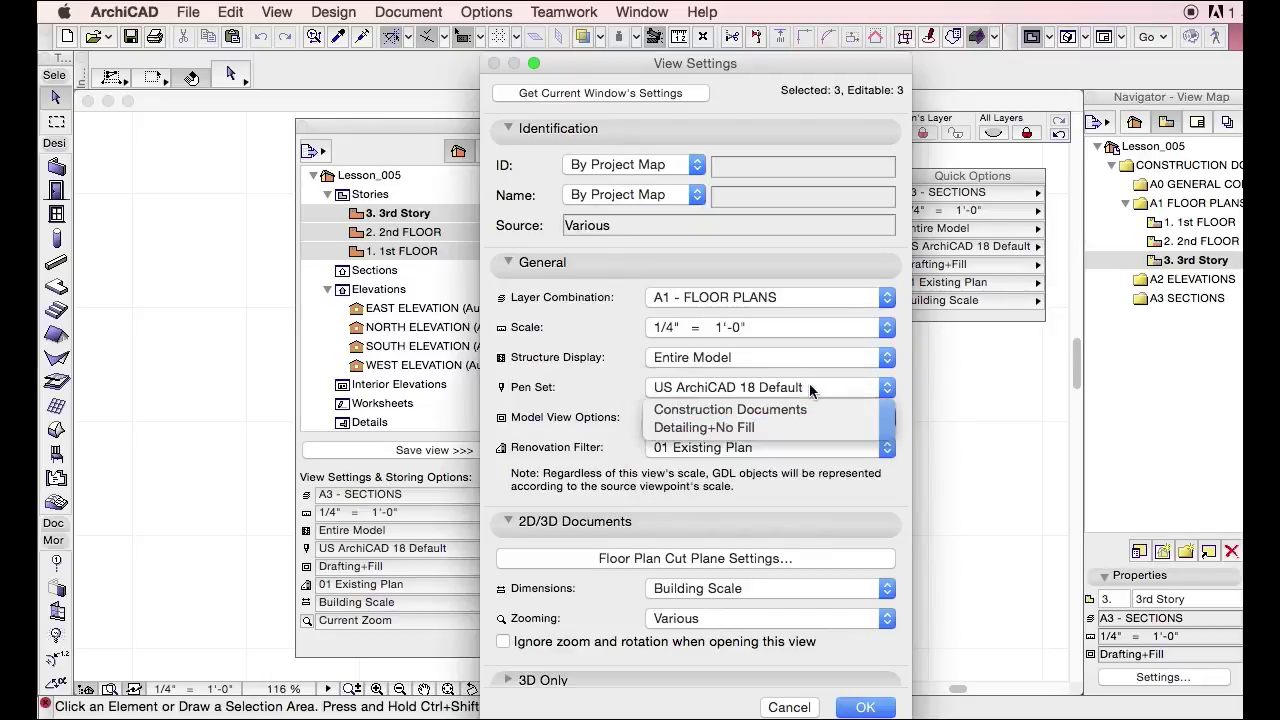
{"action": "left_click", "coordinate": [855, 706]}
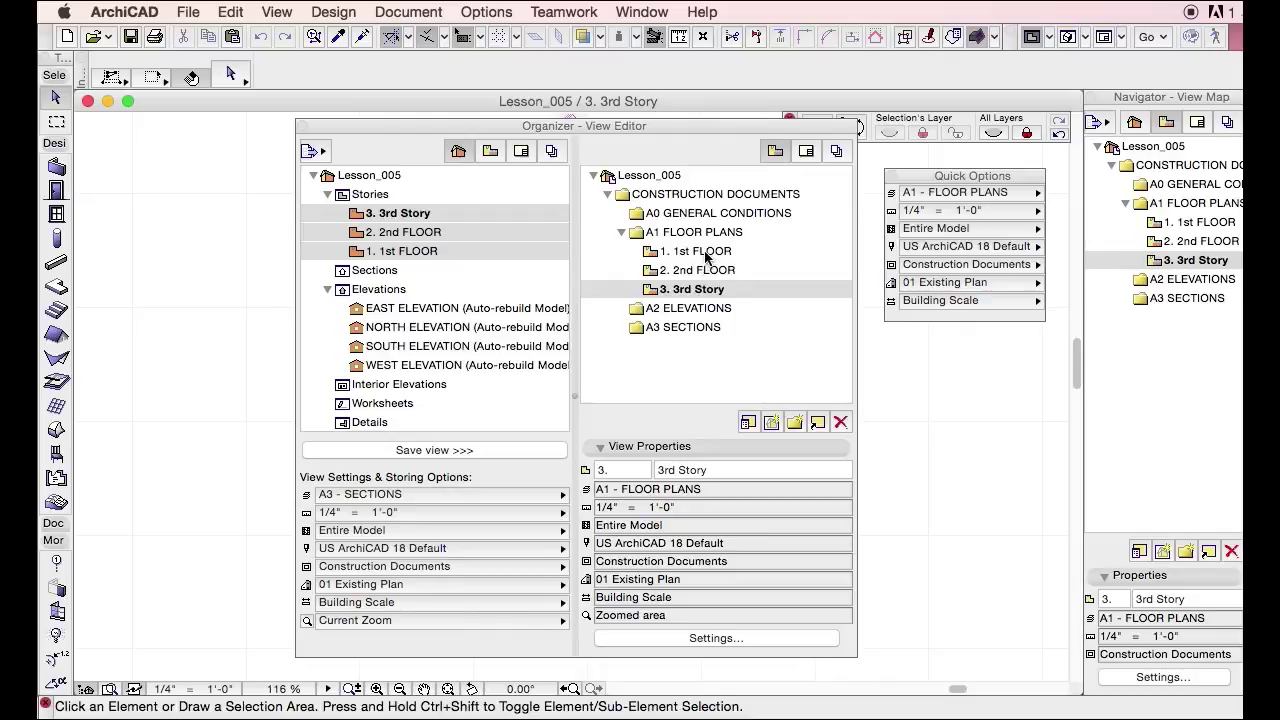
{"action": "left_click", "coordinate": [693, 489]}
{"action": "left_click", "coordinate": [696, 507]}
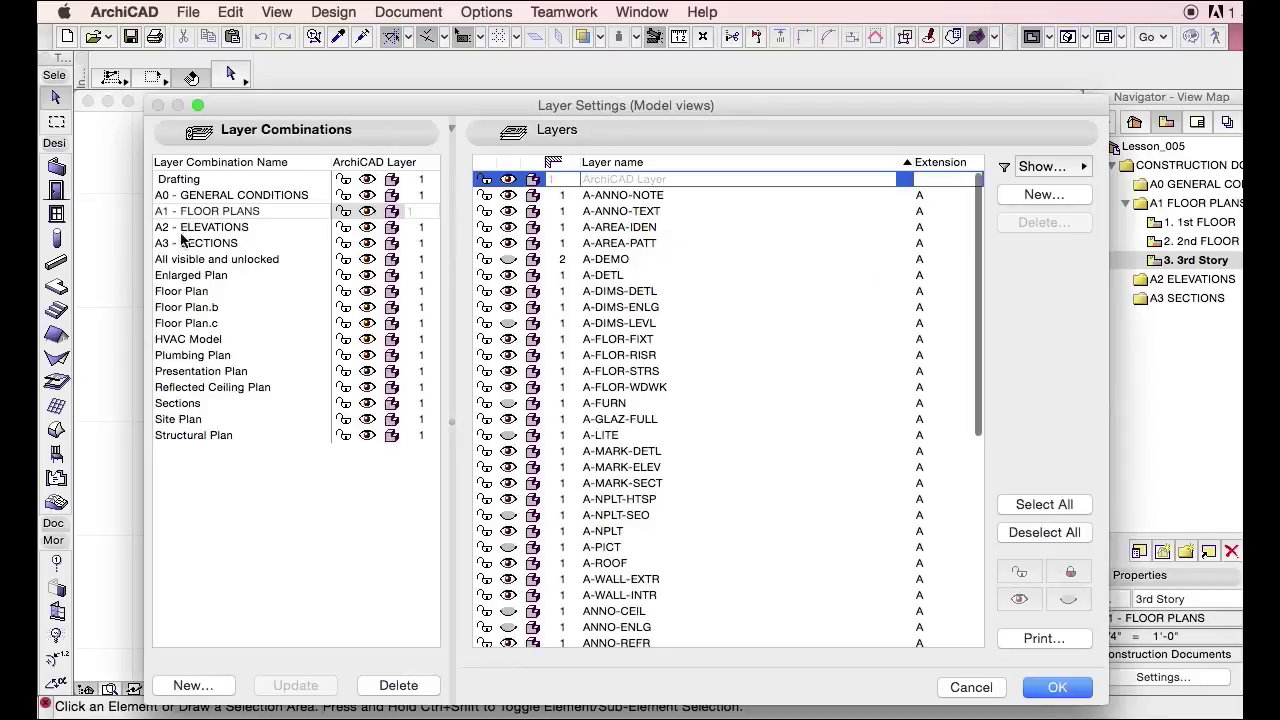
Close the layer combinations editor and reapply A1 - FLOOR PLANS to the 1st FLOOR, 2nd FLOOR and 3rd Story views.
{"action": "left_click", "coordinate": [184, 212]}
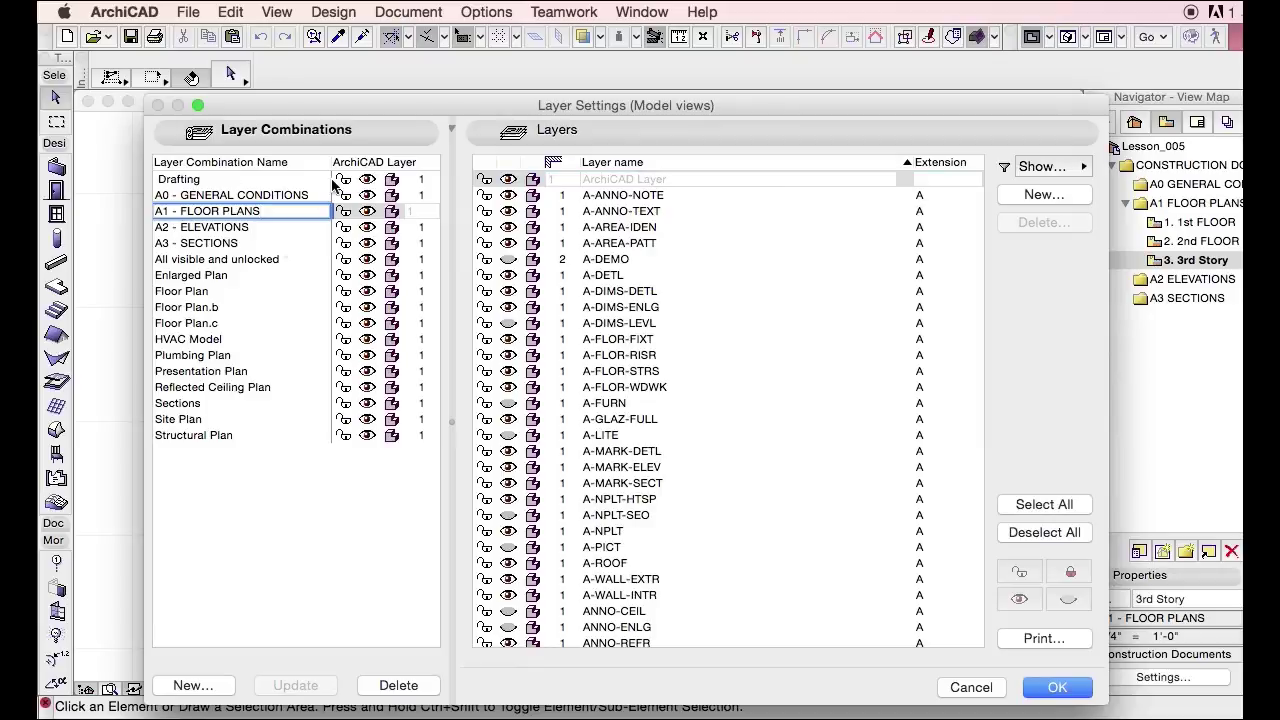
{"action": "key", "text": "Return"}
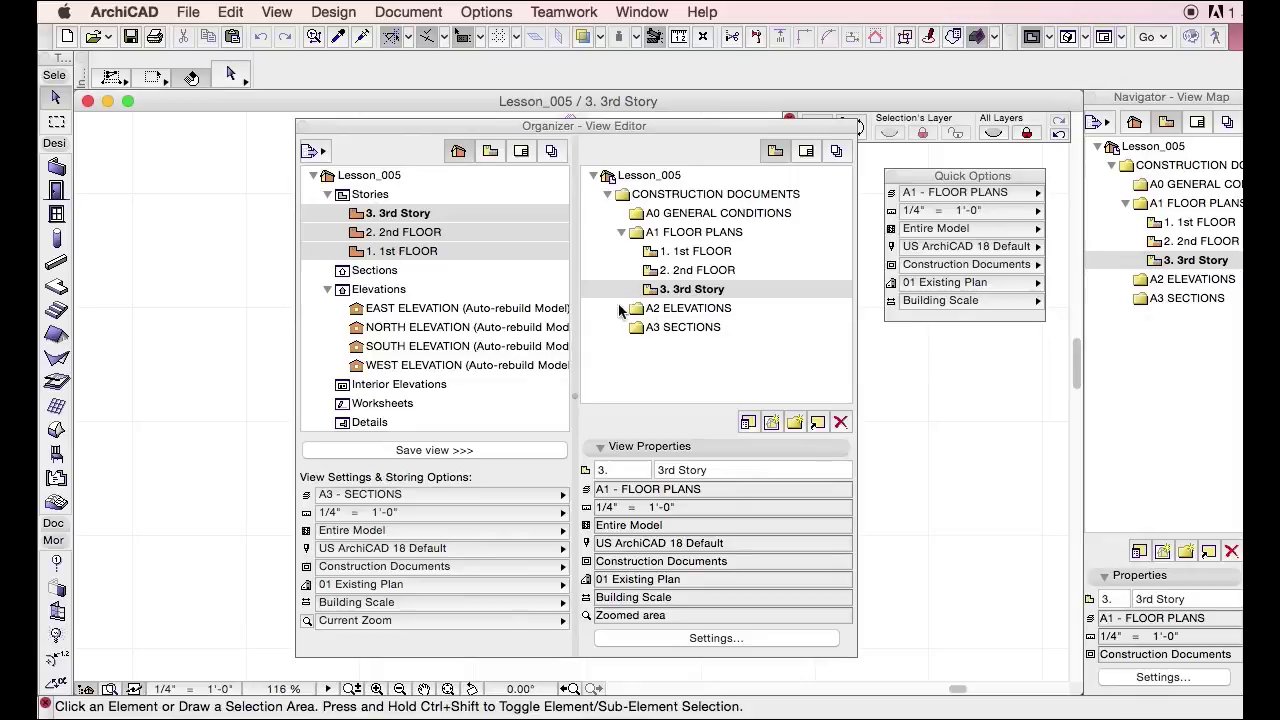
{"action": "left_click", "coordinate": [698, 252]}
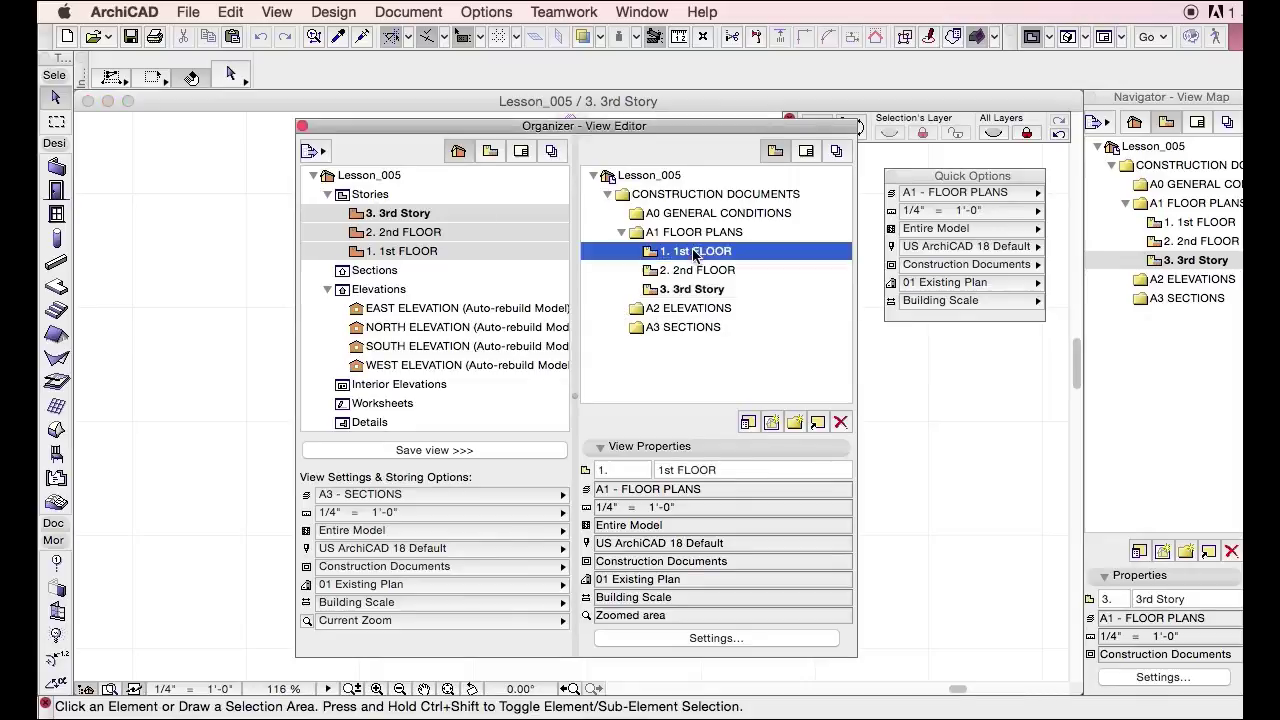
{"action": "left_click", "coordinate": [698, 292], "text": "shift"}
{"action": "left_click", "coordinate": [716, 638]}
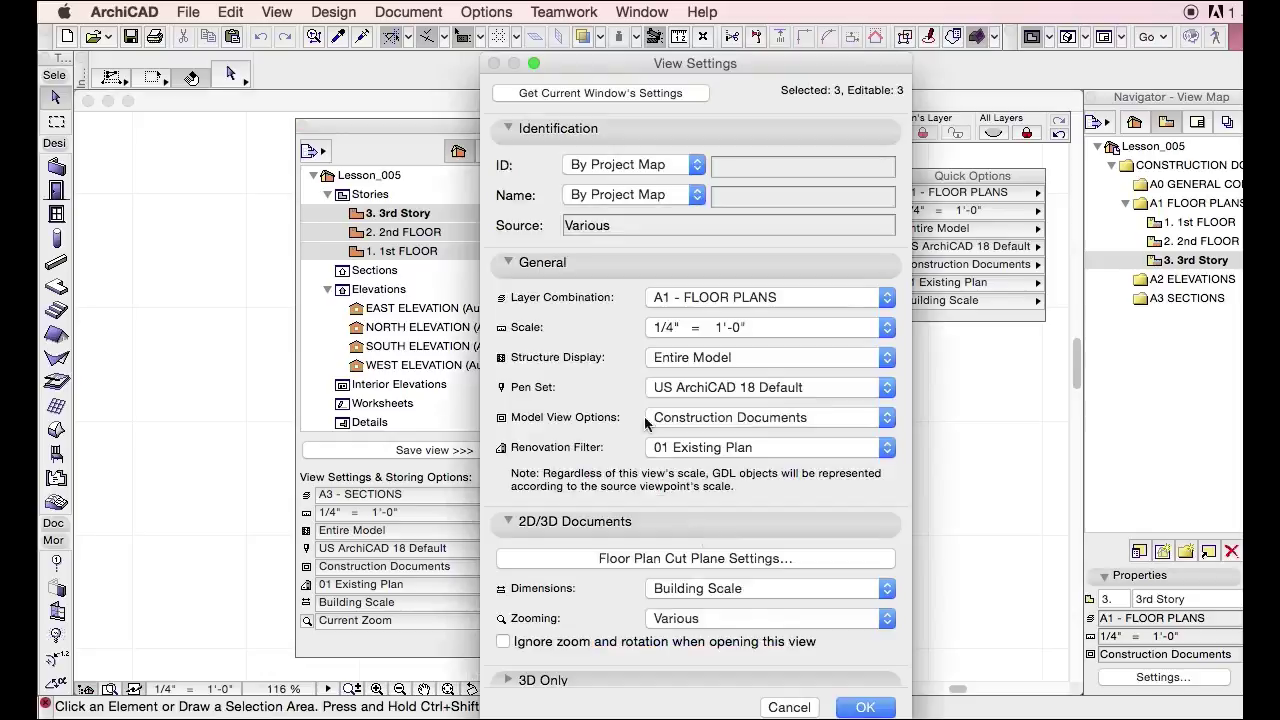
{"action": "left_click", "coordinate": [707, 297]}
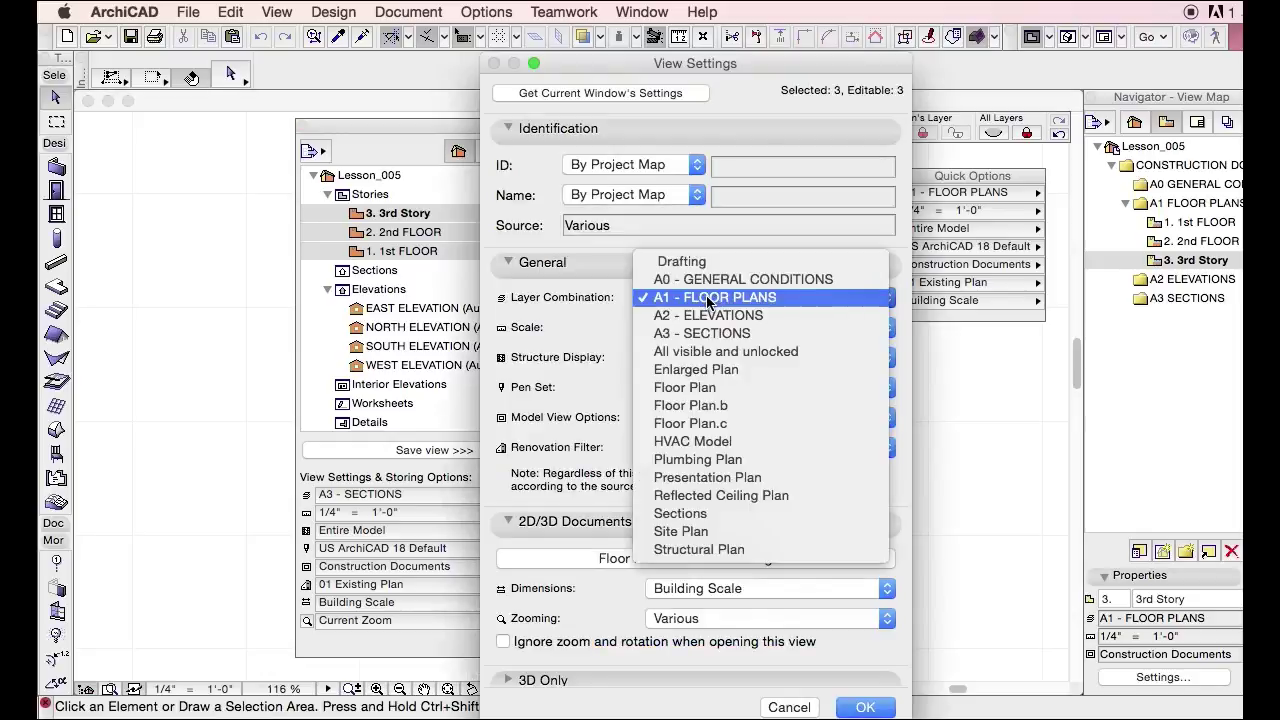
{"action": "left_click", "coordinate": [772, 298]}
{"action": "key", "text": "Return"}
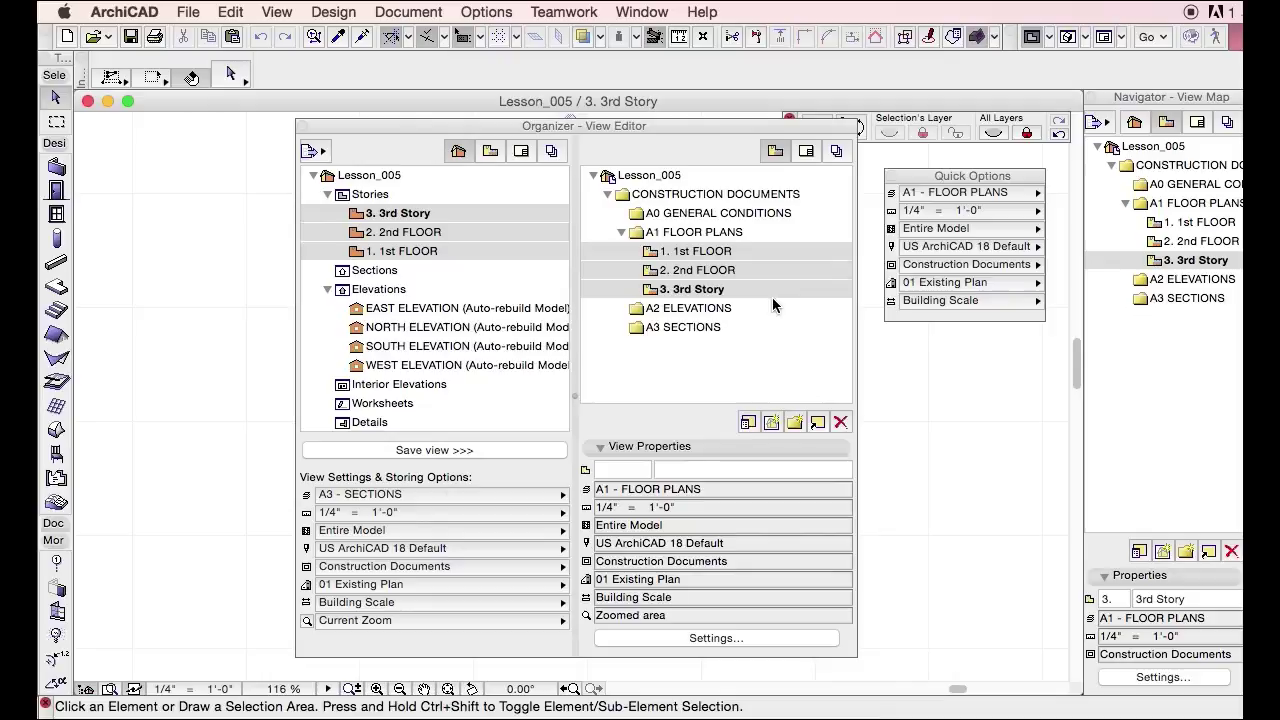
Add EAST, NORTH, SOUTH and WEST ELEVATION views to the A2 ELEVATIONS folder.
{"action": "left_click_drag", "start_coordinate": [455, 310], "coordinate": [688, 310]}
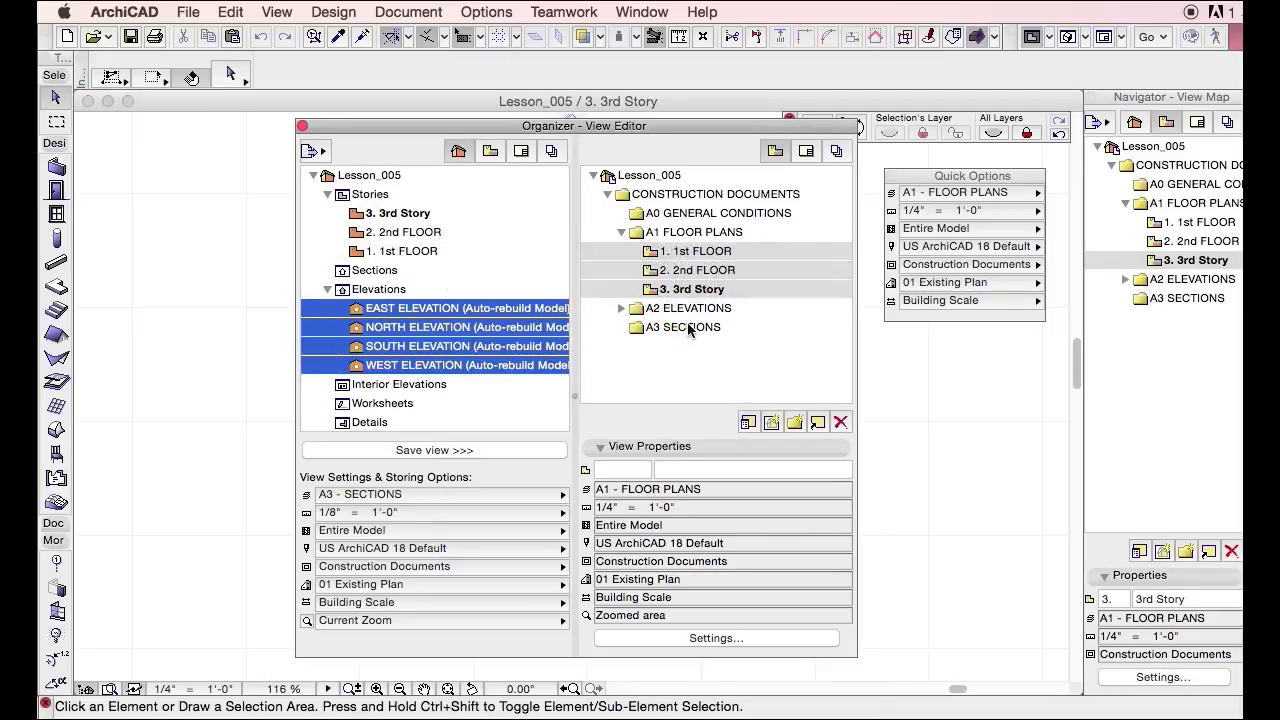
{"action": "left_click", "coordinate": [621, 309]}
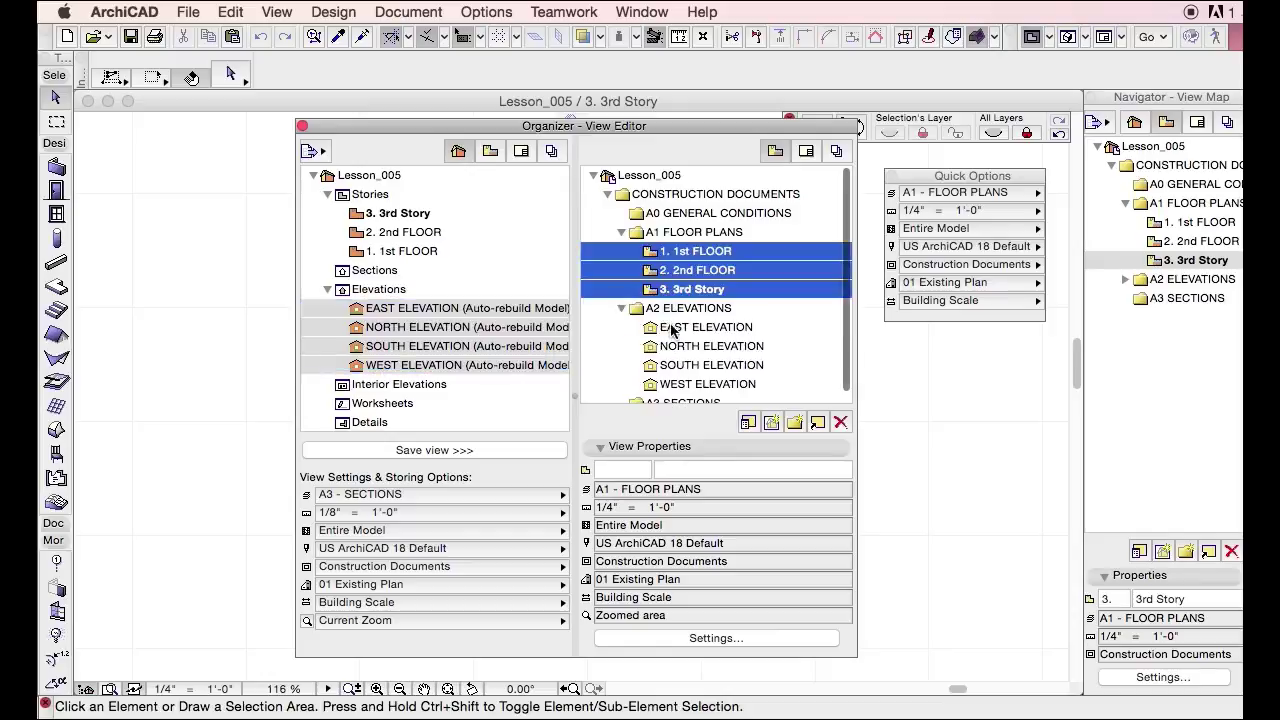
{"action": "left_click", "coordinate": [672, 328]}
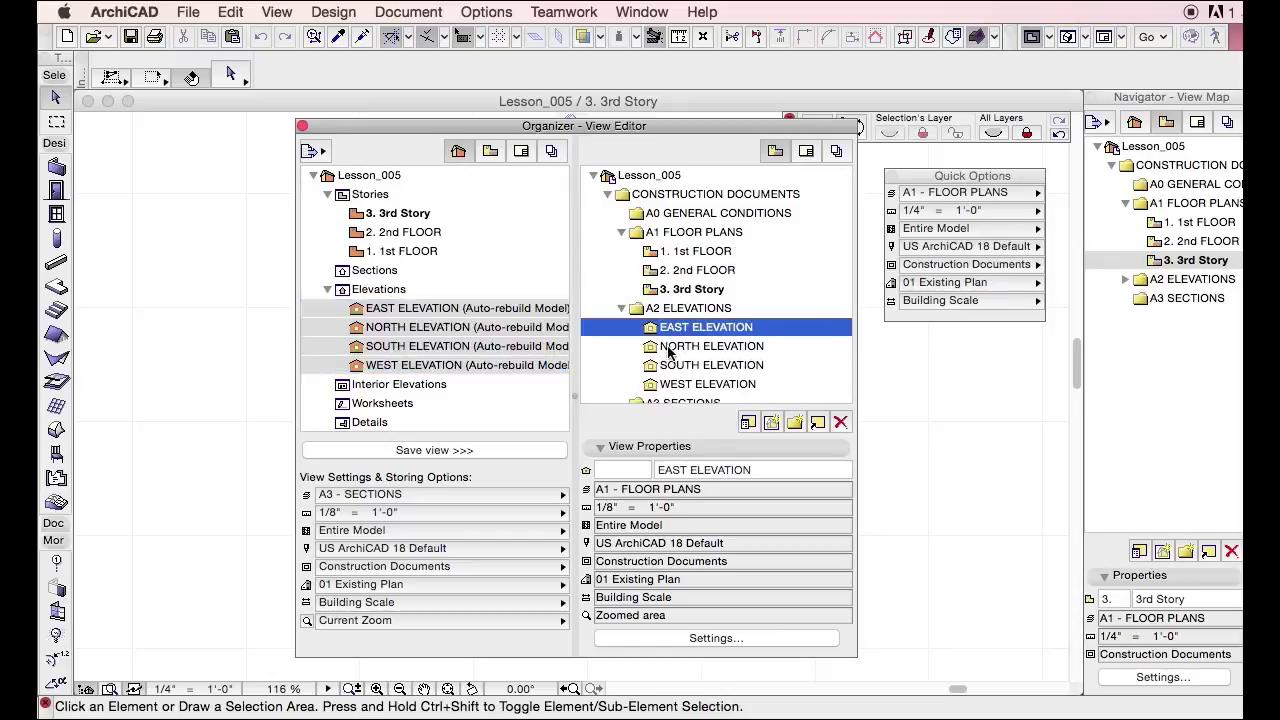
{"action": "left_click", "coordinate": [670, 350]}
{"action": "left_click", "coordinate": [672, 370]}
{"action": "left_click", "coordinate": [676, 388]}
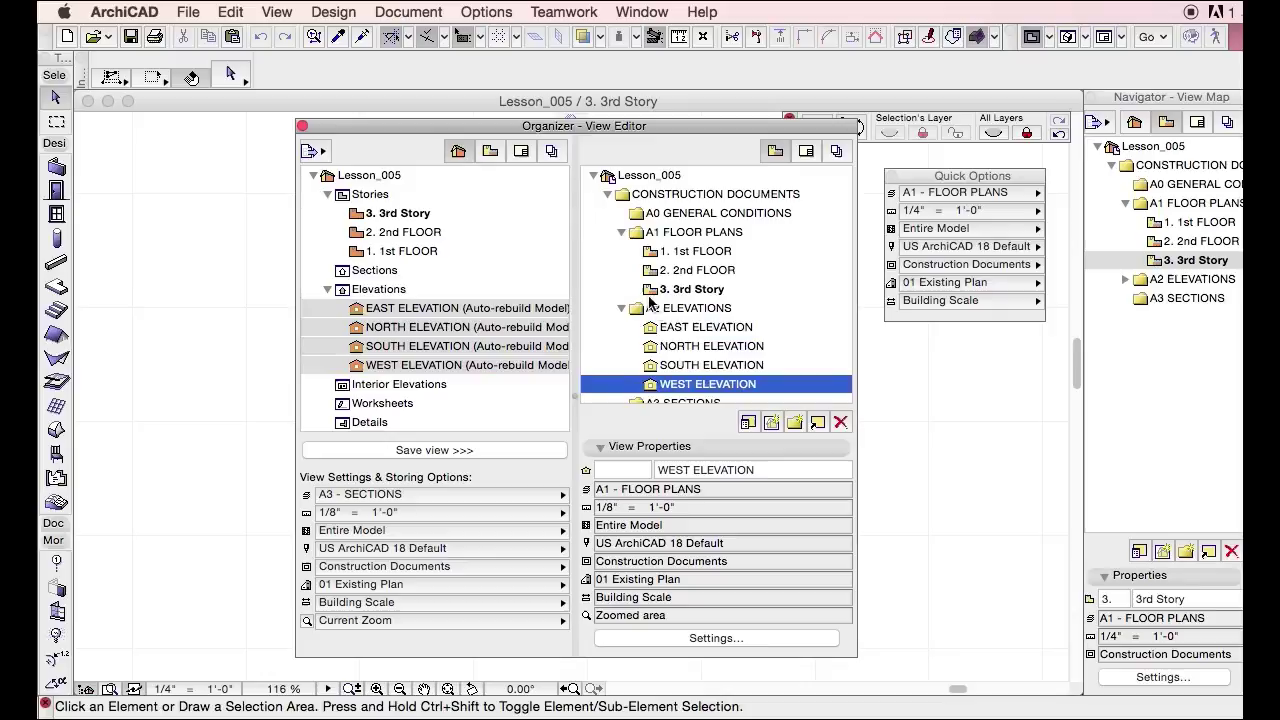
{"action": "scroll", "coordinate": [536, 338], "scroll_direction": "down", "scroll_amount": 1}
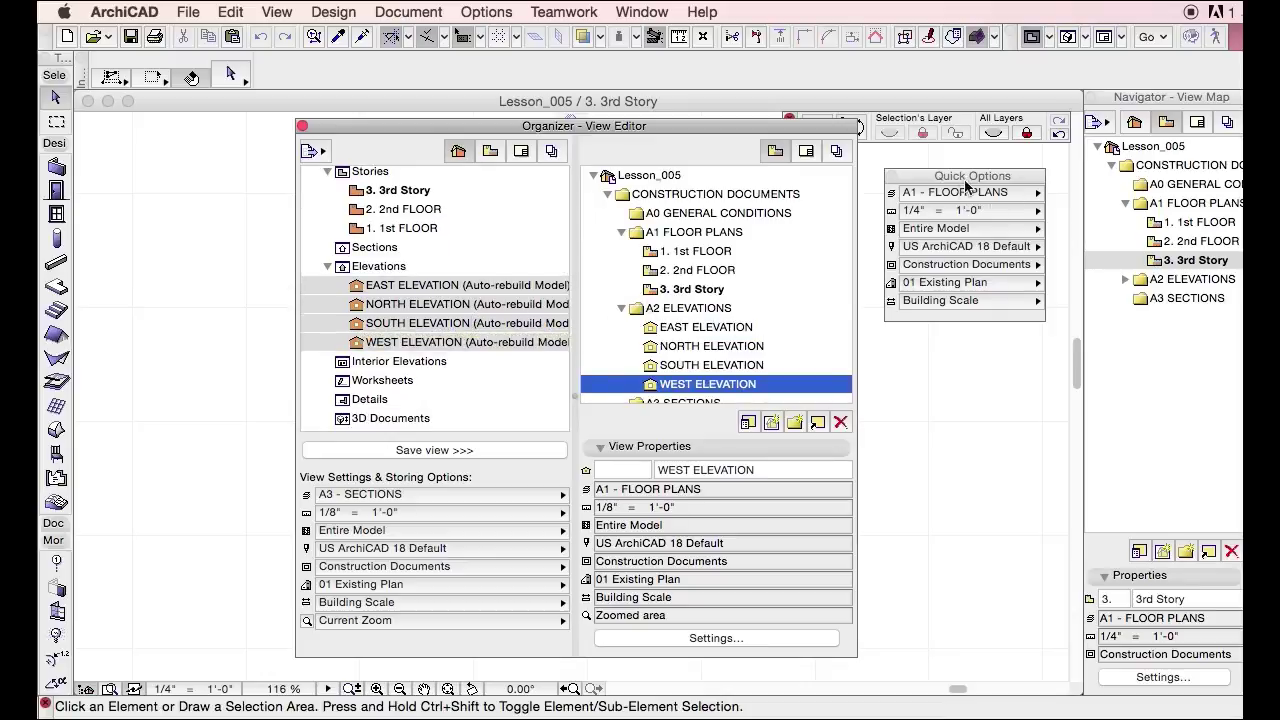
Bring the Organizer back to the front with the East Elevation viewpoint selected.
{"action": "left_click", "coordinate": [866, 158]}
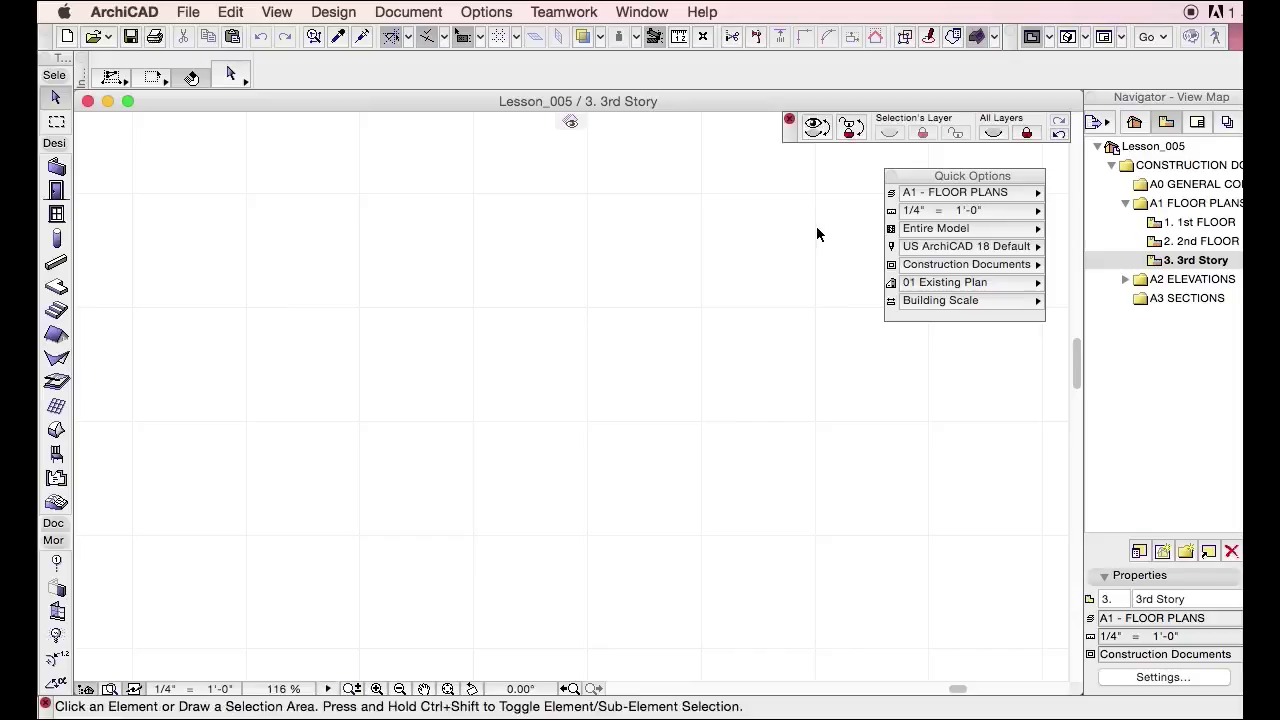
{"action": "key", "text": "super+shift+o"}
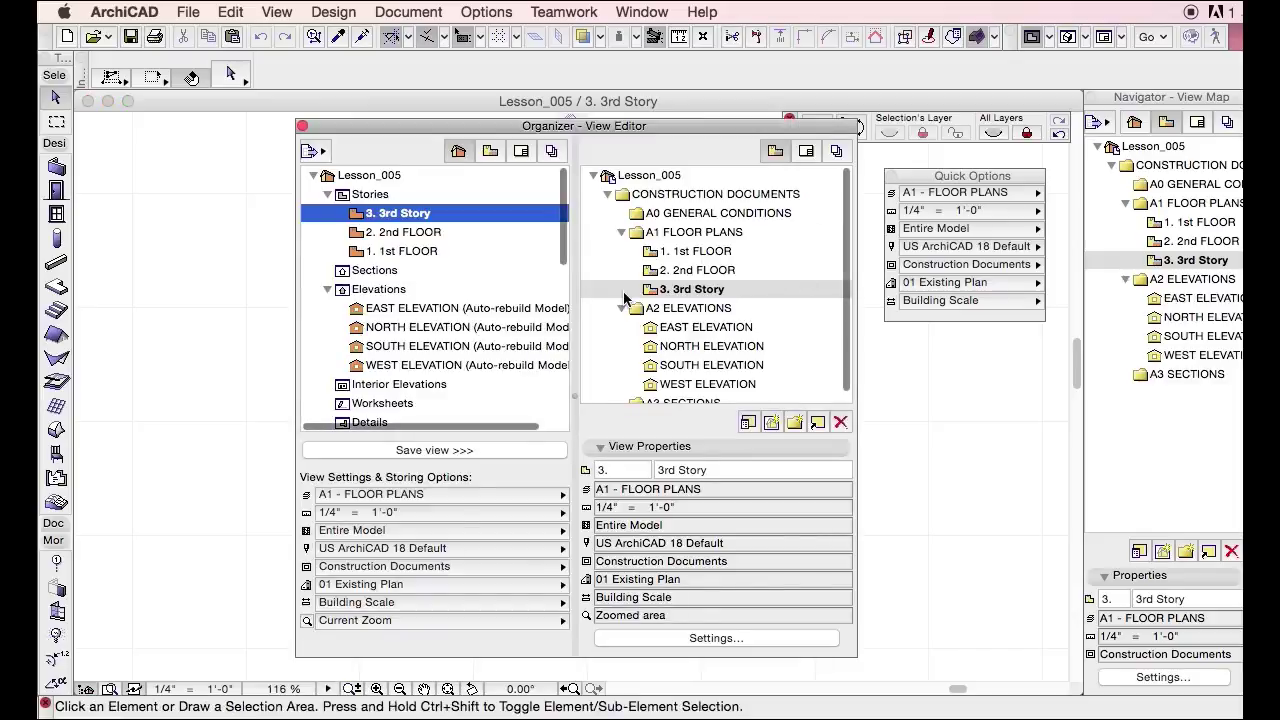
{"action": "left_click", "coordinate": [460, 309]}
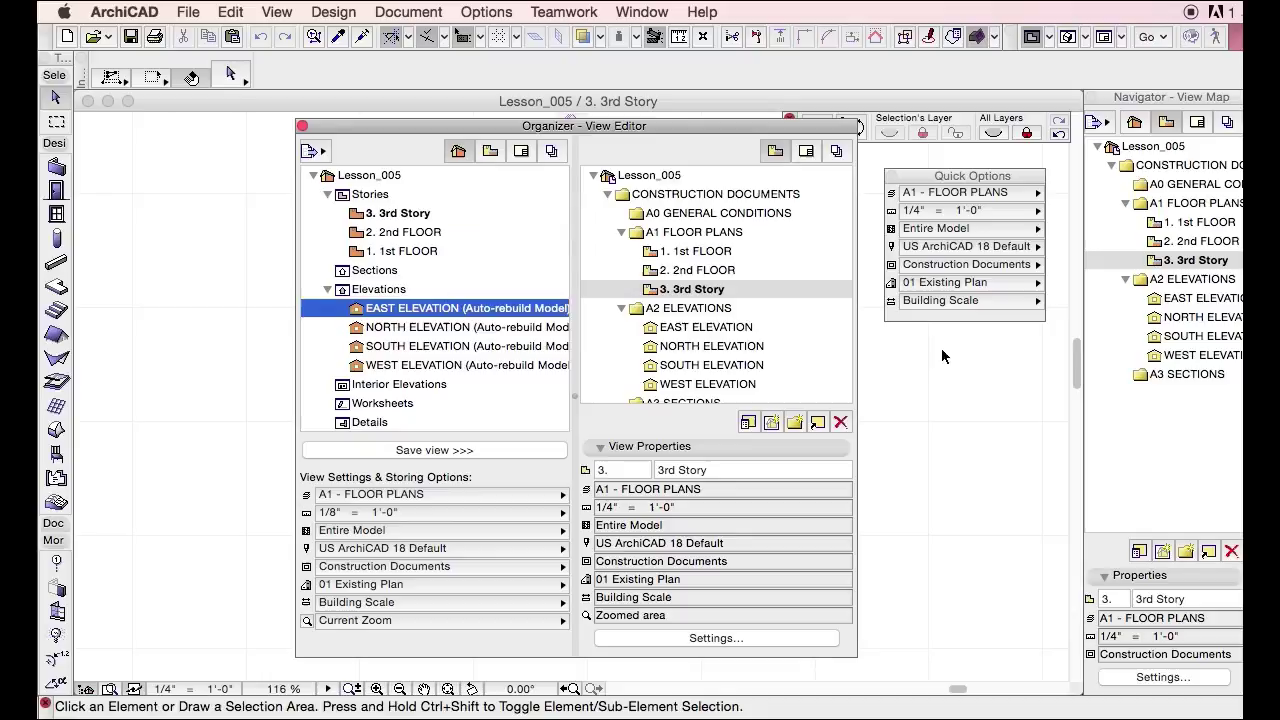
Set the layer combination of the four elevation views to A2 - ELEVATIONS.
{"action": "left_click", "coordinate": [740, 330]}
{"action": "left_click", "coordinate": [735, 386], "text": "shift"}
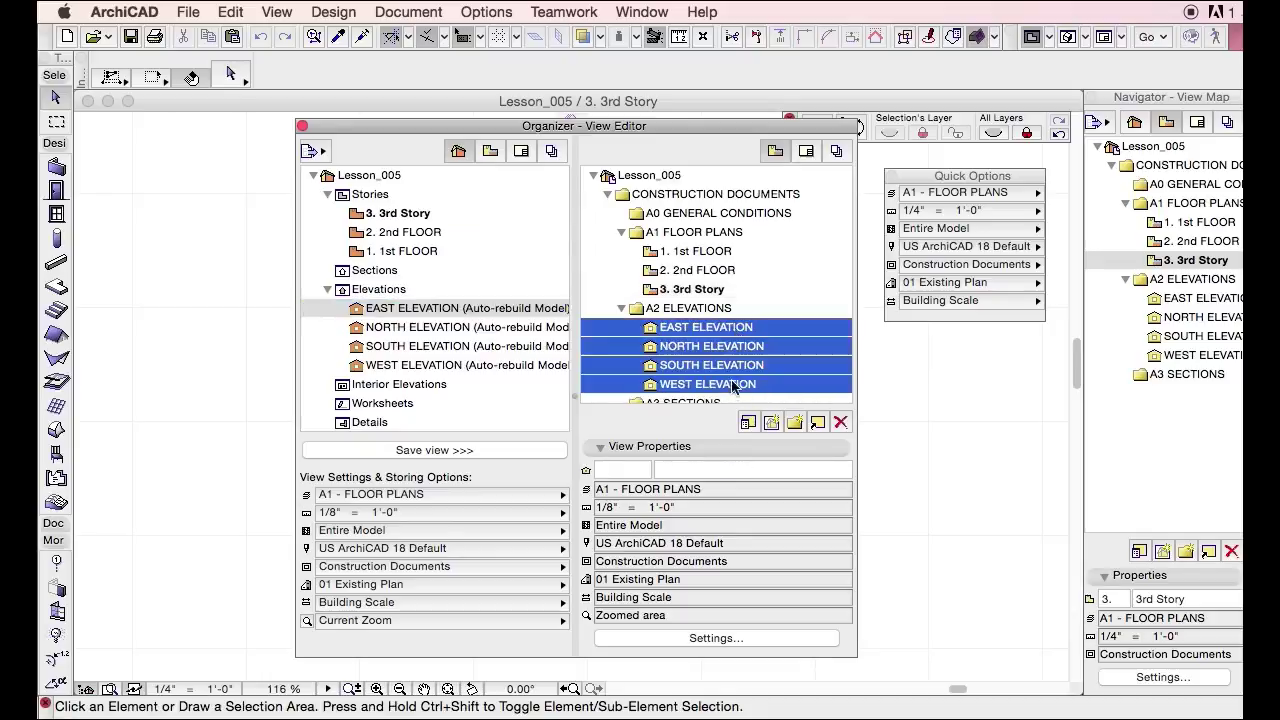
{"action": "scroll", "coordinate": [736, 350], "scroll_direction": "down", "scroll_amount": 1}
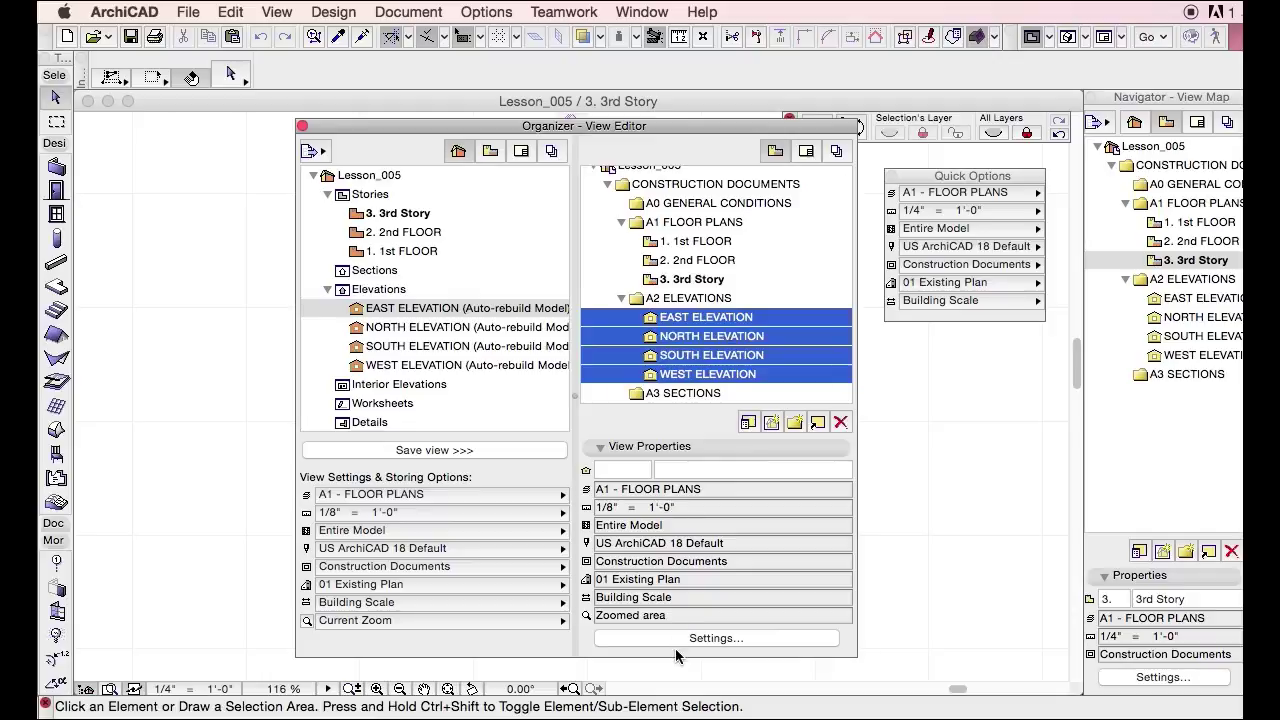
{"action": "right_click", "coordinate": [716, 364]}
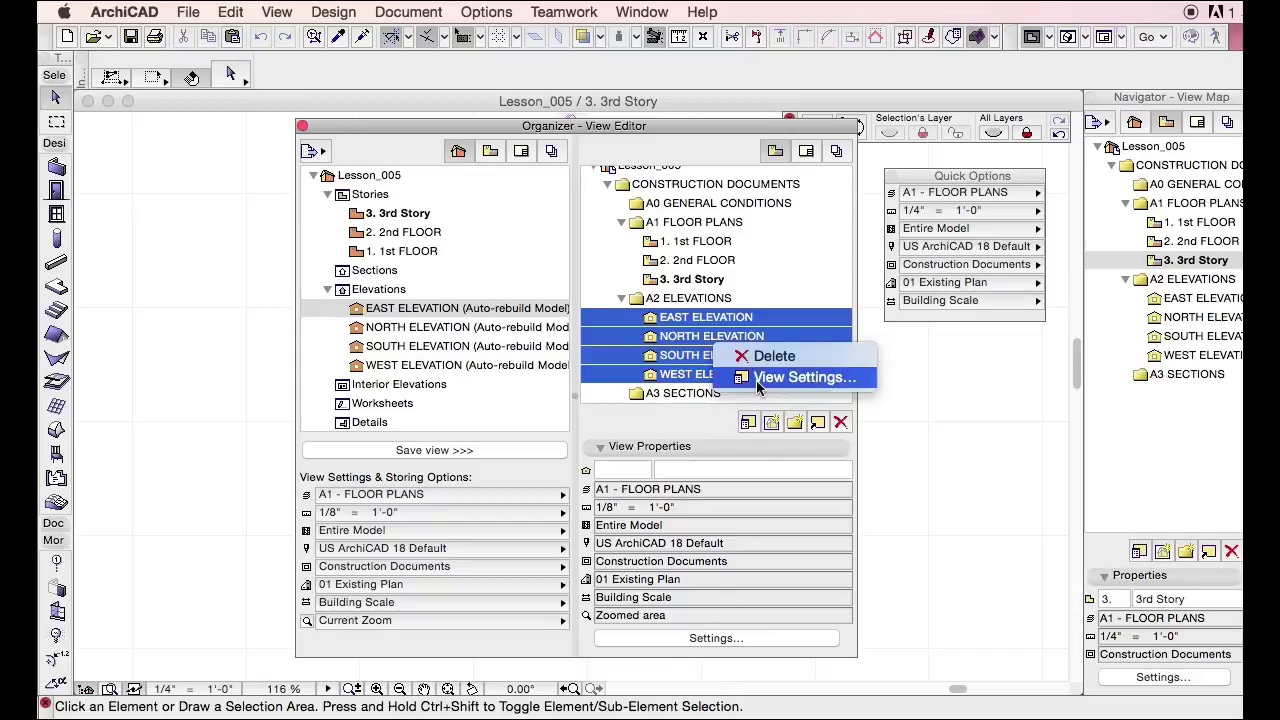
{"action": "left_click", "coordinate": [756, 378]}
{"action": "left_click", "coordinate": [692, 305]}
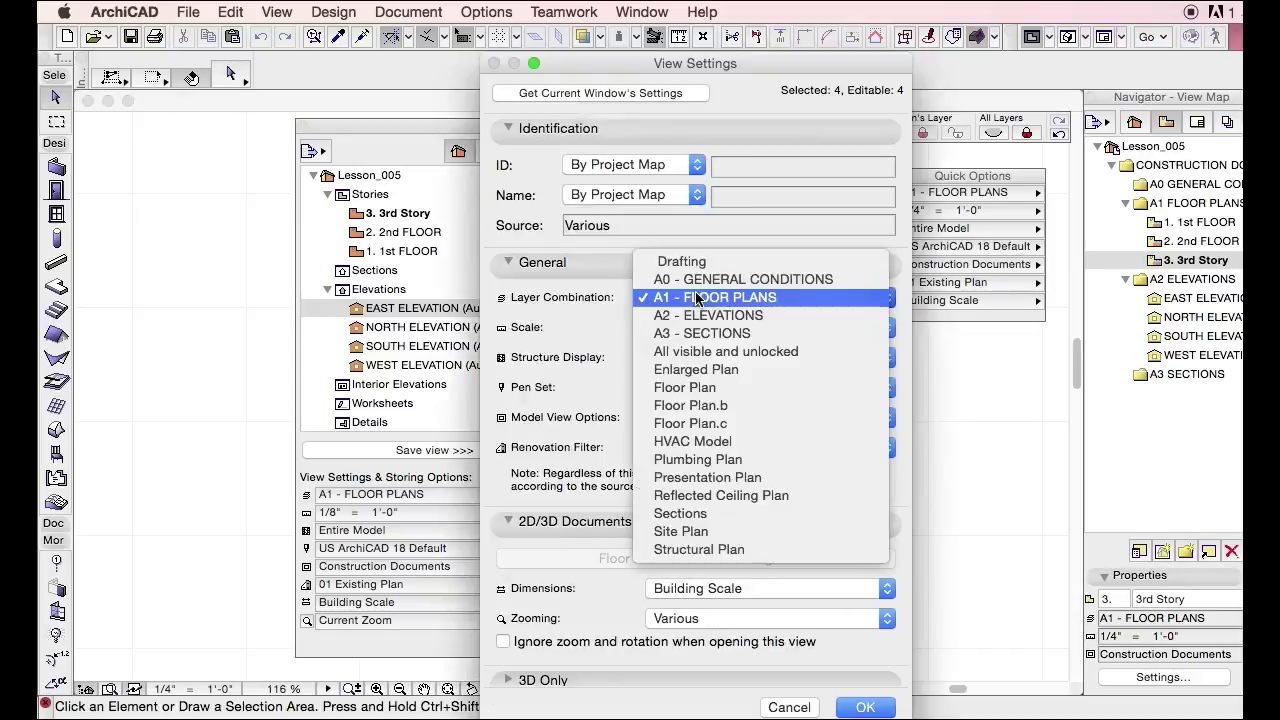
{"action": "left_click", "coordinate": [712, 316]}
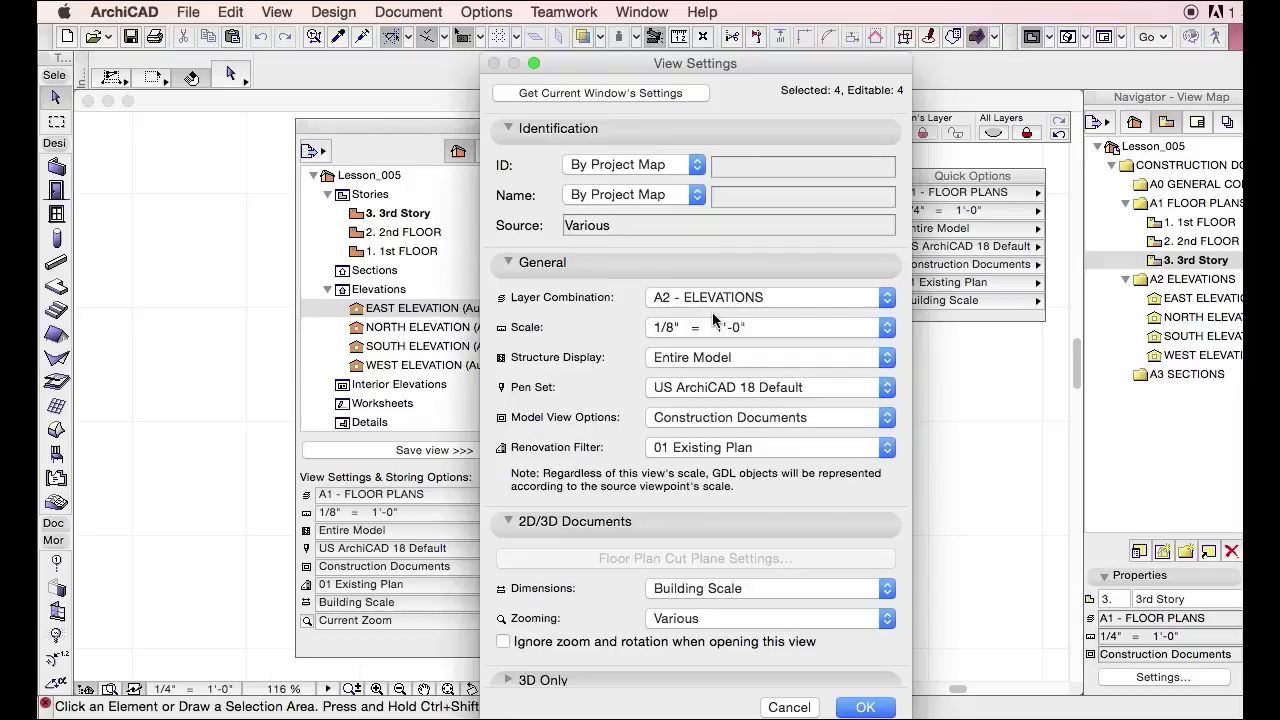
Set the elevations' scale to 1/4" = 1'-0", keeping Construction Documents and the US ArchiCAD 18 Default pen set.
{"action": "left_click", "coordinate": [712, 327]}
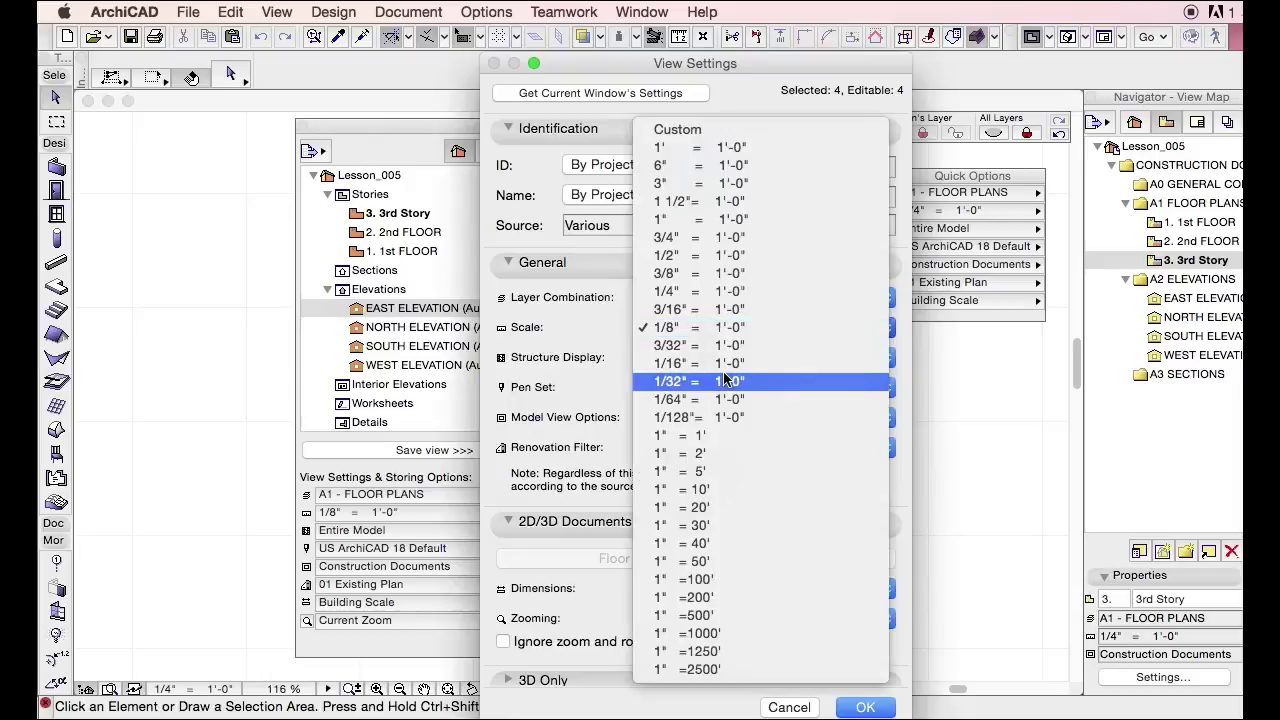
{"action": "left_click", "coordinate": [722, 292]}
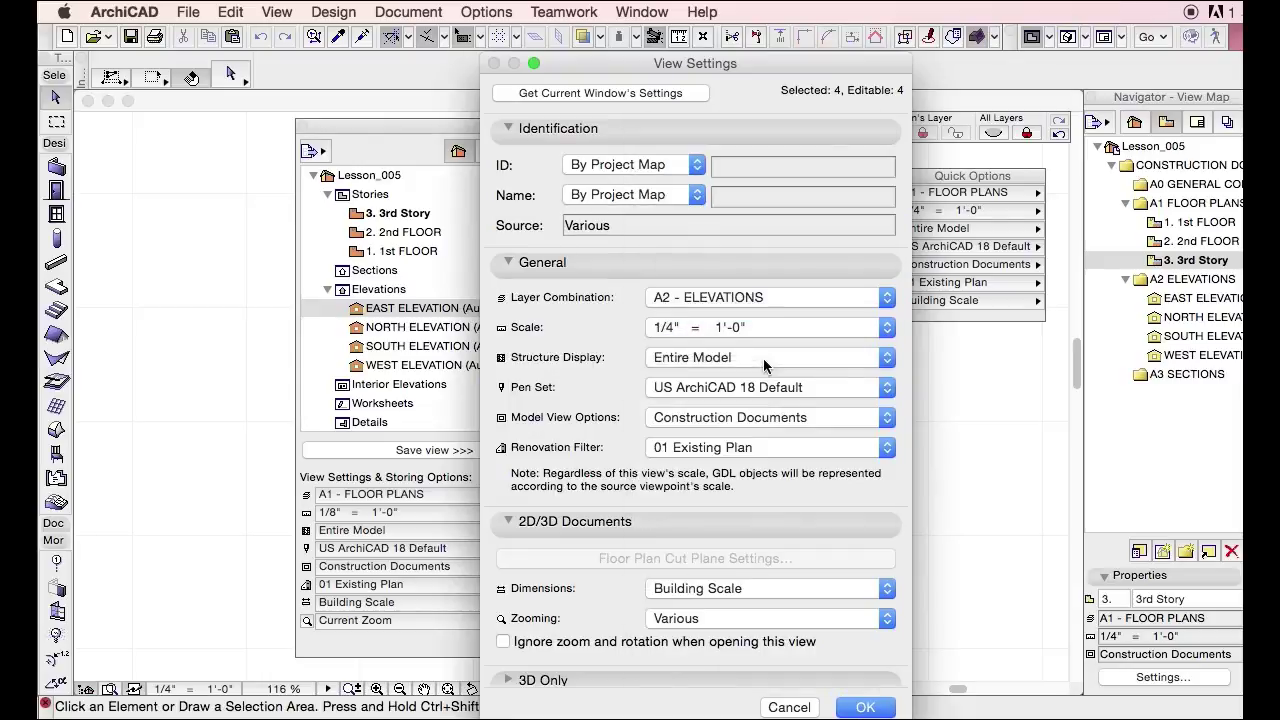
{"action": "left_click", "coordinate": [785, 416]}
{"action": "left_click", "coordinate": [785, 416]}
{"action": "left_click", "coordinate": [790, 388]}
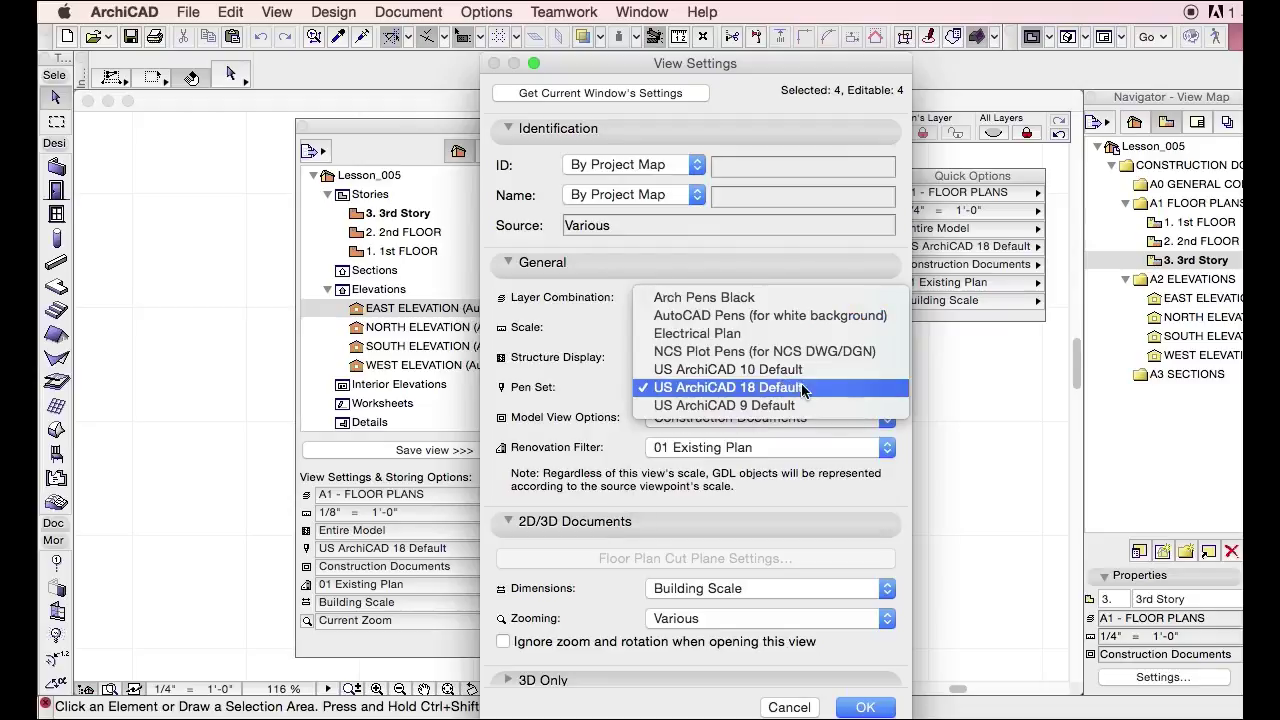
{"action": "left_click", "coordinate": [803, 388]}
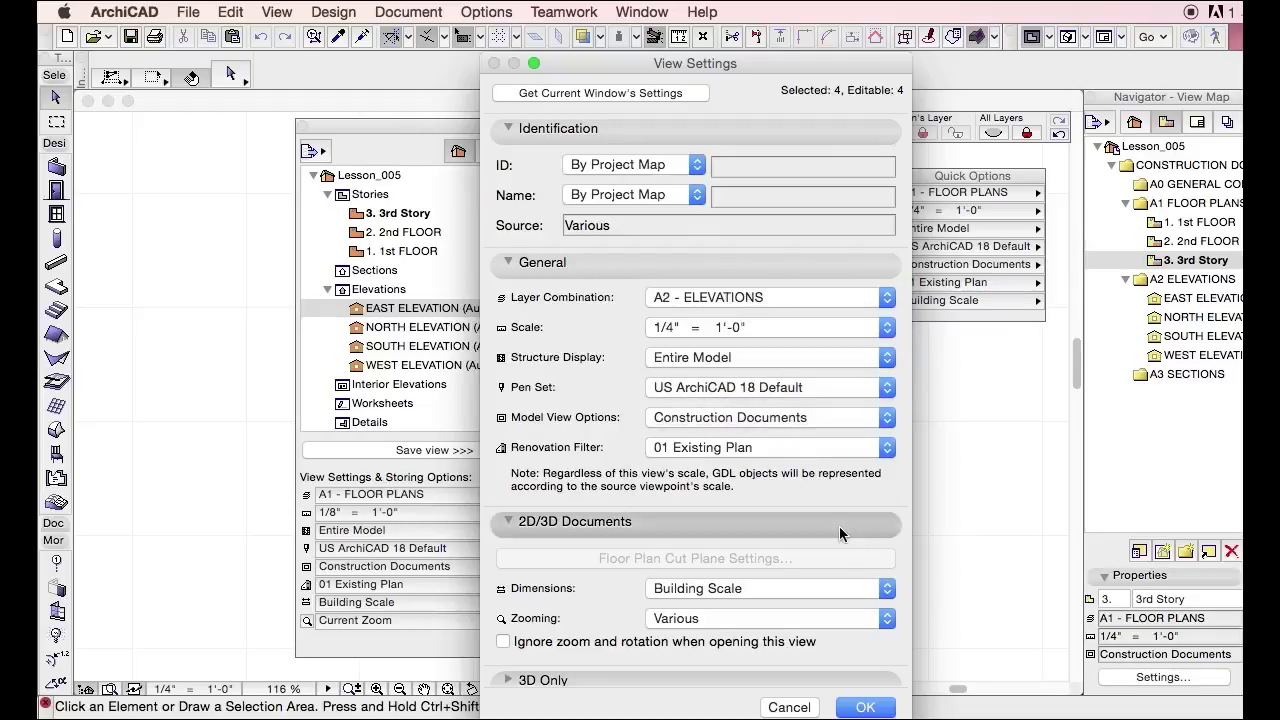
{"action": "left_click", "coordinate": [866, 707]}
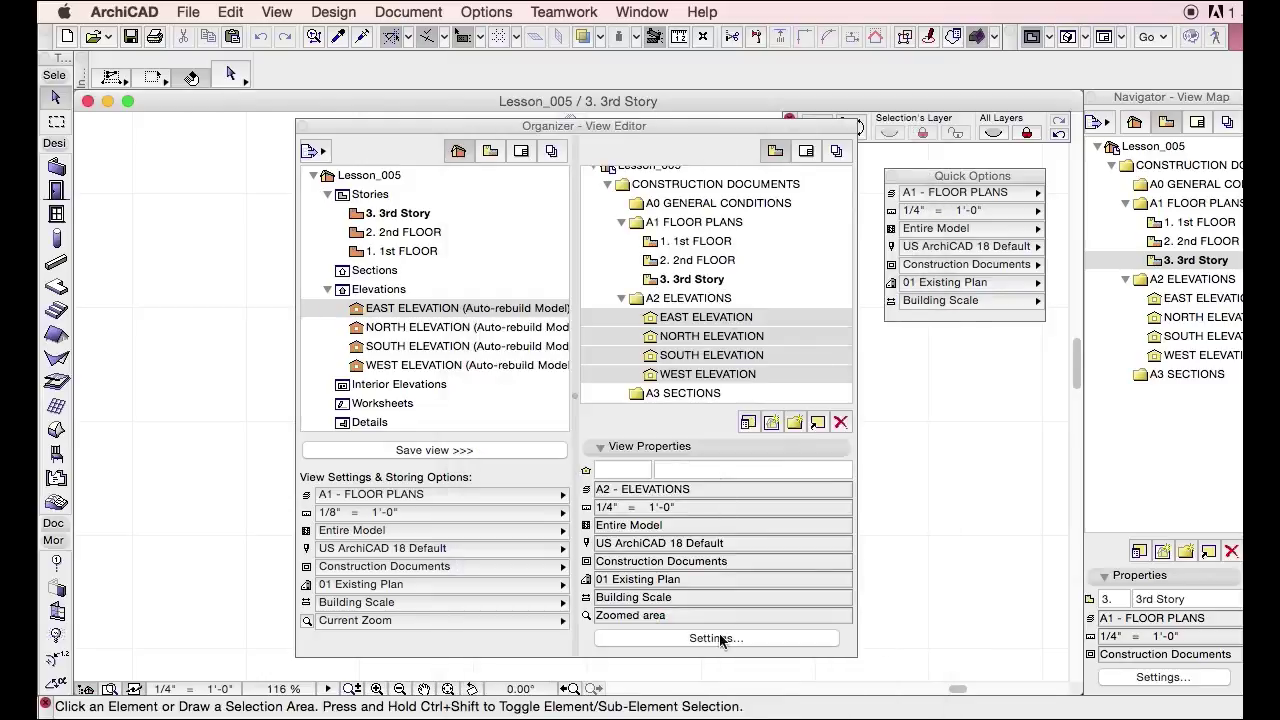
Step through the elevation and floor plan views checking their settings, then open Layer Settings for model views.
{"action": "left_click", "coordinate": [809, 298]}
{"action": "left_click", "coordinate": [808, 317]}
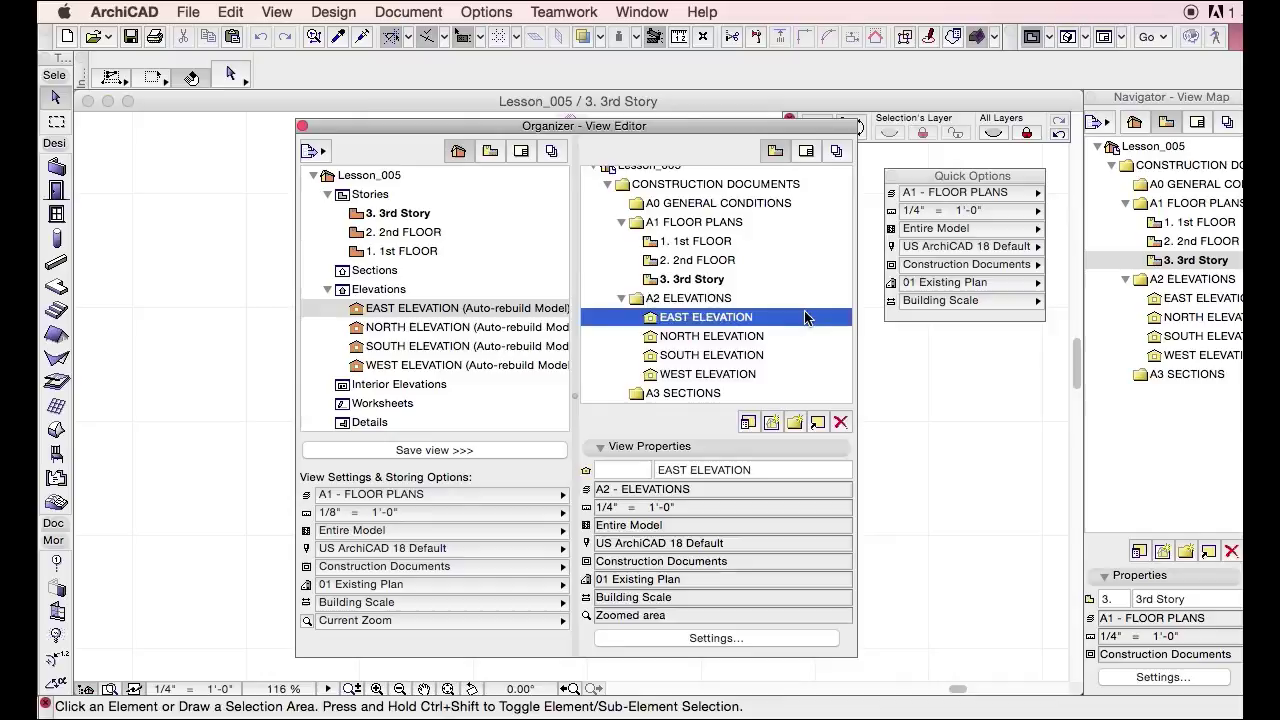
{"action": "key", "text": "Down"}
{"action": "key", "text": "Down"}
{"action": "key", "text": "Down"}
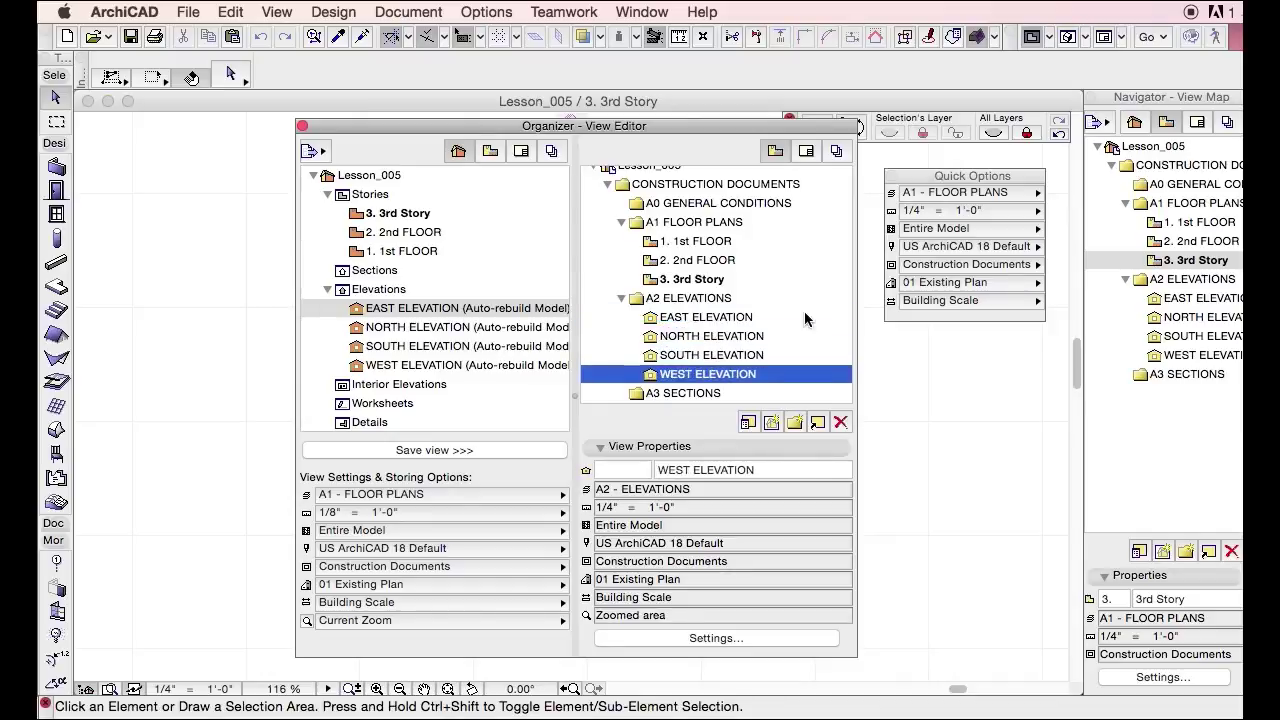
{"action": "key", "text": "Down"}
{"action": "key", "text": "Up"}
{"action": "key", "text": "Up"}
{"action": "key", "text": "Up"}
{"action": "key", "text": "Up"}
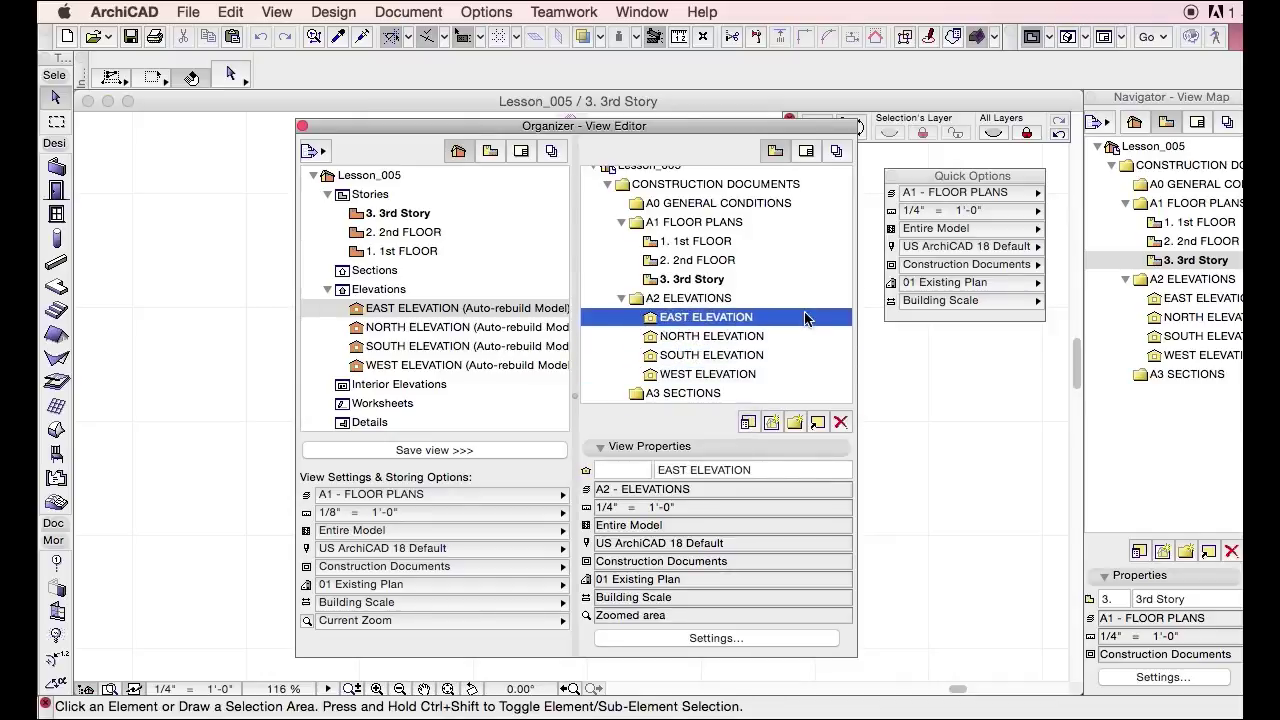
{"action": "key", "text": "Up"}
{"action": "key", "text": "Up"}
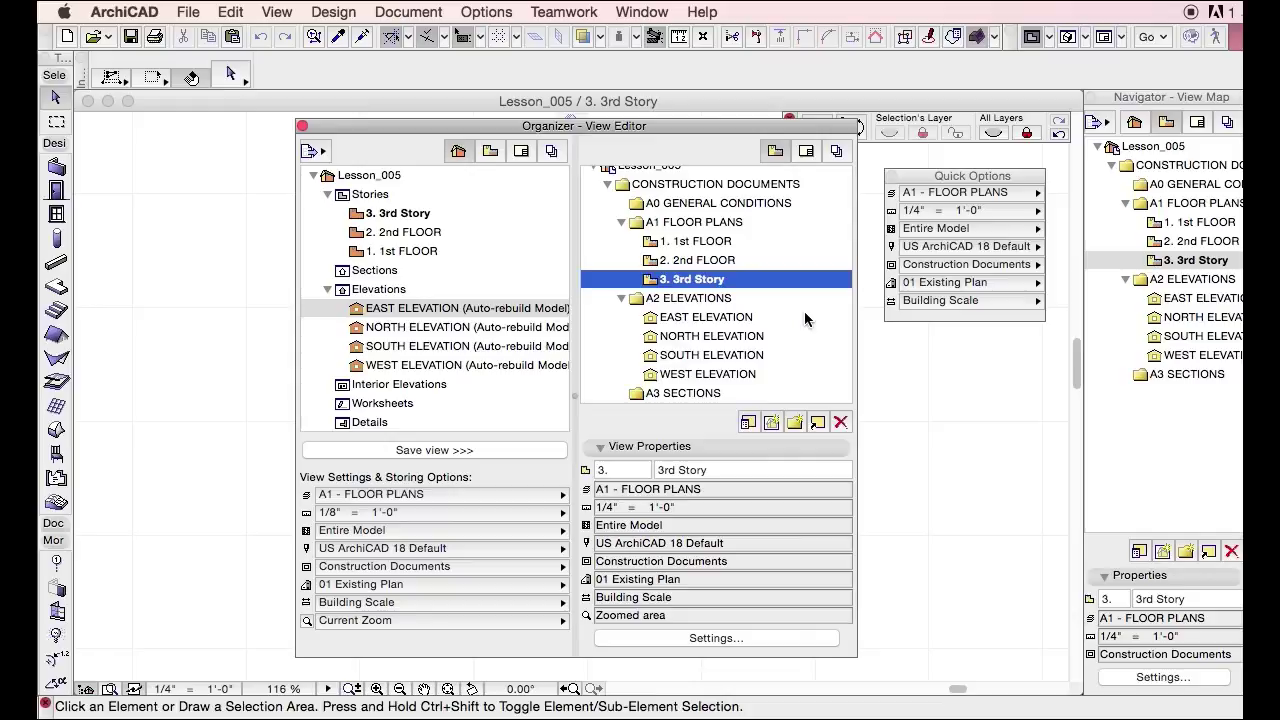
{"action": "key", "text": "Up"}
{"action": "key", "text": "Up"}
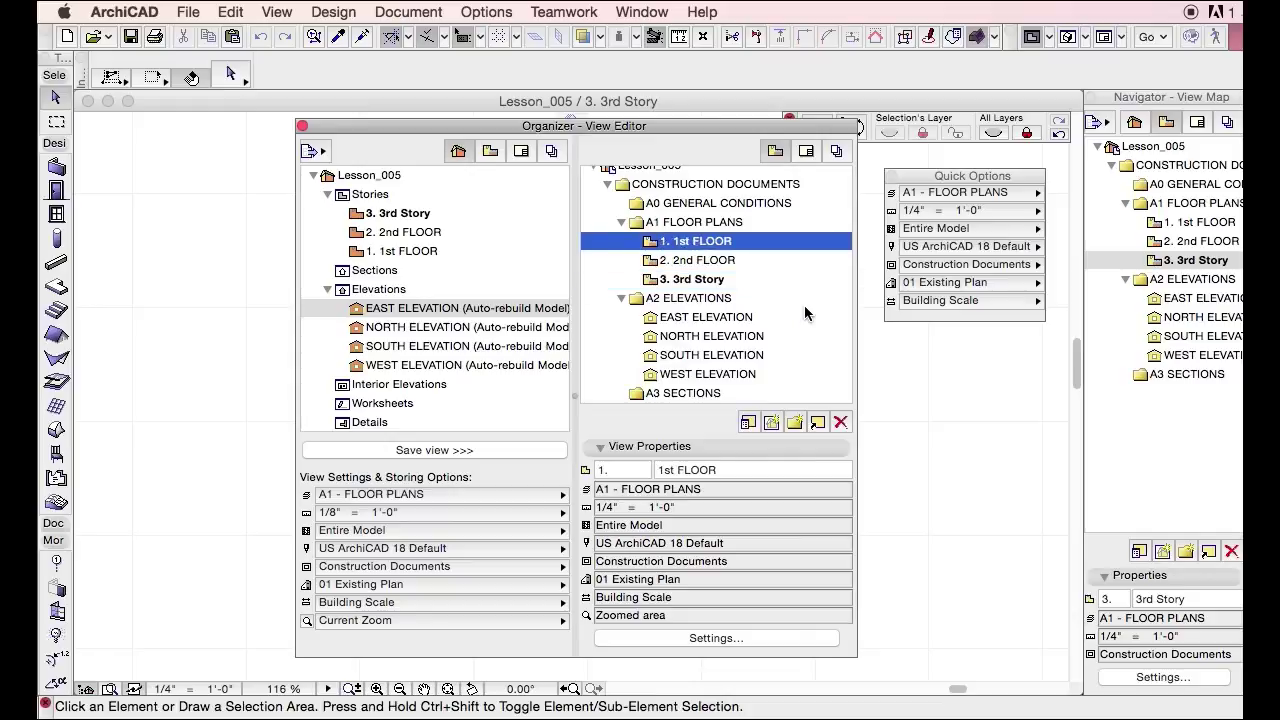
{"action": "key", "text": "super+l"}
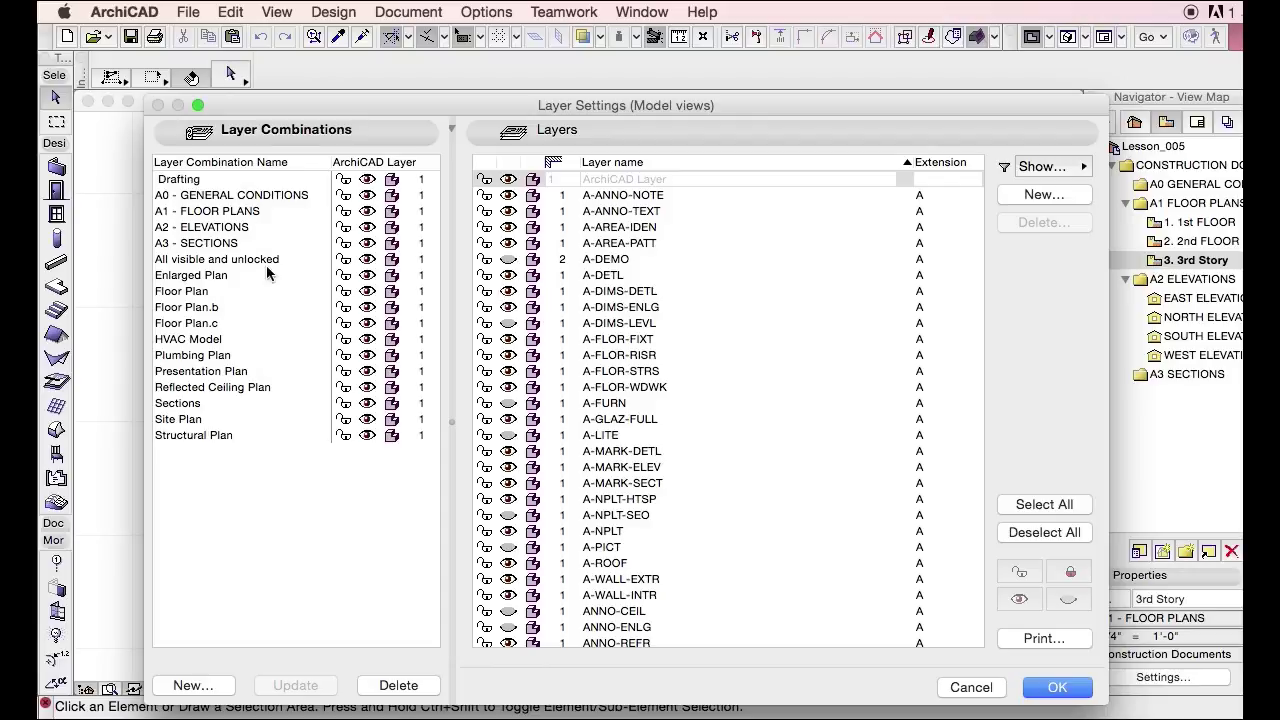
Create layer combinations 'A4 - INTERIOR ELEVATIONS' and 'A5 - DETAILS'.
{"action": "left_click", "coordinate": [196, 685]}
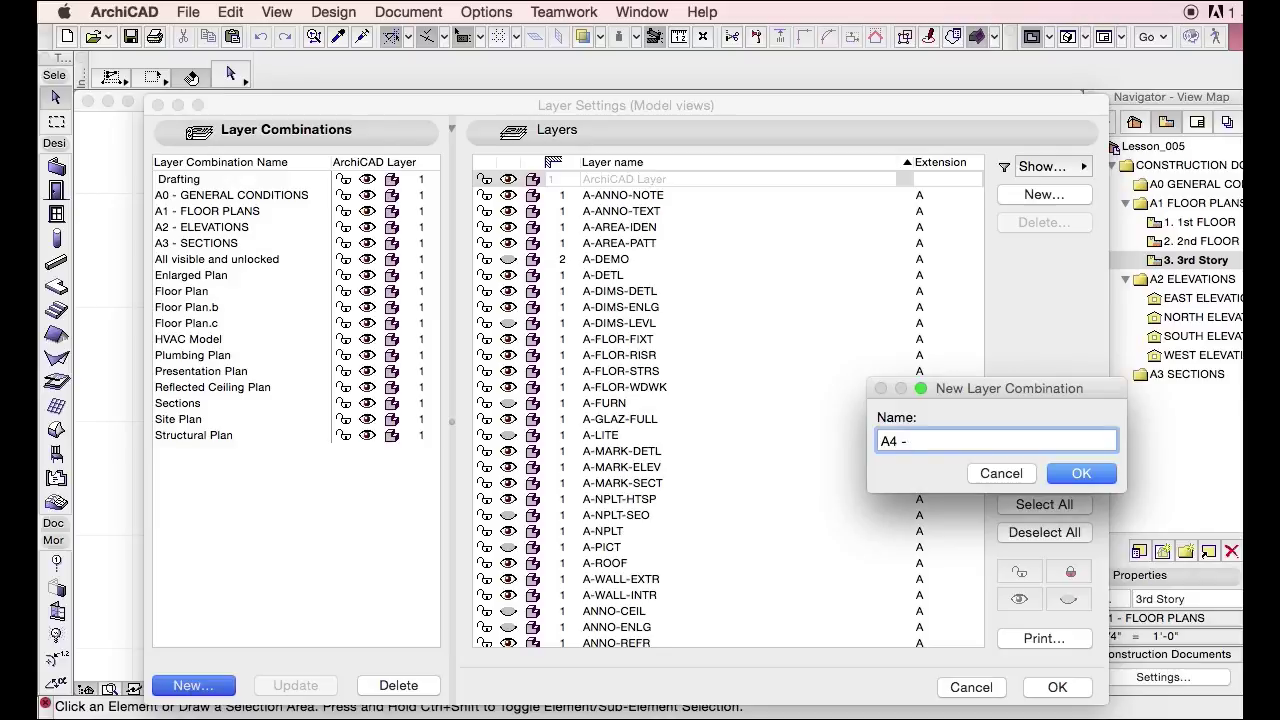
{"action": "type", "text": "ENE"}
{"action": "type", "text": "RIOR ELEVATIONS"}
{"action": "key", "text": "Return"}
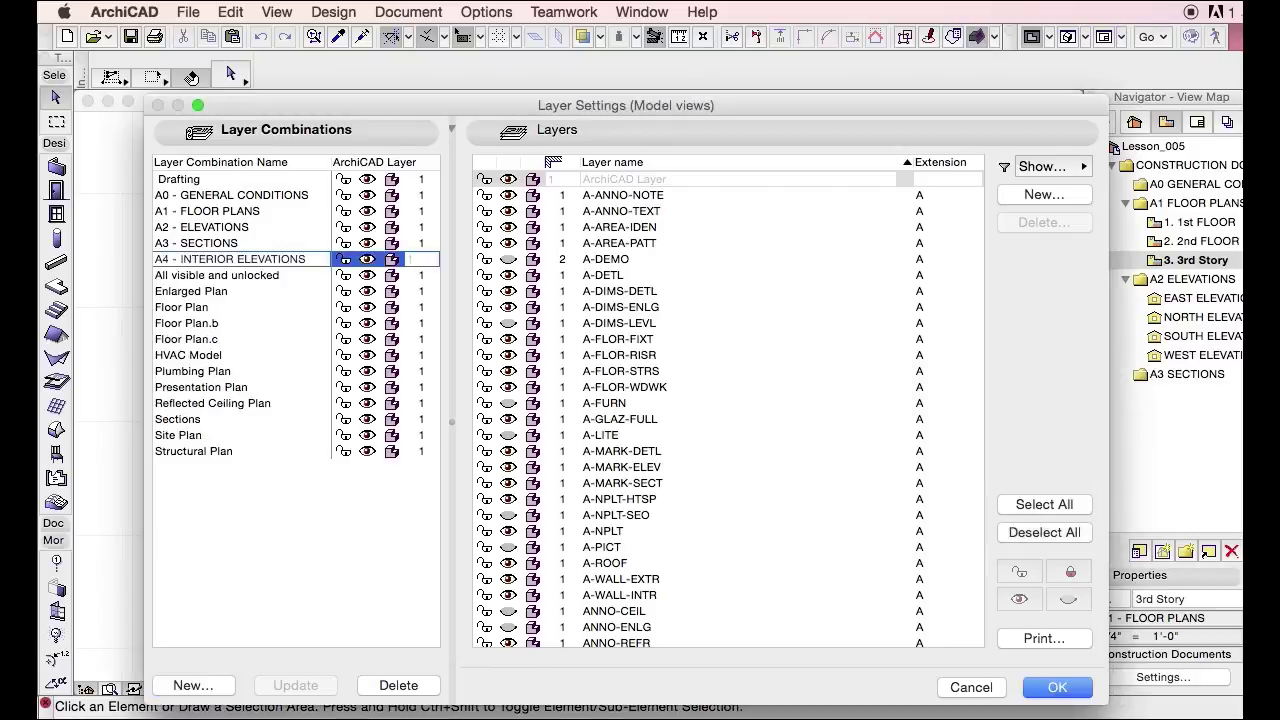
{"action": "left_click", "coordinate": [208, 683]}
{"action": "type", "text": "A"}
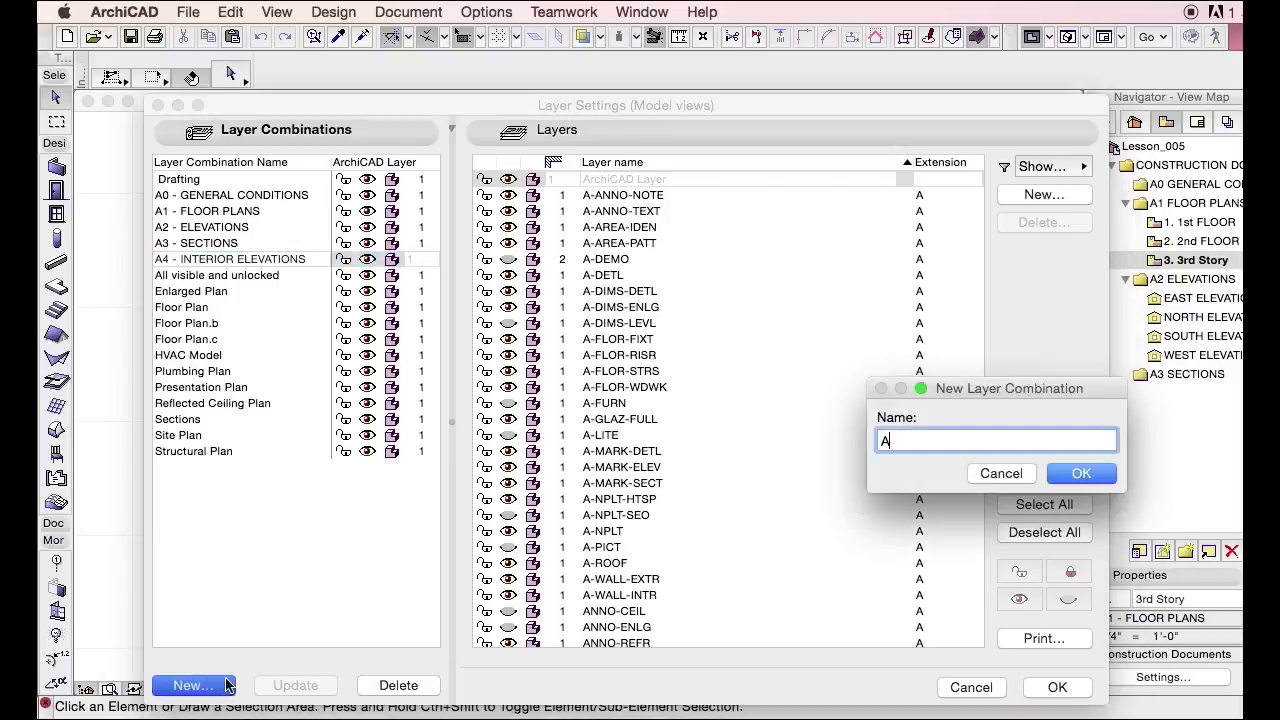
{"action": "type", "text": "5 - DETAILS"}
{"action": "key", "text": "Return"}
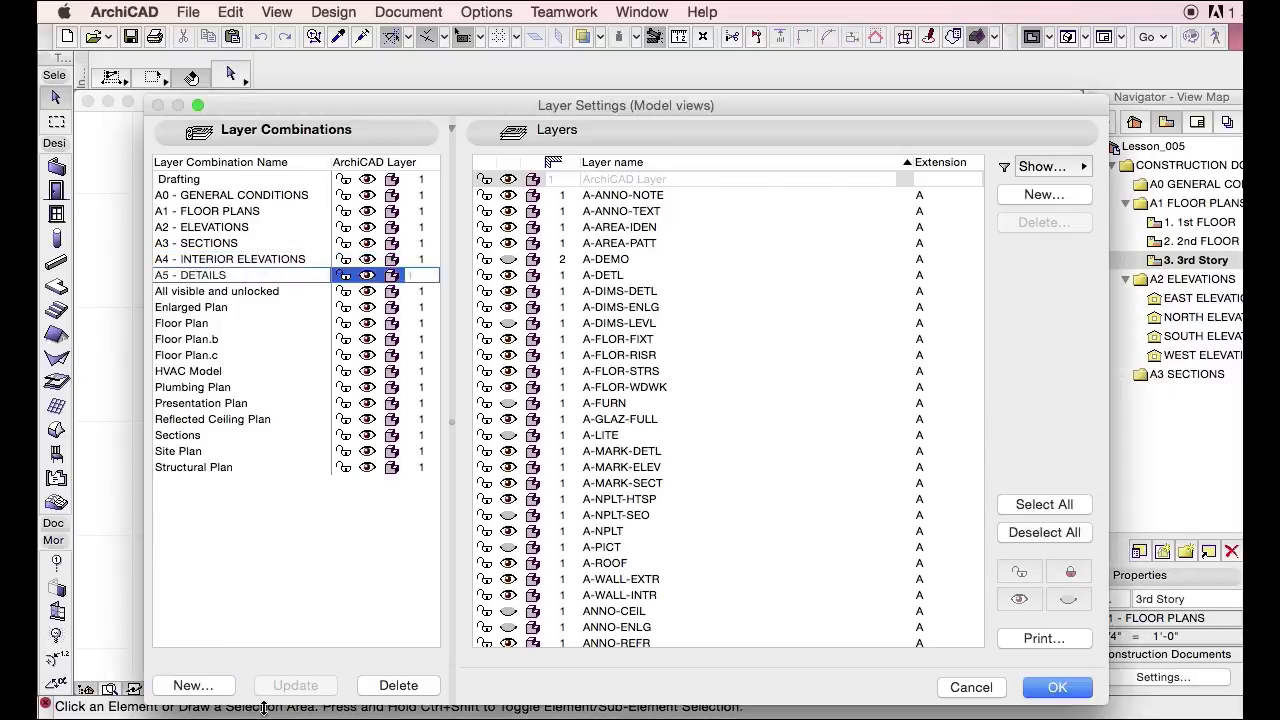
Add layer combination 'A6 - SCHEDULES' and start naming one 'A10 - INFORMATION EXCHANGE'.
{"action": "left_click", "coordinate": [170, 688]}
{"action": "type", "text": "A6 -"}
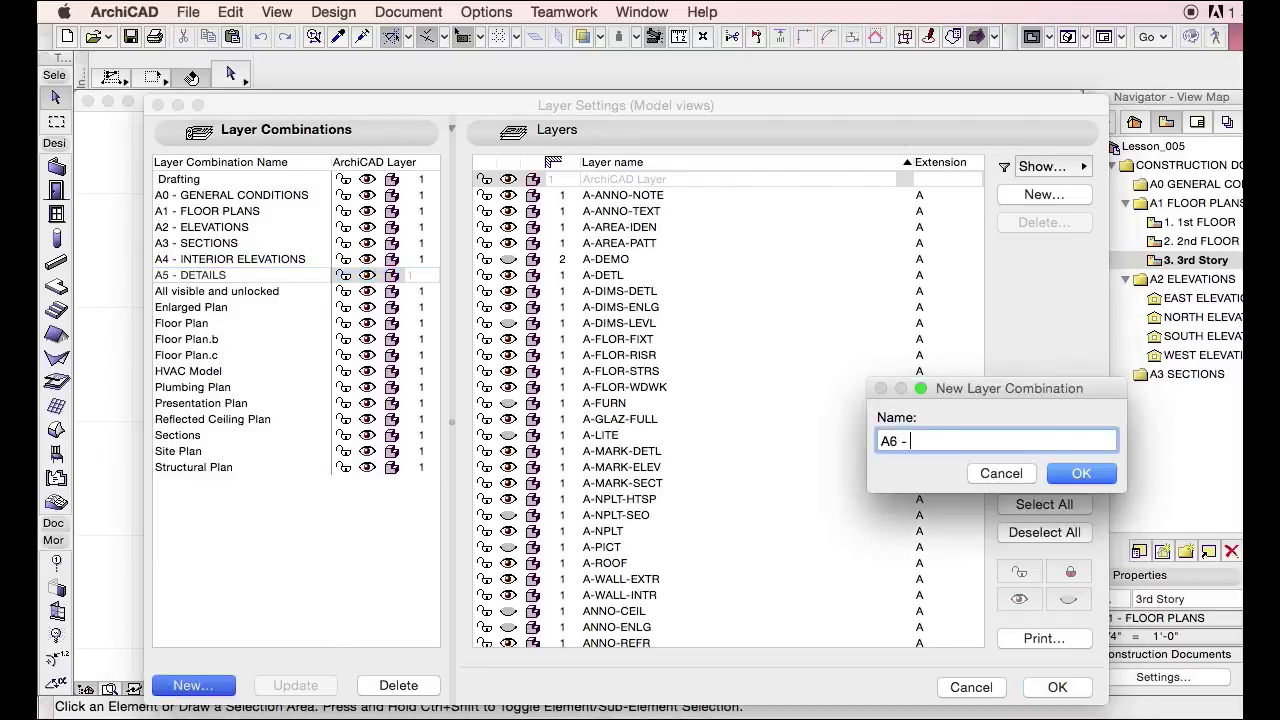
{"action": "type", "text": " SCHEDULES"}
{"action": "key", "text": "Return"}
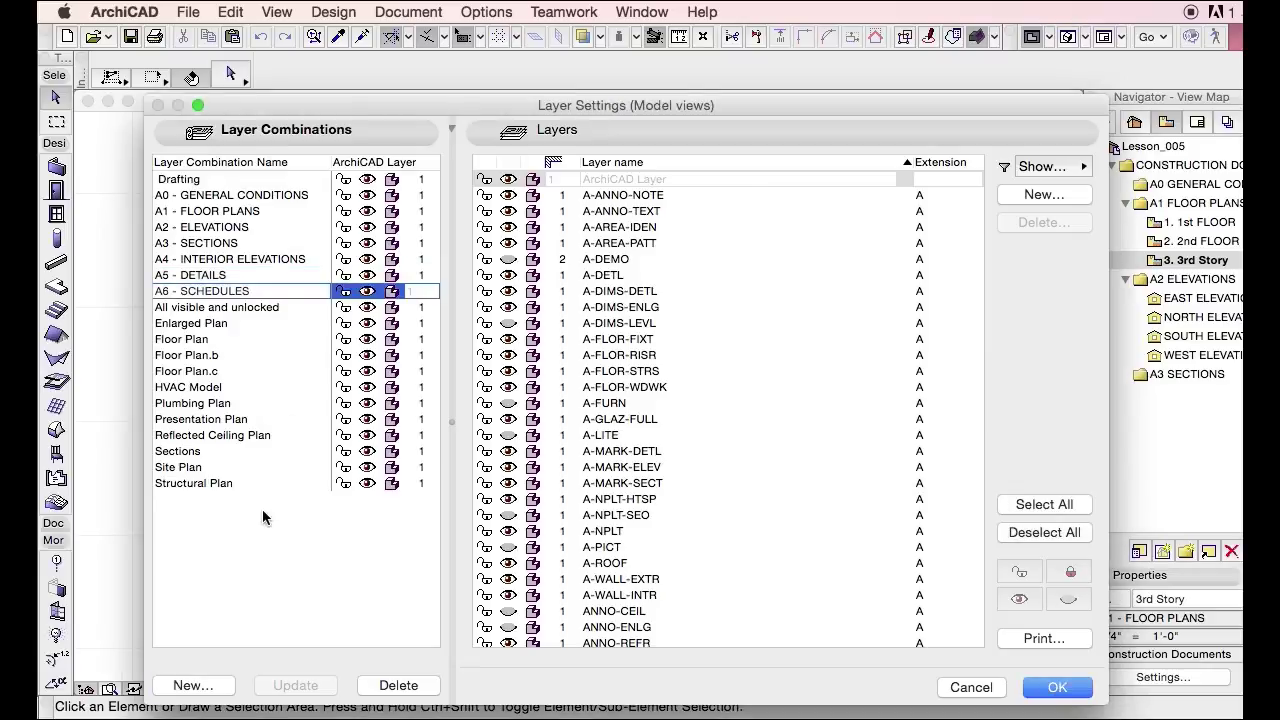
{"action": "left_click", "coordinate": [190, 685]}
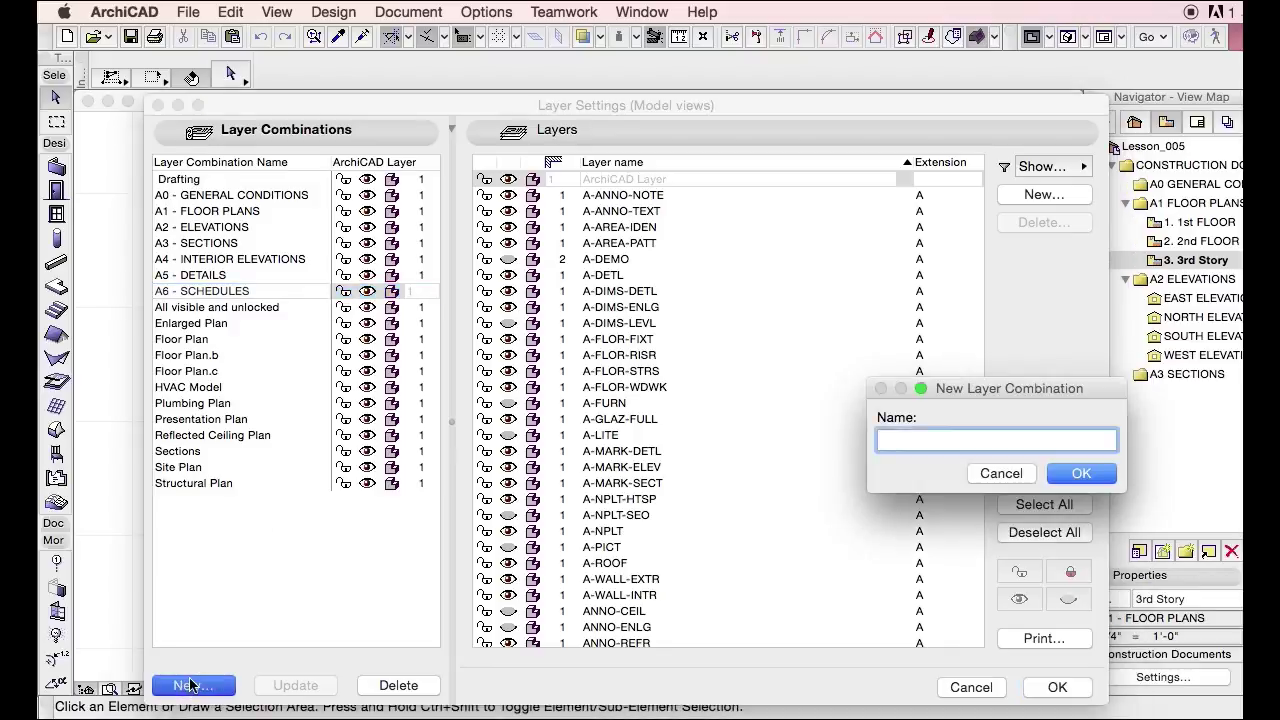
{"action": "type", "text": "A10 - INFORMATION EX"}
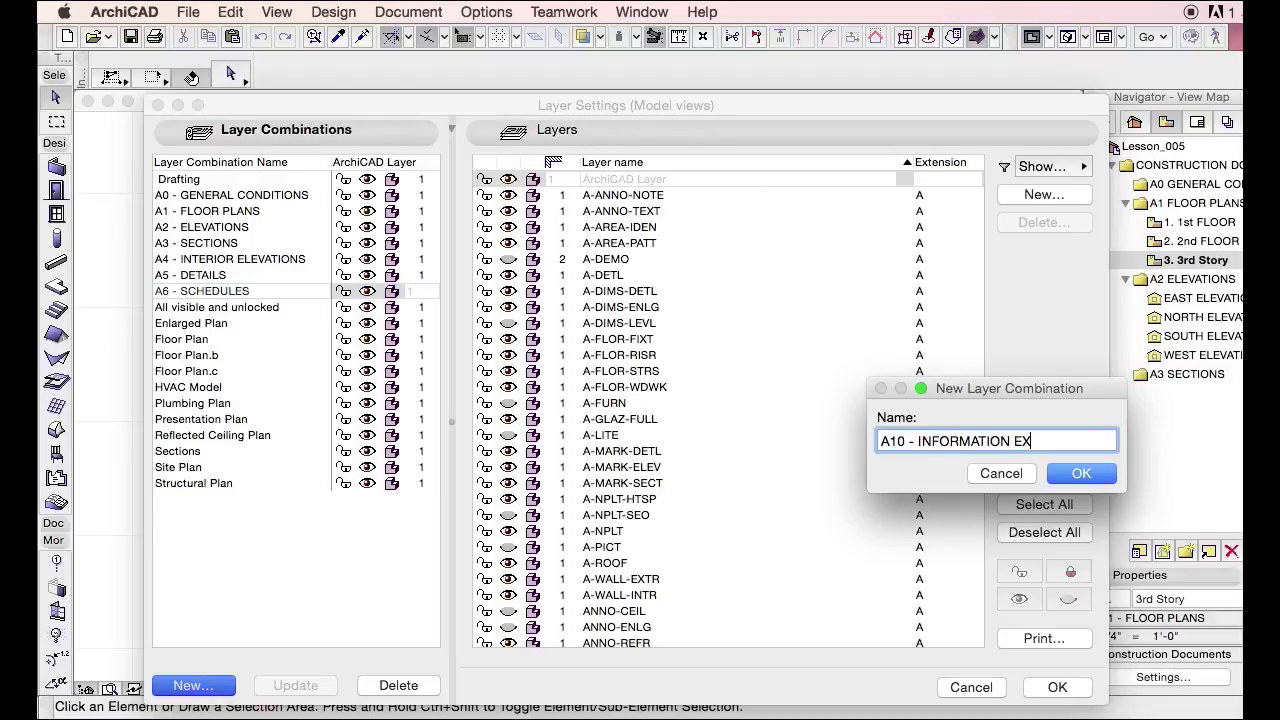
{"action": "type", "text": "CHANGE"}
Shorten the A10 combination name from INFORMATION EXCHANGE to INFO EXCHANGE.
{"action": "key", "text": "Return"}
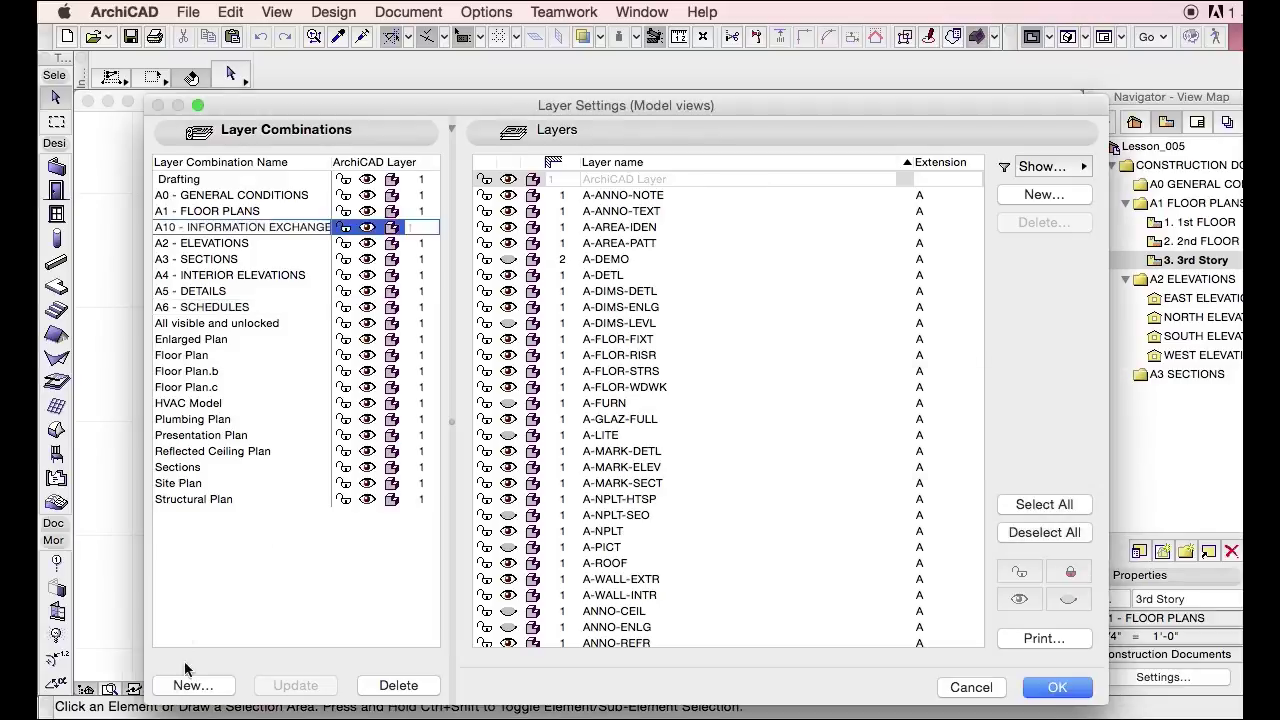
{"action": "left_click", "coordinate": [247, 227]}
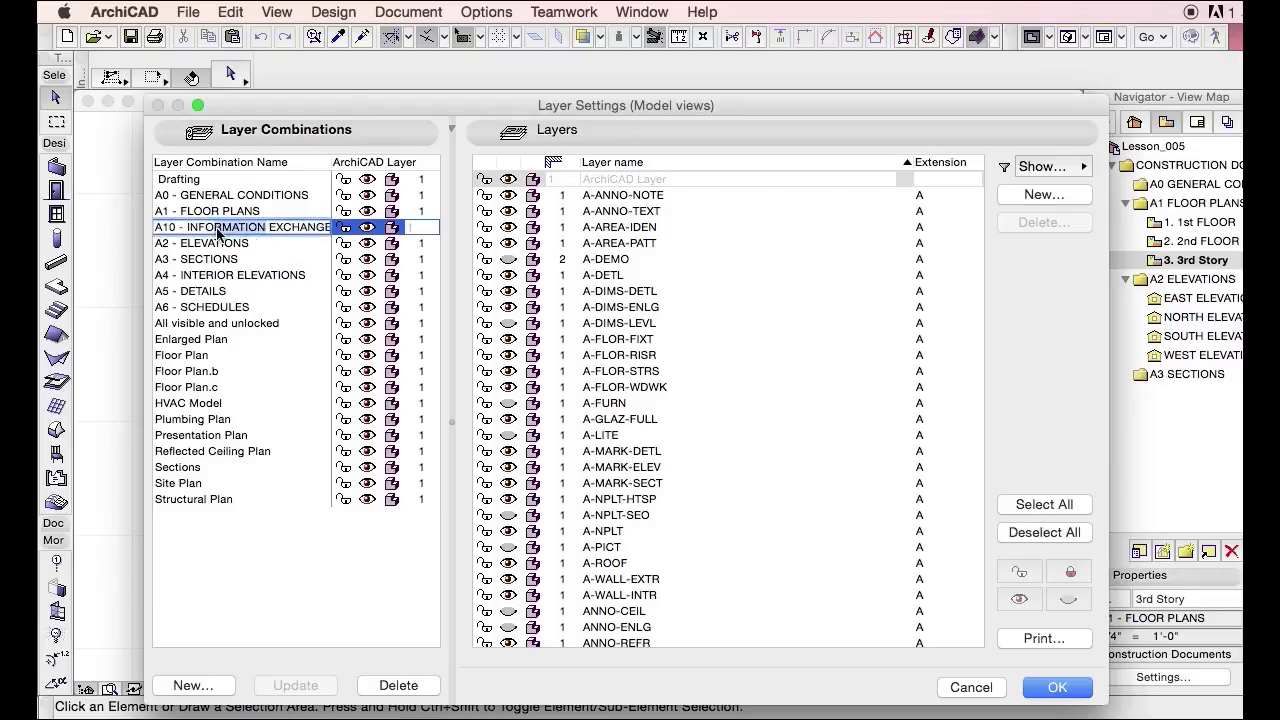
{"action": "double_click", "coordinate": [219, 229]}
{"action": "type", "text": "INFO"}
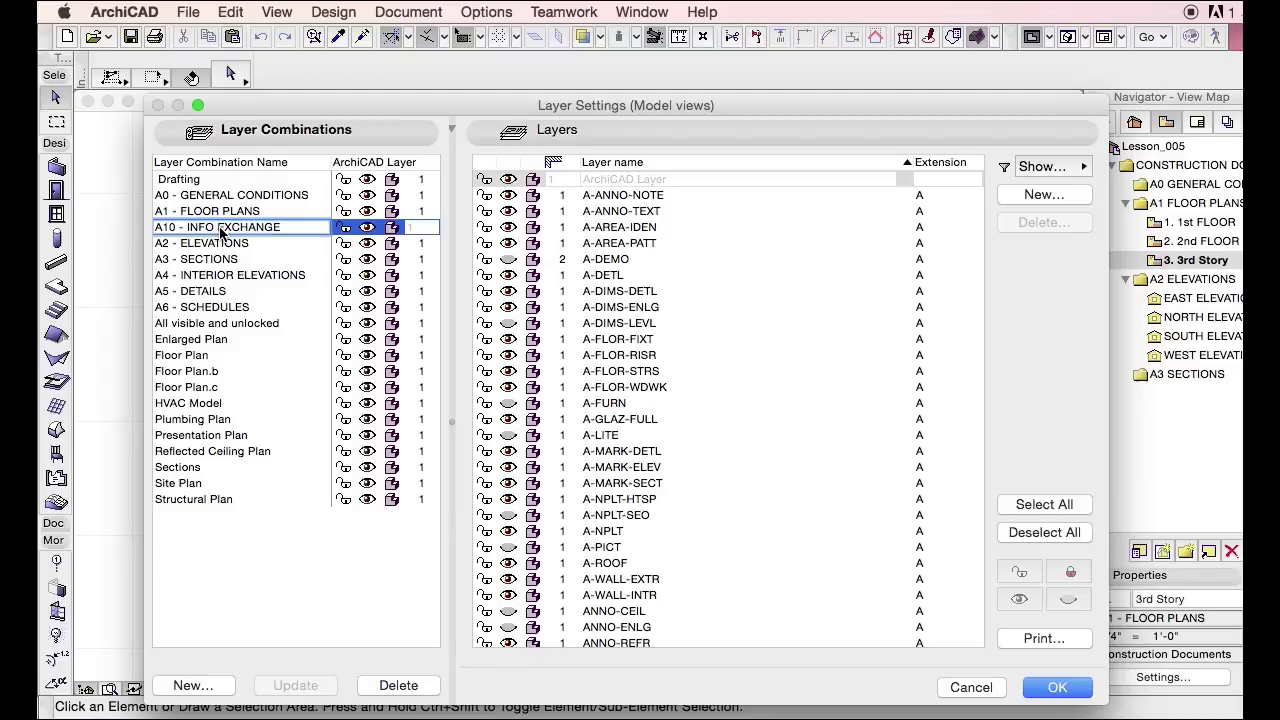
{"action": "left_click_drag", "start_coordinate": [219, 231], "coordinate": [190, 233]}
{"action": "left_click", "coordinate": [270, 232]}
{"action": "left_click_drag", "start_coordinate": [287, 230], "coordinate": [188, 234]}
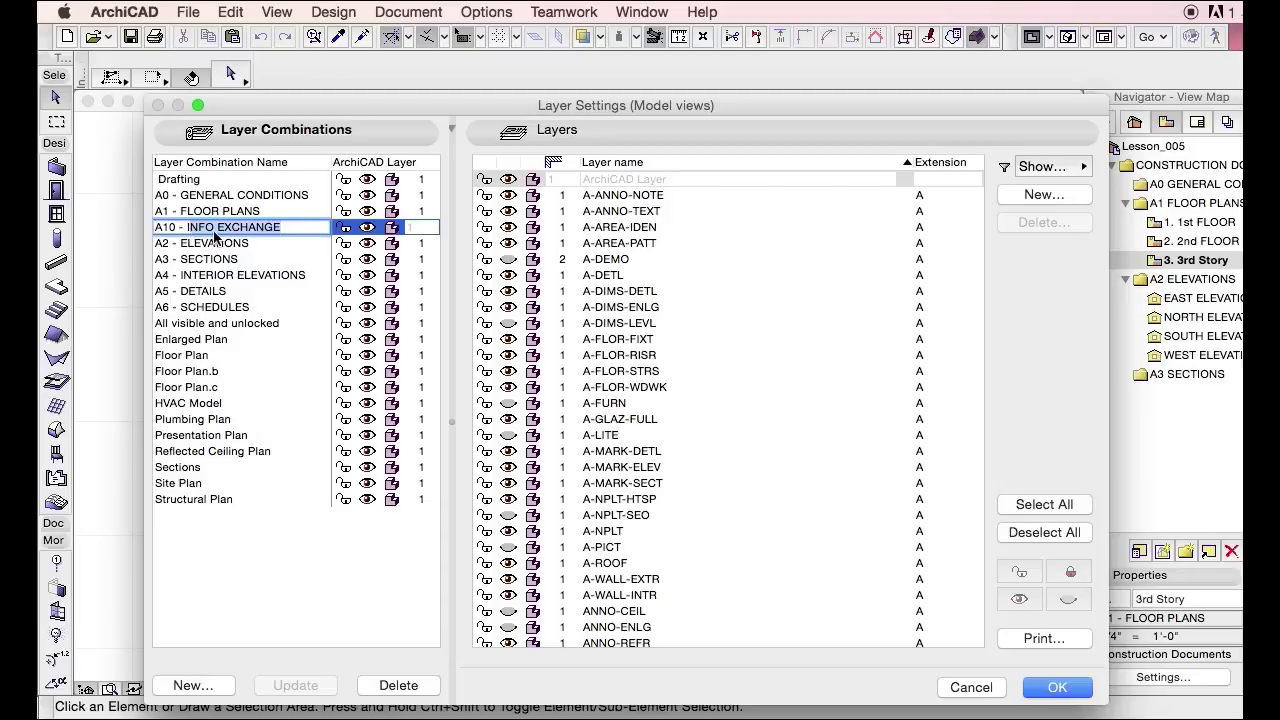
{"action": "left_click", "coordinate": [219, 234]}
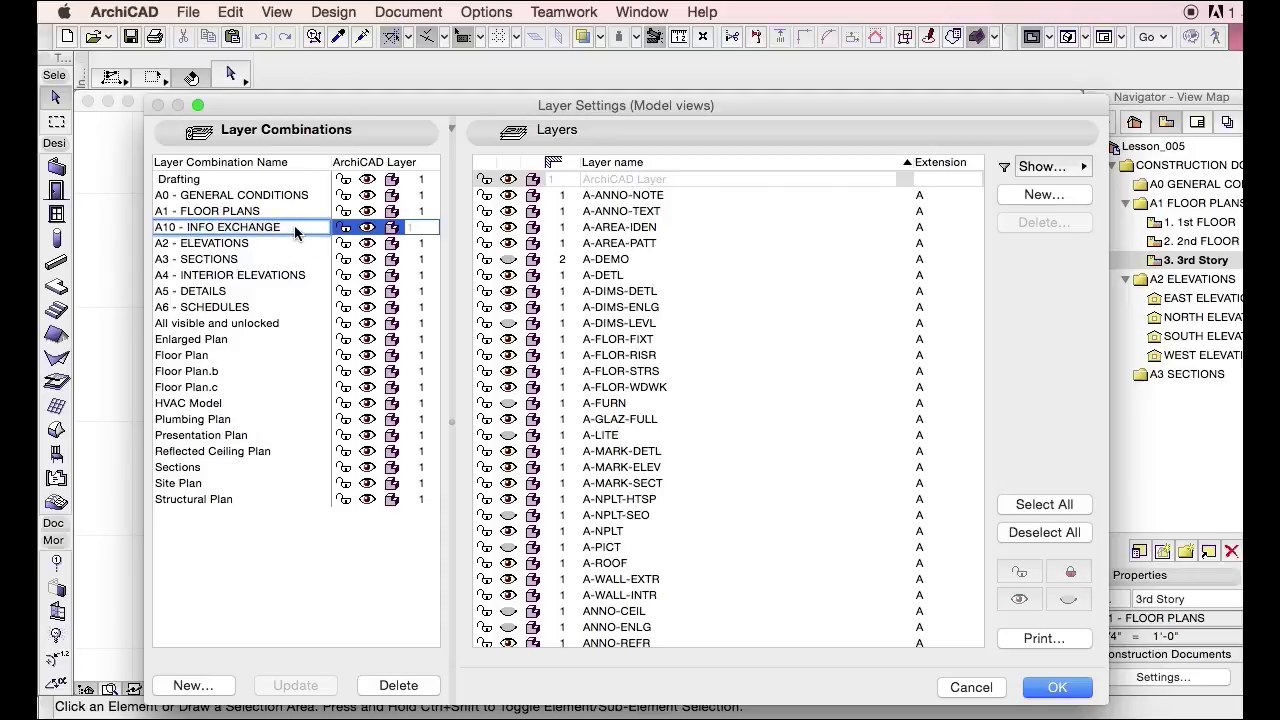
{"action": "left_click", "coordinate": [327, 579]}
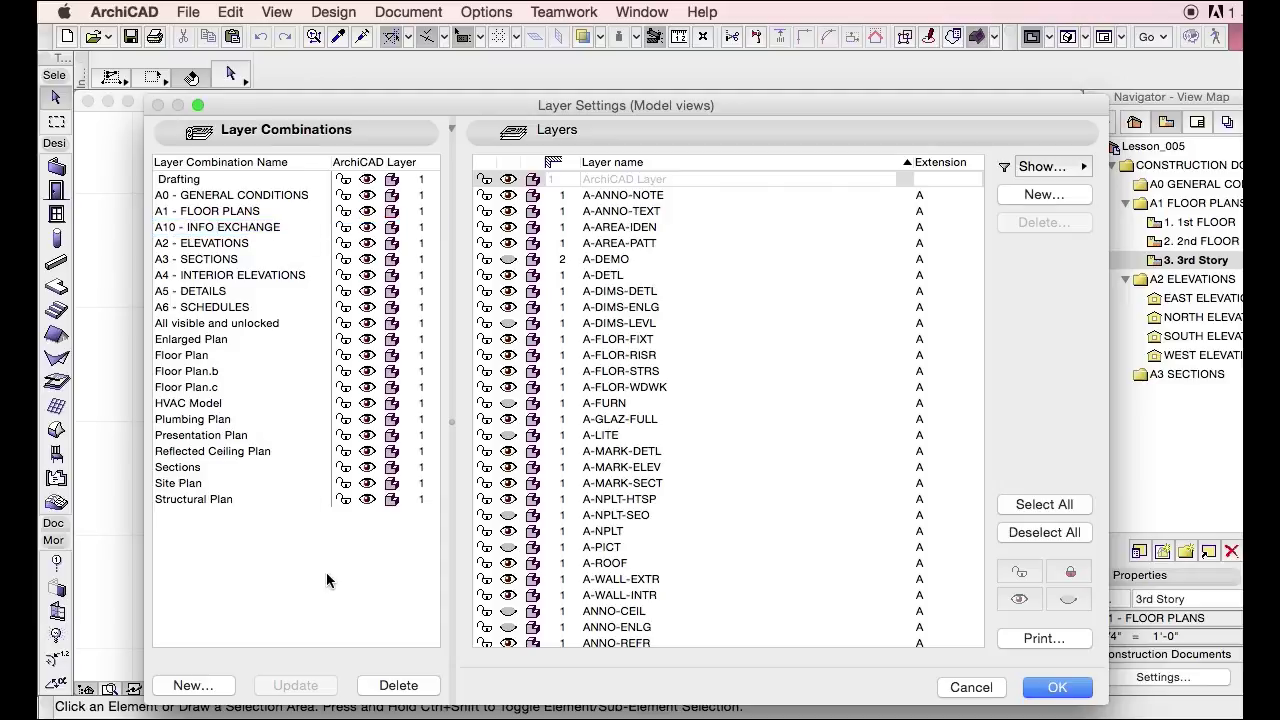
Change the A10 prefix so the combination reads X10 - INFO EXCHANGE.
{"action": "double_click", "coordinate": [203, 227]}
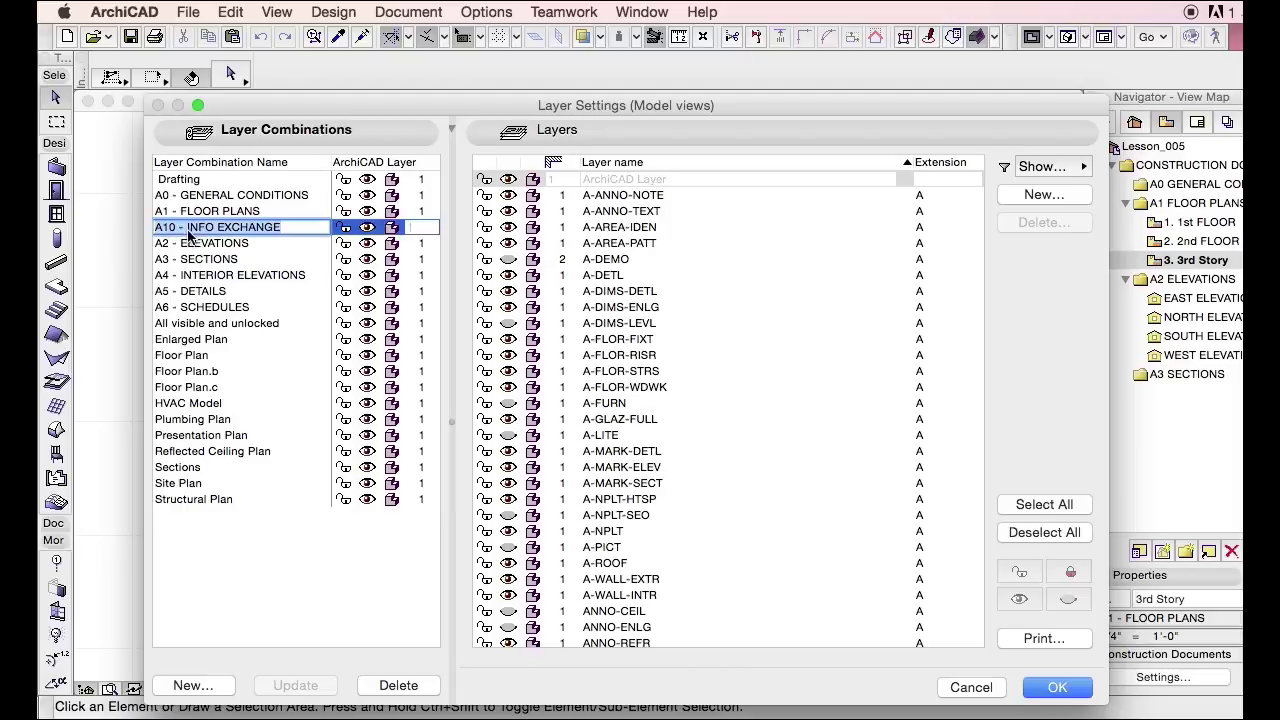
{"action": "left_click", "coordinate": [158, 228]}
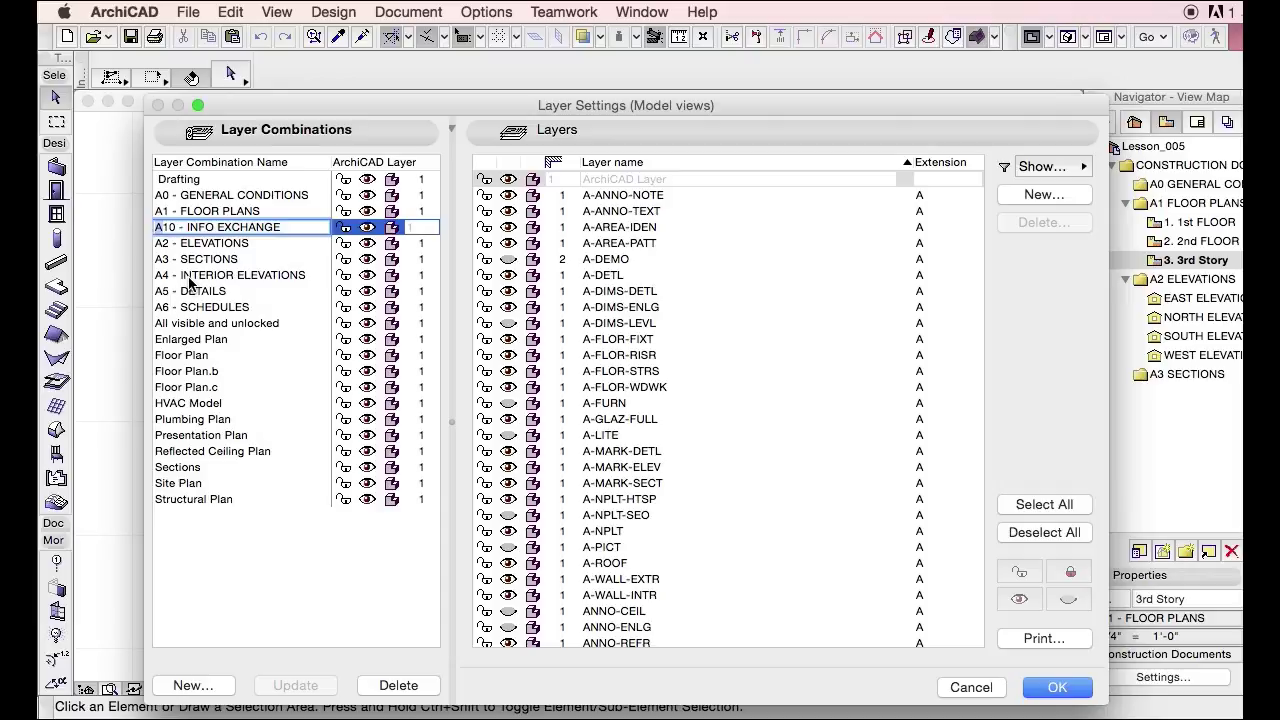
{"action": "key", "text": "Delete"}
{"action": "type", "text": "X"}
{"action": "left_click", "coordinate": [274, 520]}
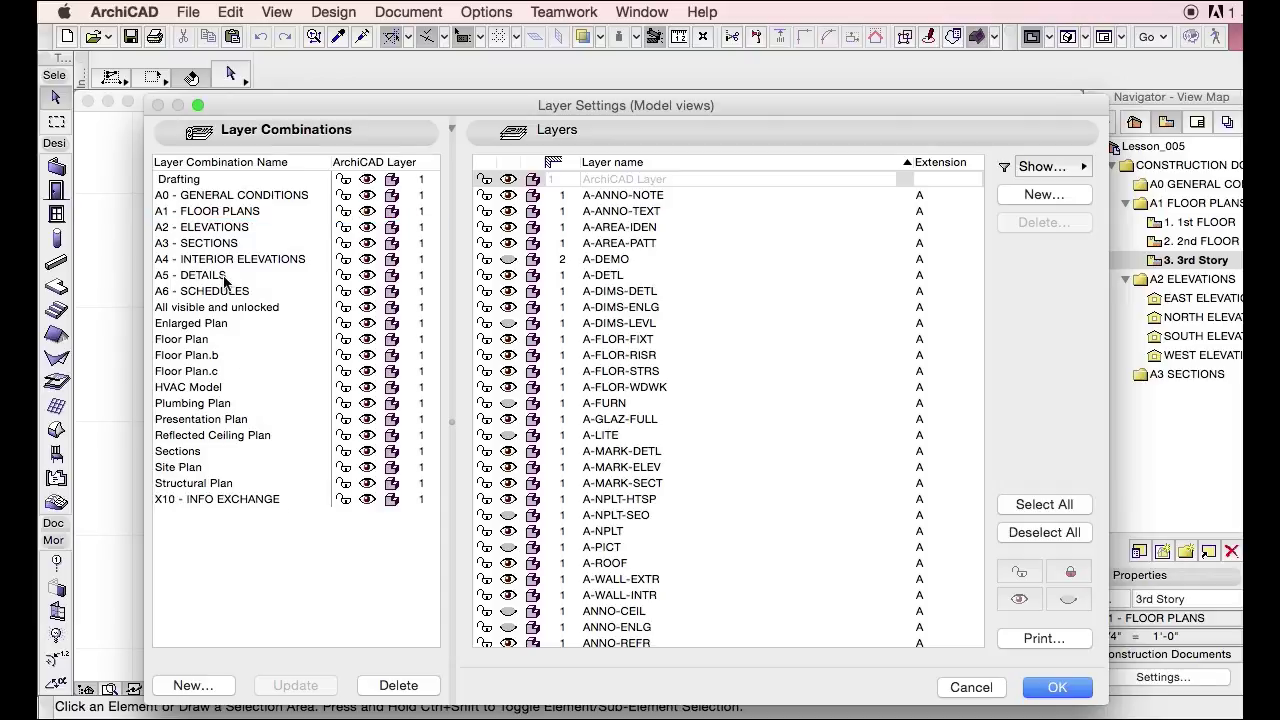
Prefix the Enlarged Plan combination name with 'A7 -'.
{"action": "left_click", "coordinate": [222, 308]}
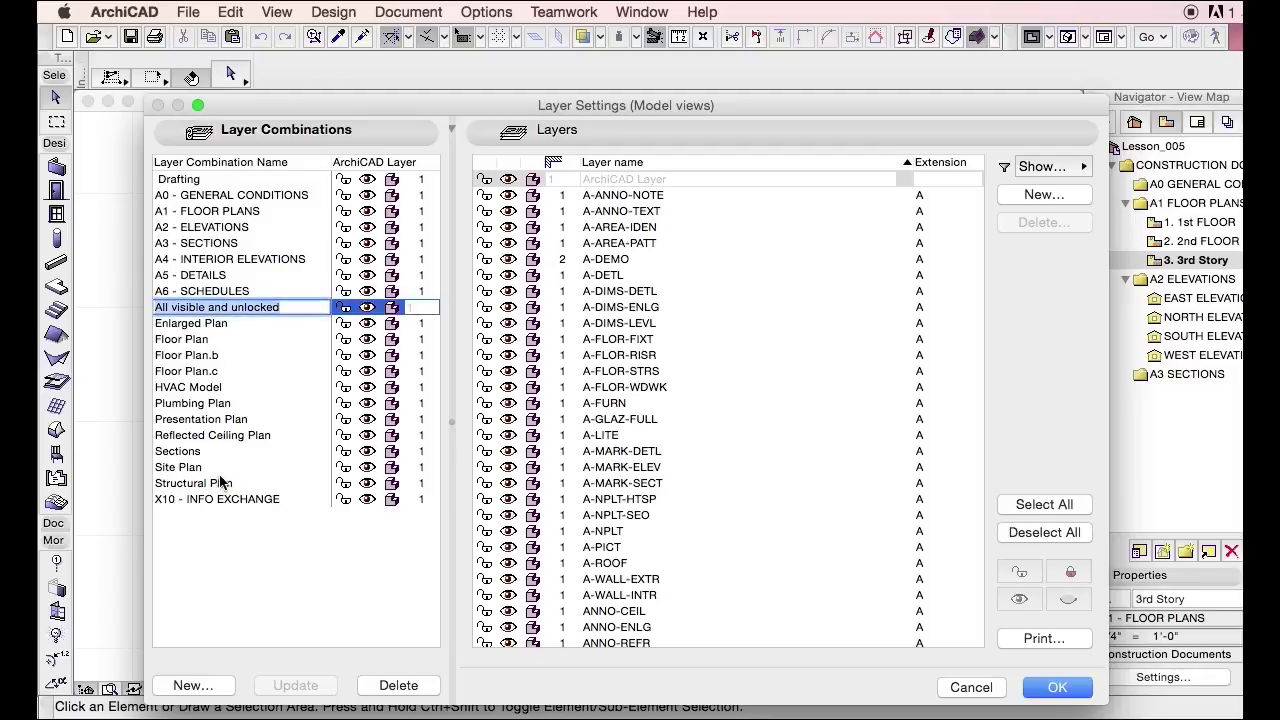
{"action": "left_click", "coordinate": [218, 483]}
{"action": "left_click", "coordinate": [276, 553]}
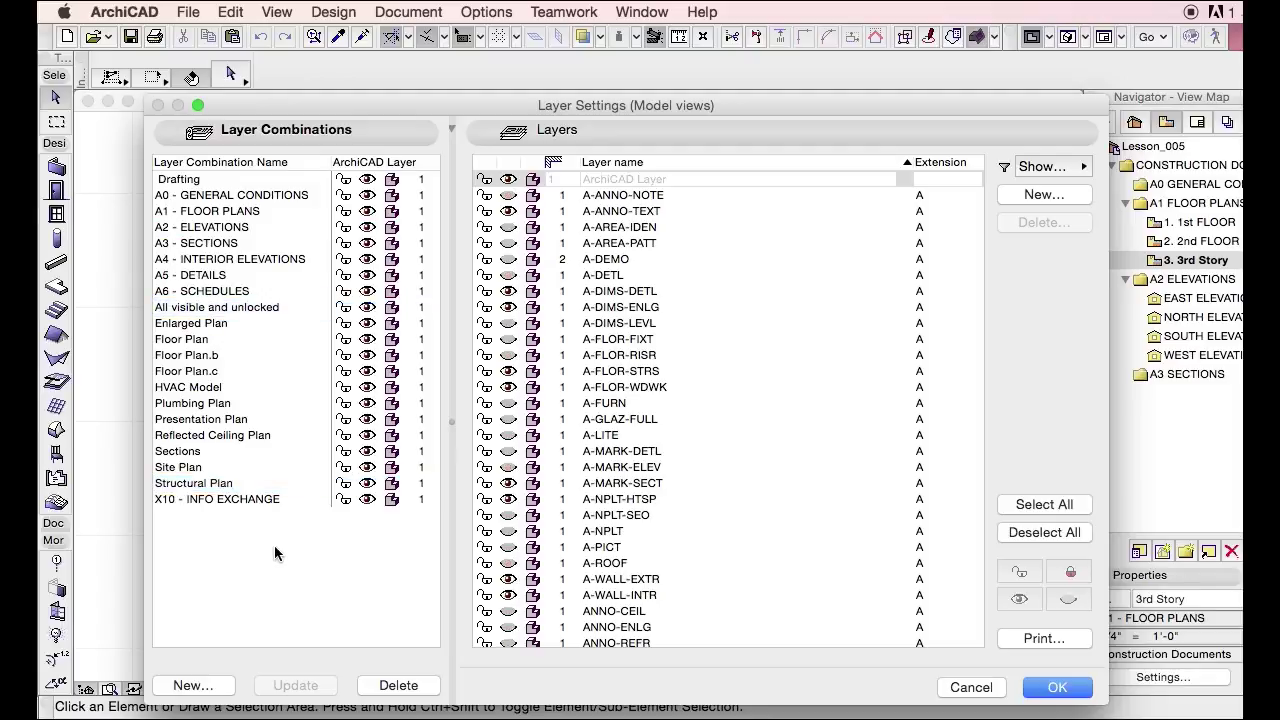
{"action": "left_click", "coordinate": [240, 306]}
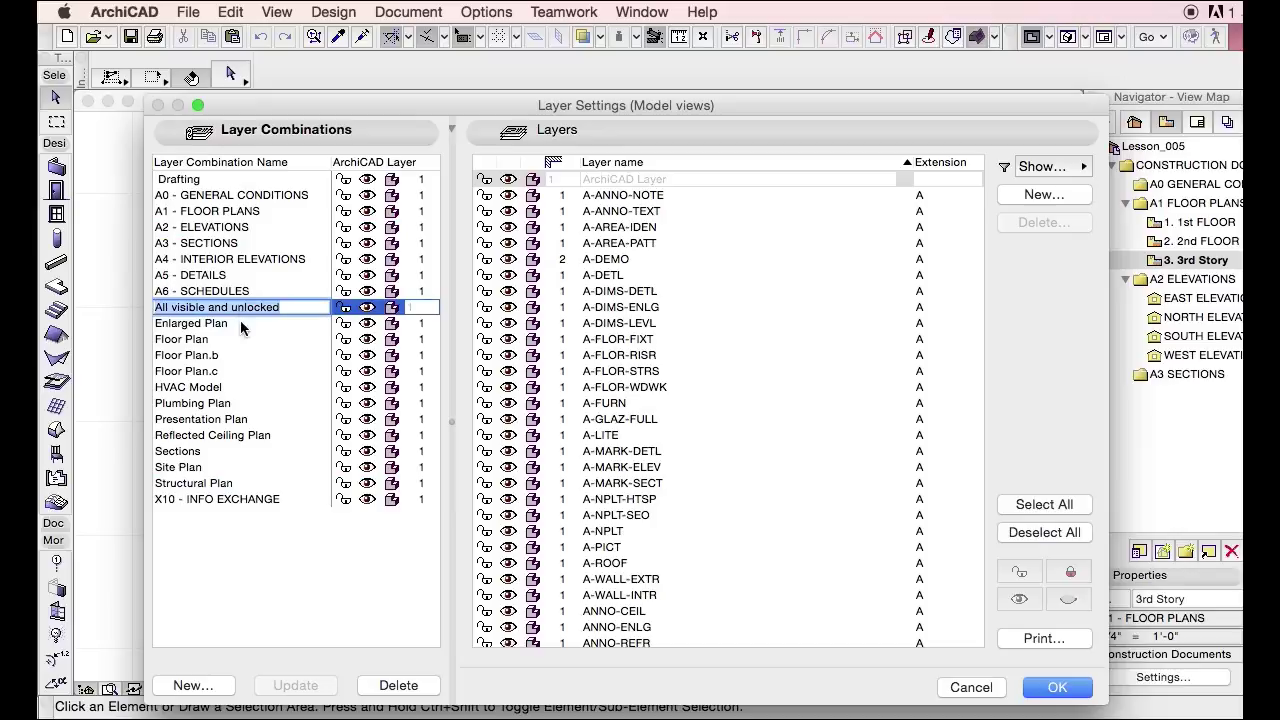
{"action": "left_click", "coordinate": [240, 323]}
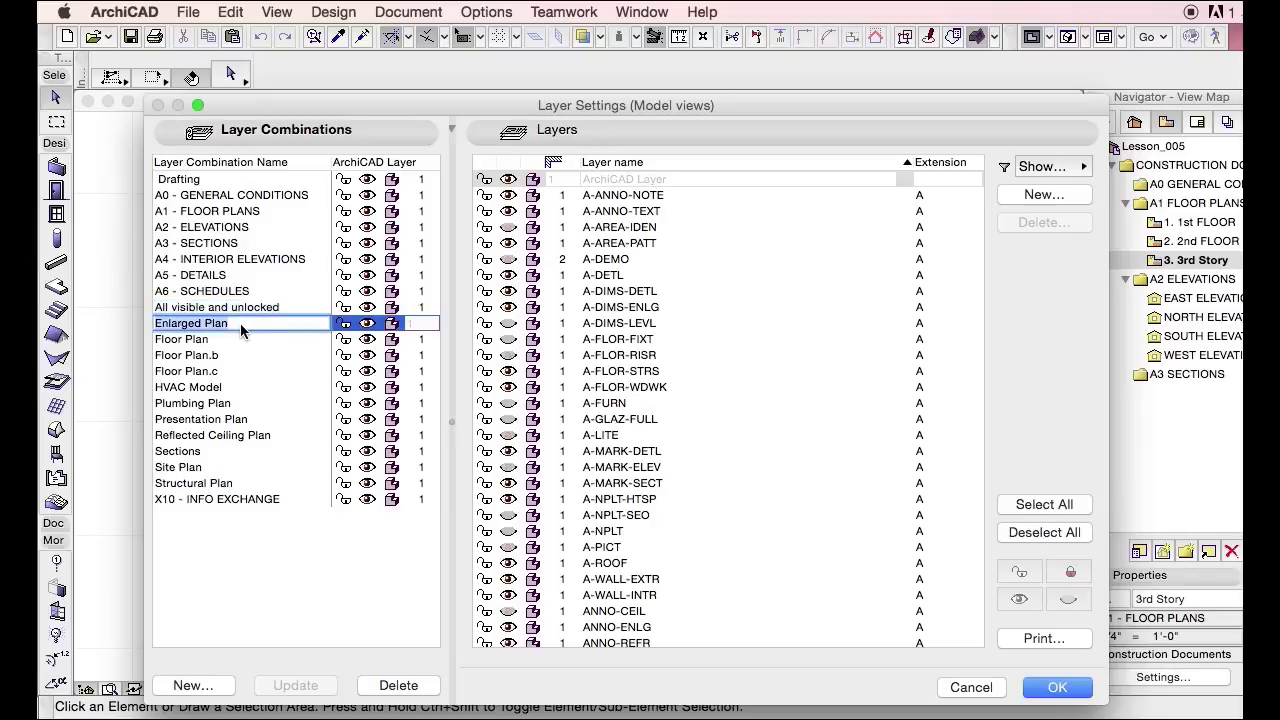
{"action": "left_click", "coordinate": [160, 323]}
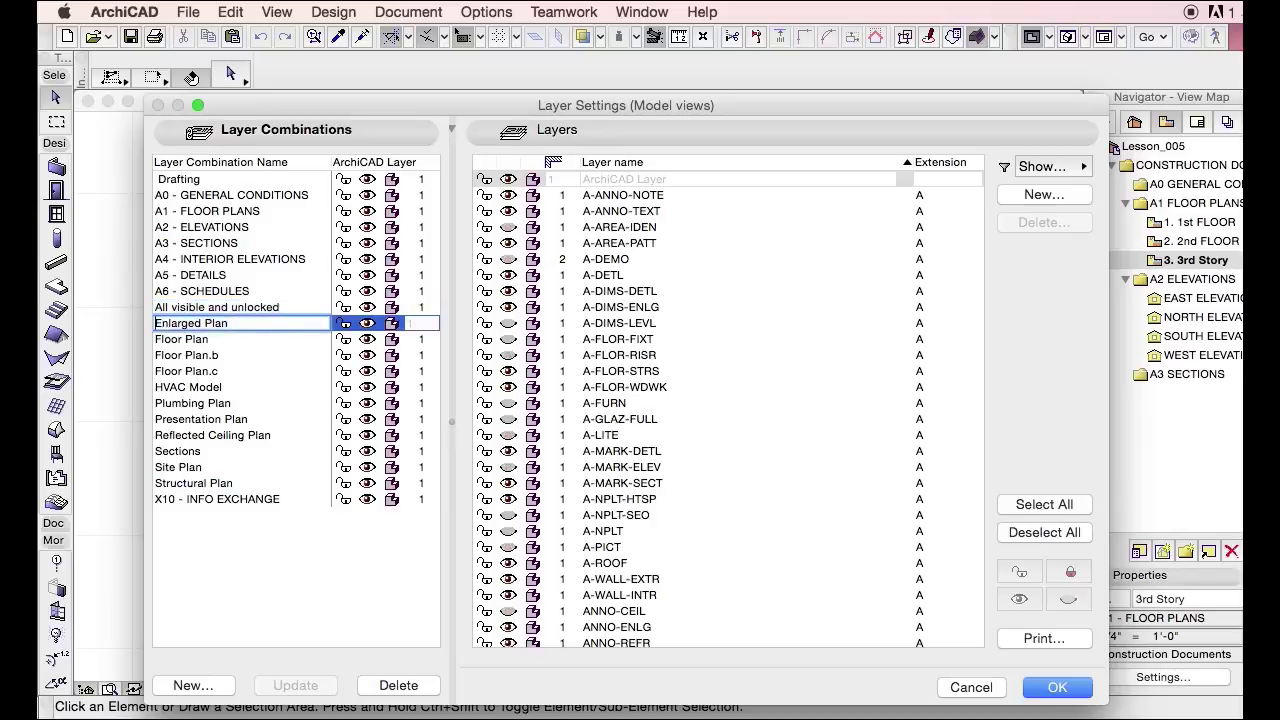
{"action": "type", "text": "A7 -"}
Confirm the A7 - Enlarged Plan rename and shrink the Organizer window.
{"action": "left_click", "coordinate": [173, 341]}
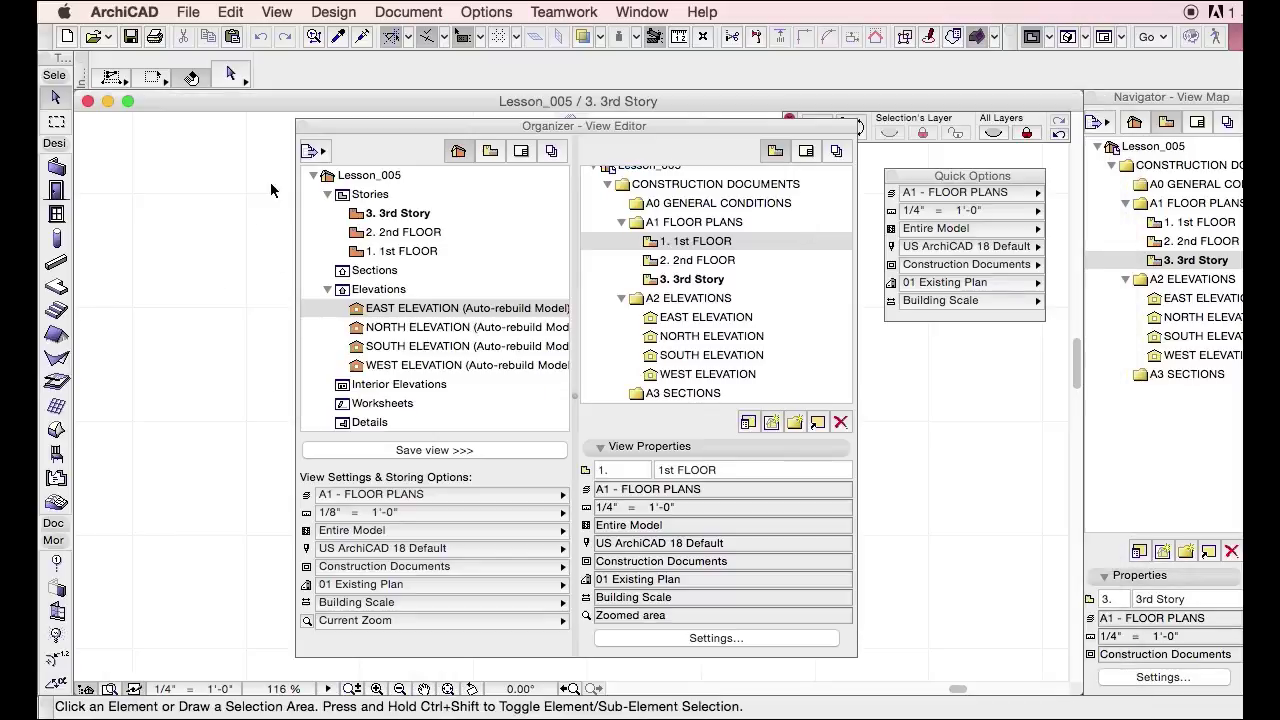
{"action": "left_click_drag", "start_coordinate": [296, 121], "coordinate": [458, 183]}
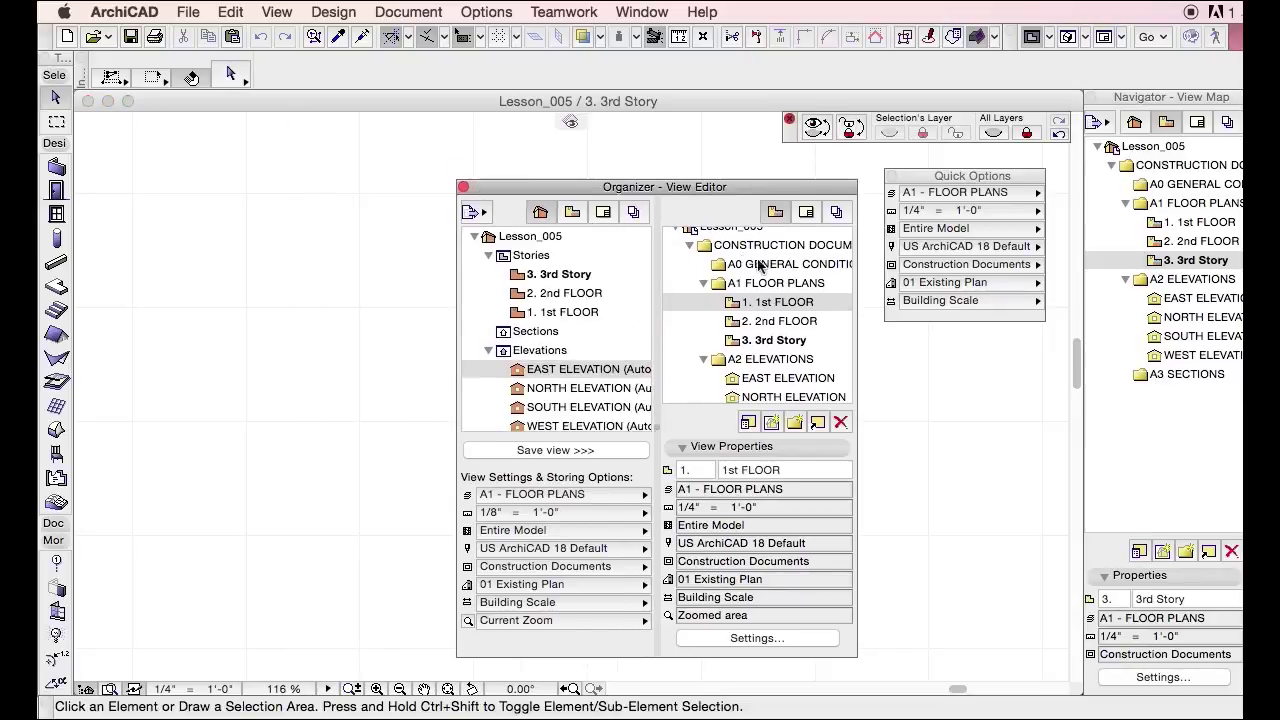
Draw a closed four-sided wall outline on the 3rd Story, showing the hidden wall layer.
{"action": "left_click", "coordinate": [463, 188]}
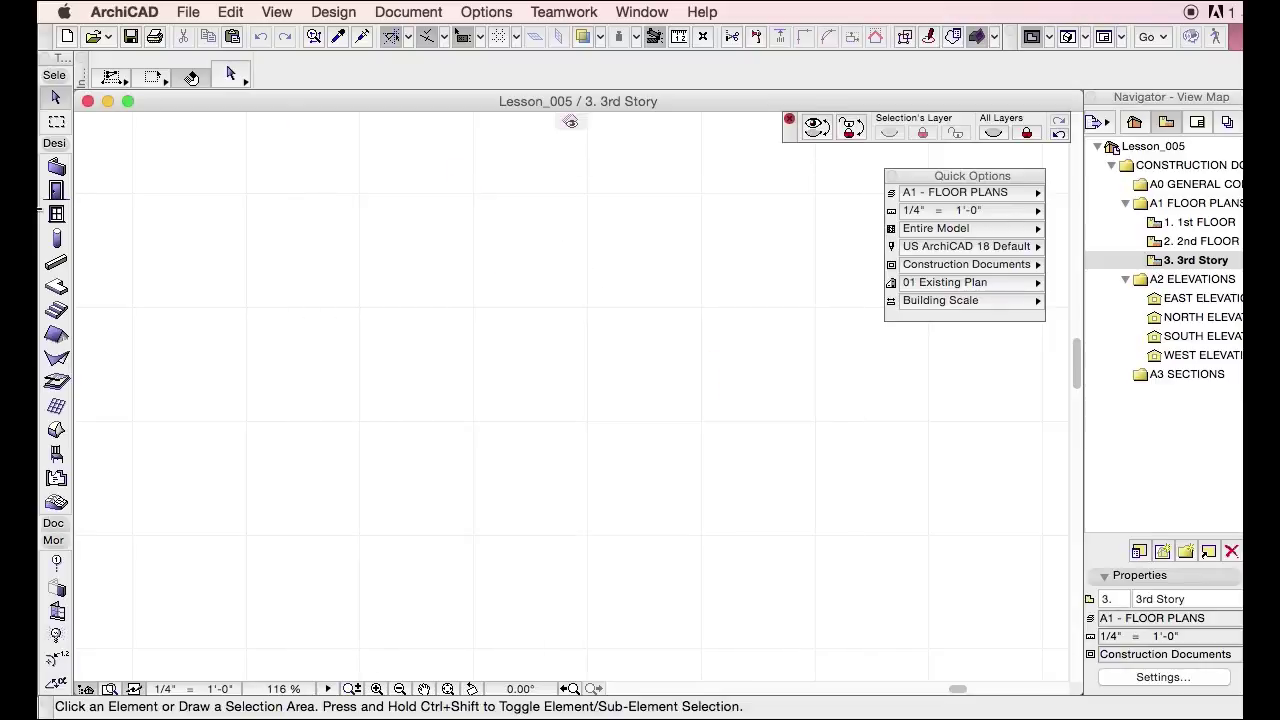
{"action": "left_click", "coordinate": [56, 238]}
{"action": "key", "text": "w"}
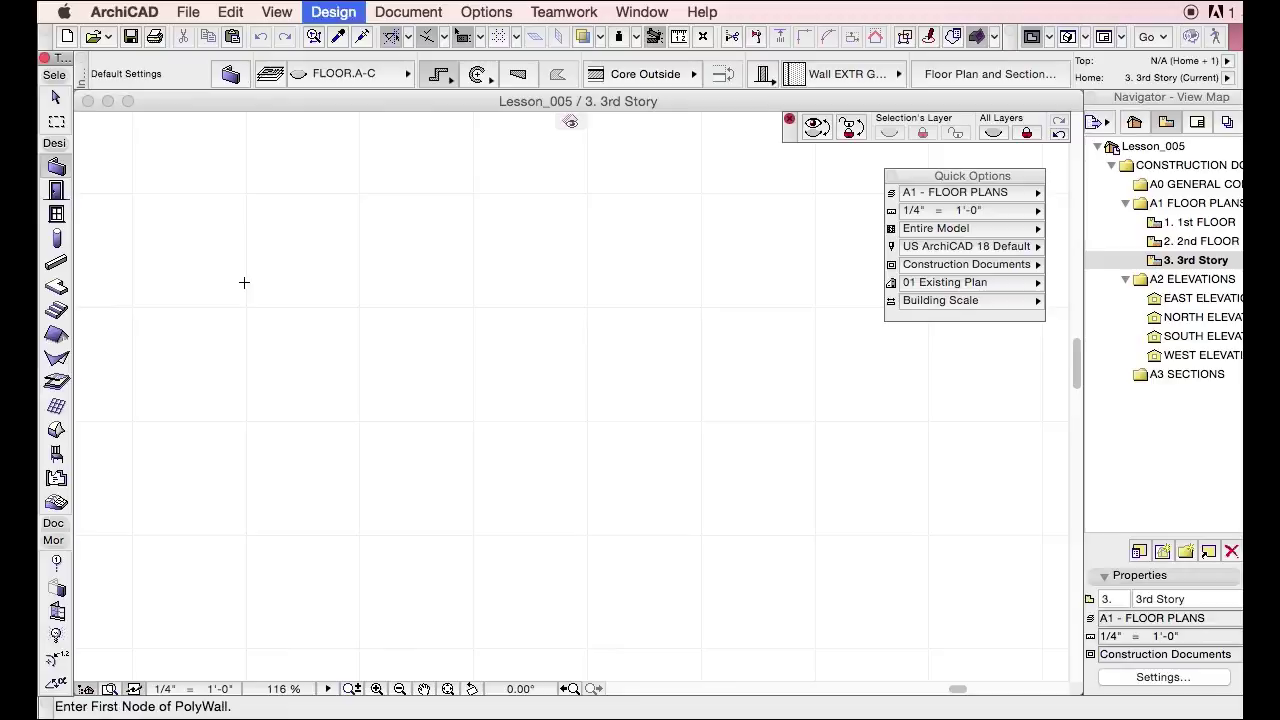
{"action": "left_click", "coordinate": [234, 357]}
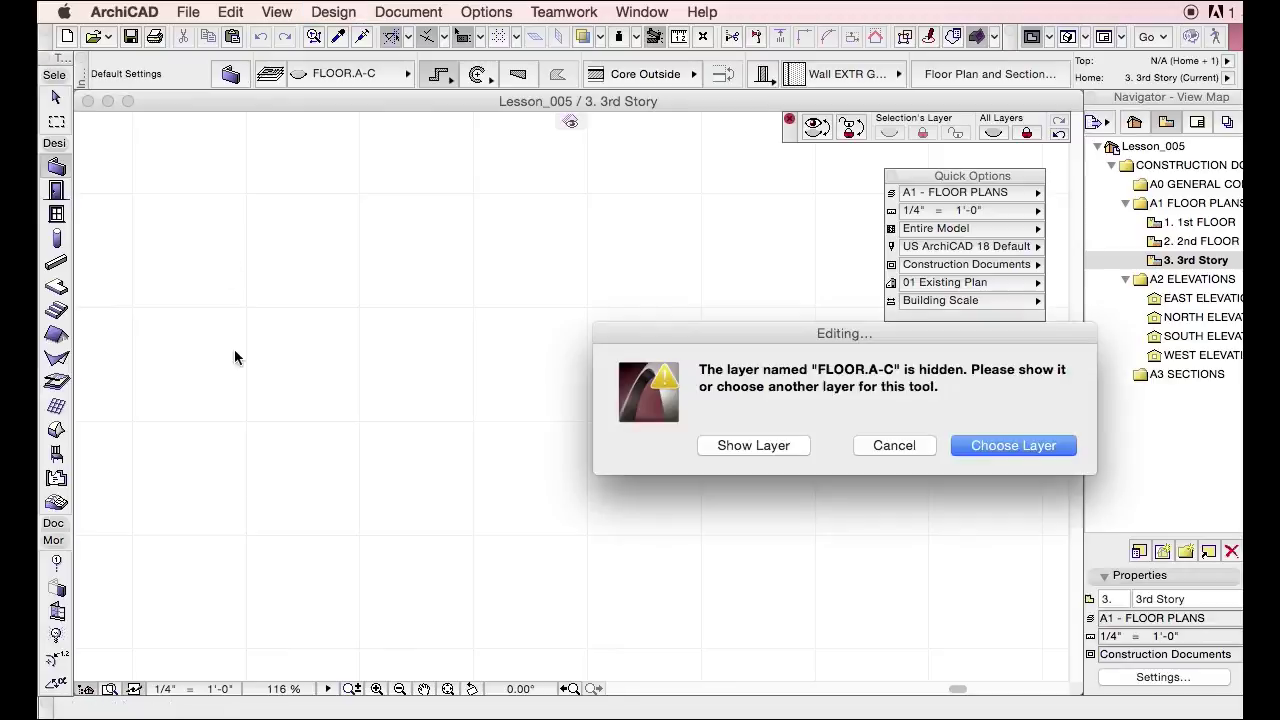
{"action": "left_click", "coordinate": [775, 446]}
{"action": "left_click", "coordinate": [252, 440]}
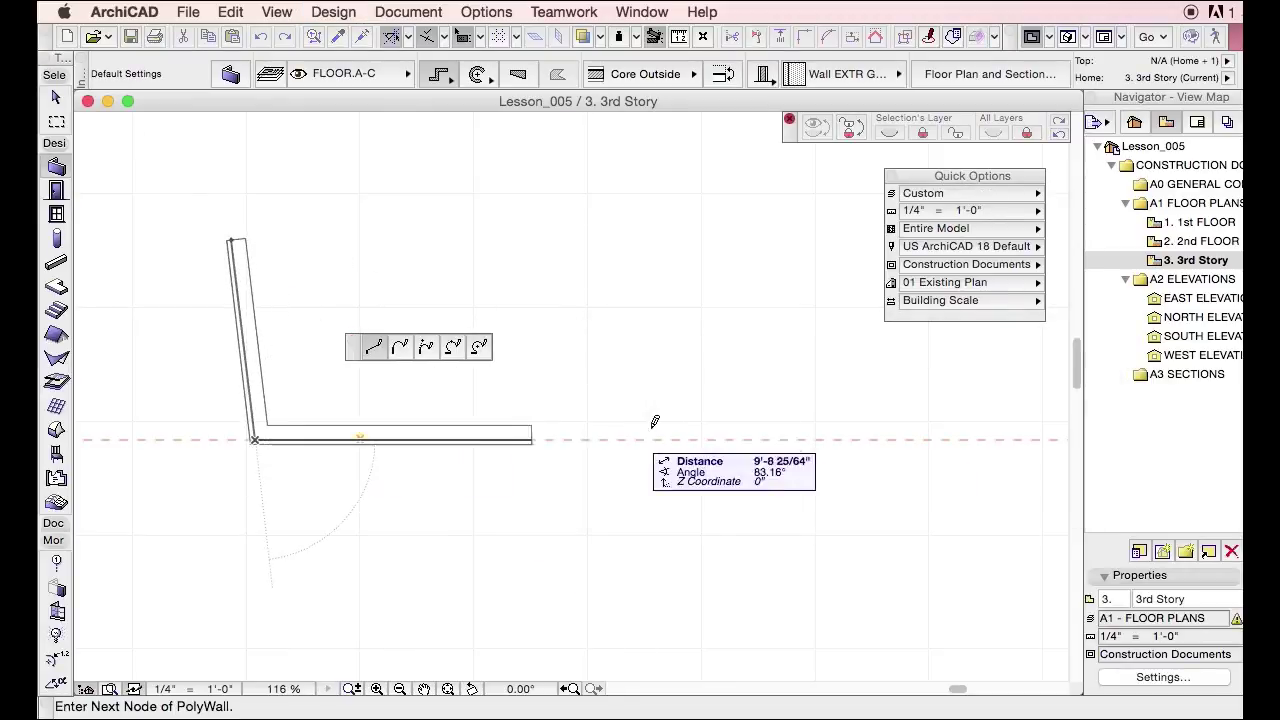
{"action": "left_click", "coordinate": [786, 440]}
{"action": "left_click", "coordinate": [743, 186]}
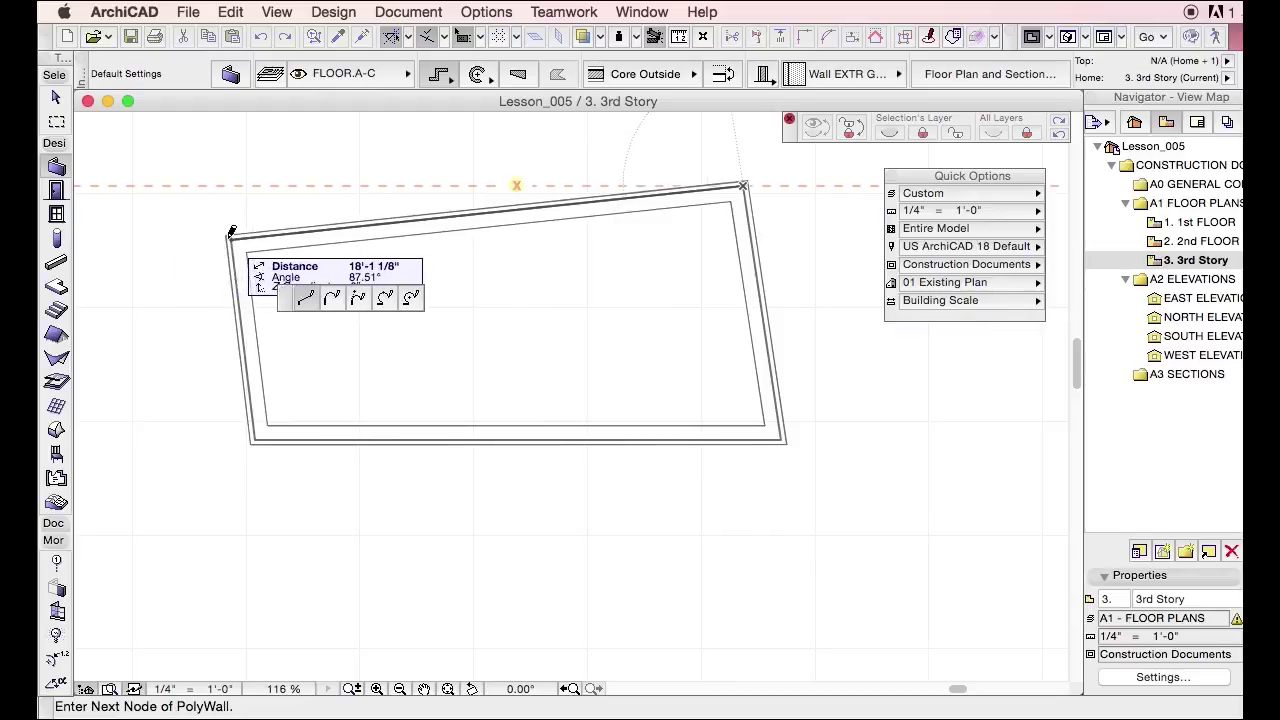
{"action": "left_click", "coordinate": [229, 239]}
Work with the stair, object and roof tools, then delete the roof over the walls.
{"action": "left_click", "coordinate": [58, 310]}
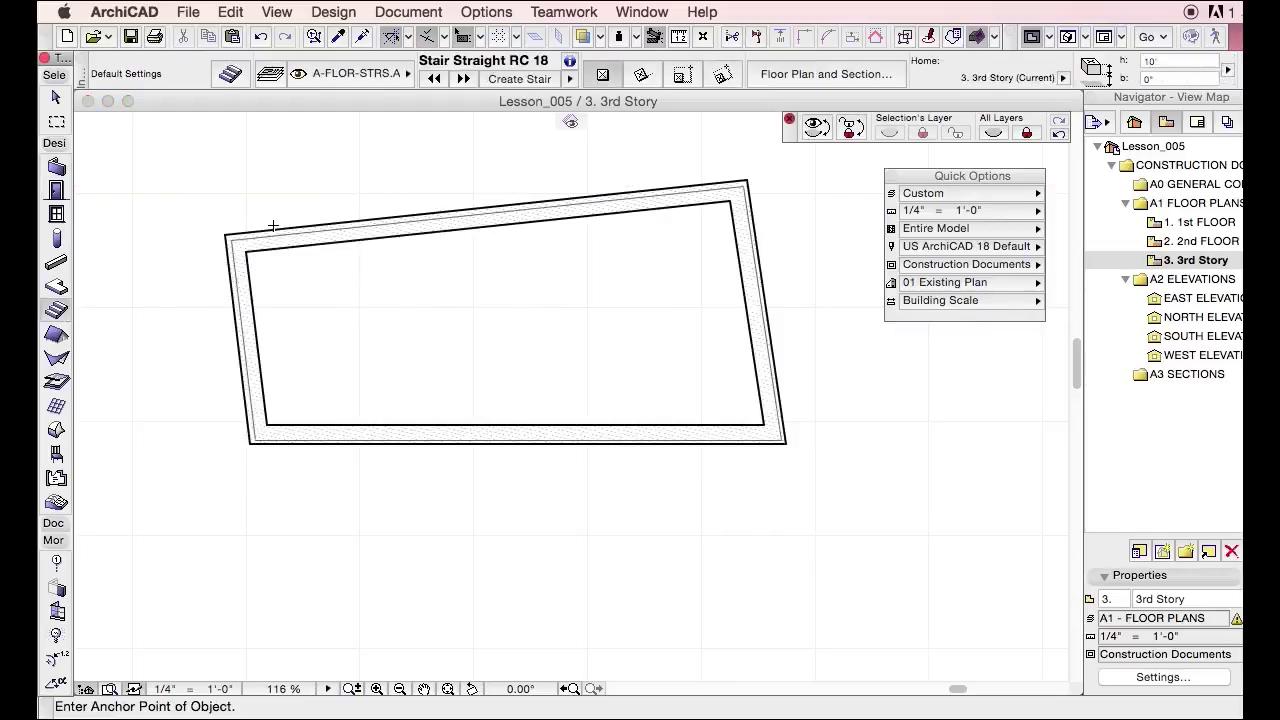
{"action": "scroll", "coordinate": [294, 340], "scroll_direction": "down", "scroll_amount": 3}
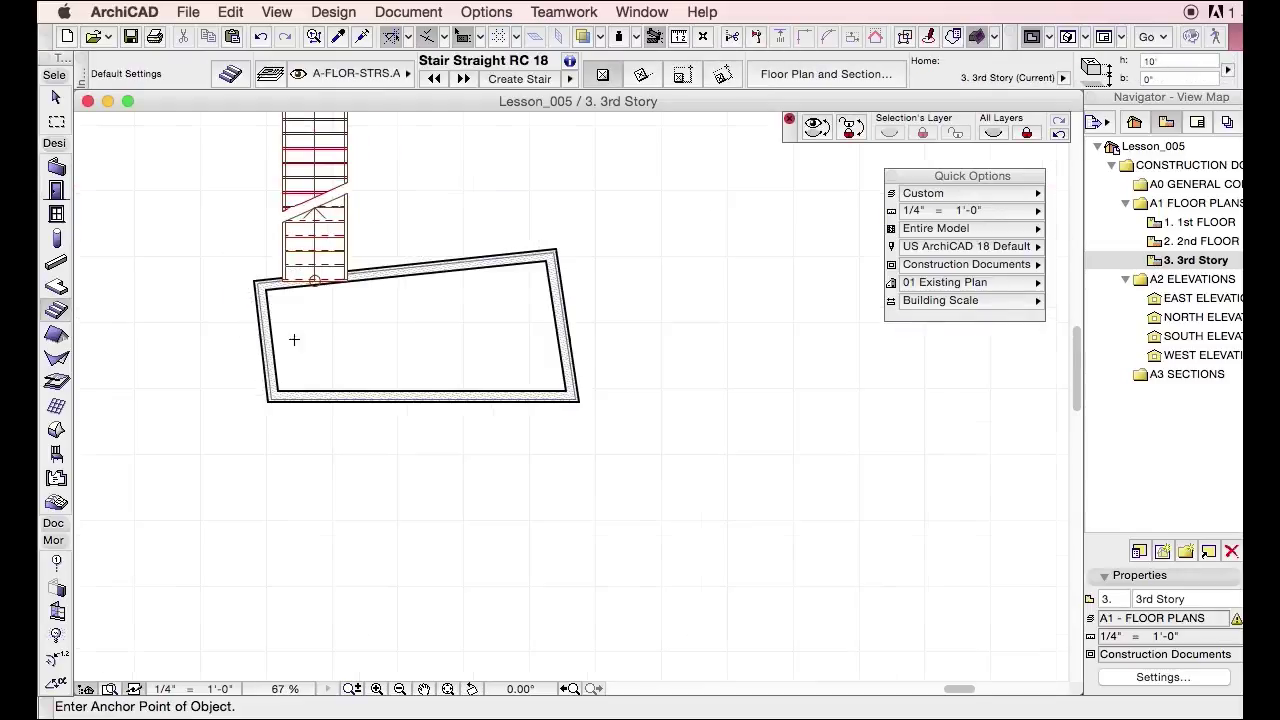
{"action": "left_click", "coordinate": [56, 454]}
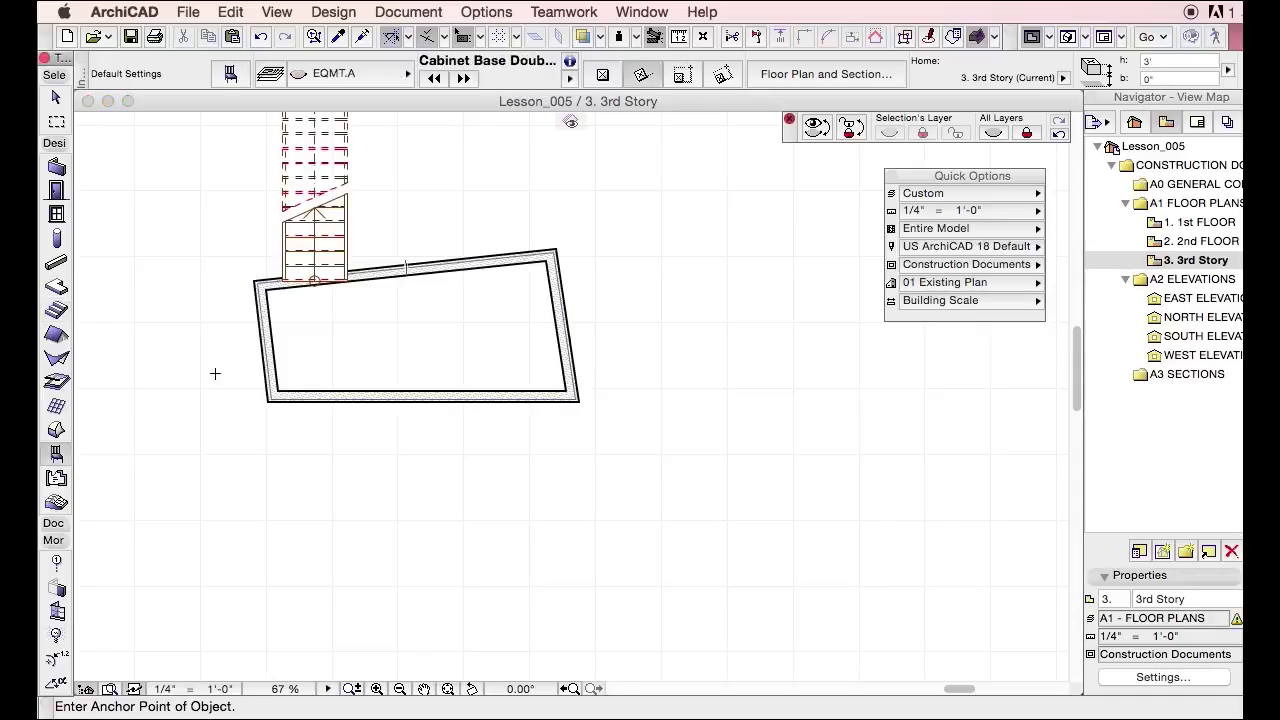
{"action": "left_click", "coordinate": [56, 335]}
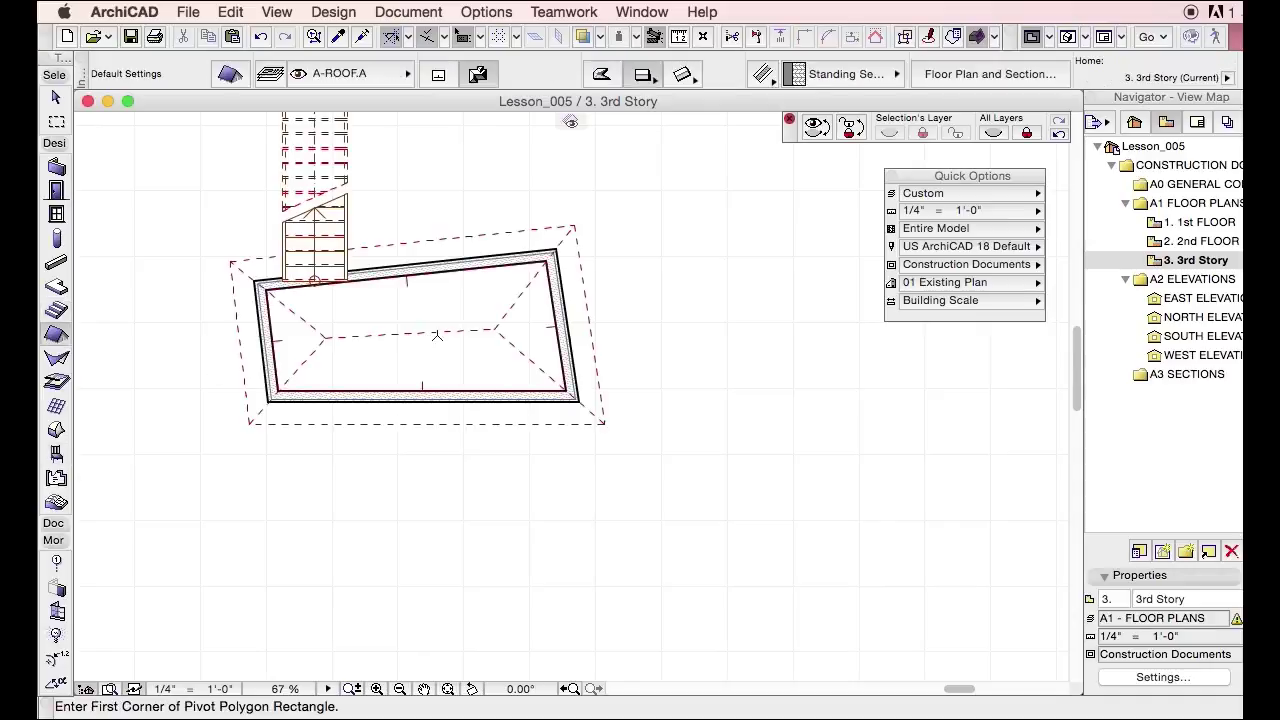
{"action": "scroll", "coordinate": [466, 317], "scroll_direction": "down", "scroll_amount": 3}
{"action": "key", "text": "Escape"}
{"action": "scroll", "coordinate": [450, 310], "scroll_direction": "up", "scroll_amount": 5}
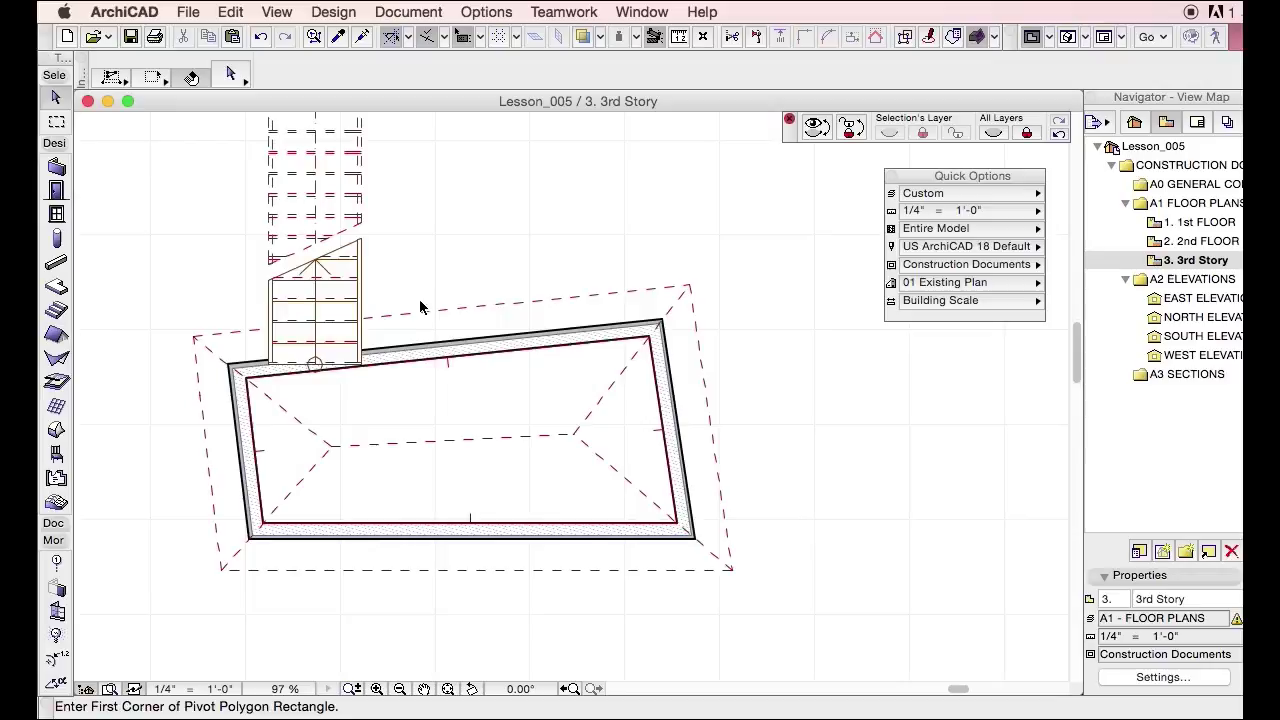
{"action": "left_click", "coordinate": [503, 309]}
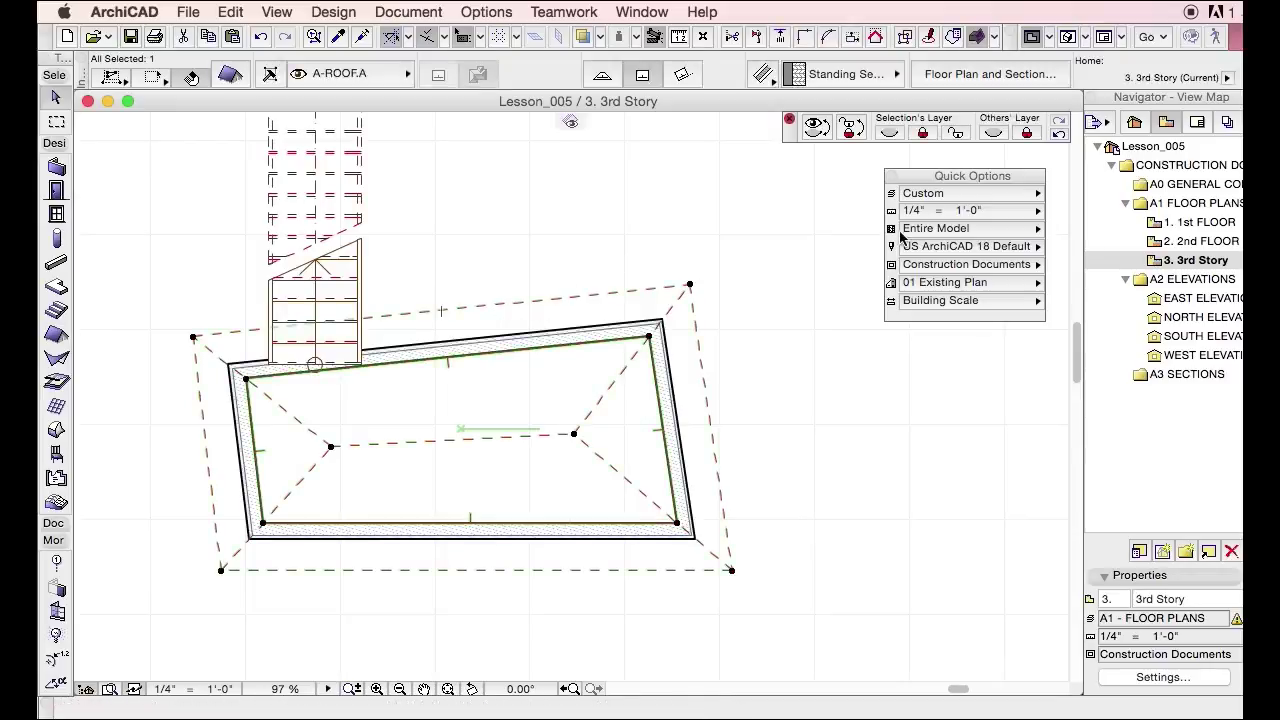
{"action": "key", "text": "Escape"}
Drag the stair onto the upper-left wall corner.
{"action": "left_click", "coordinate": [317, 366]}
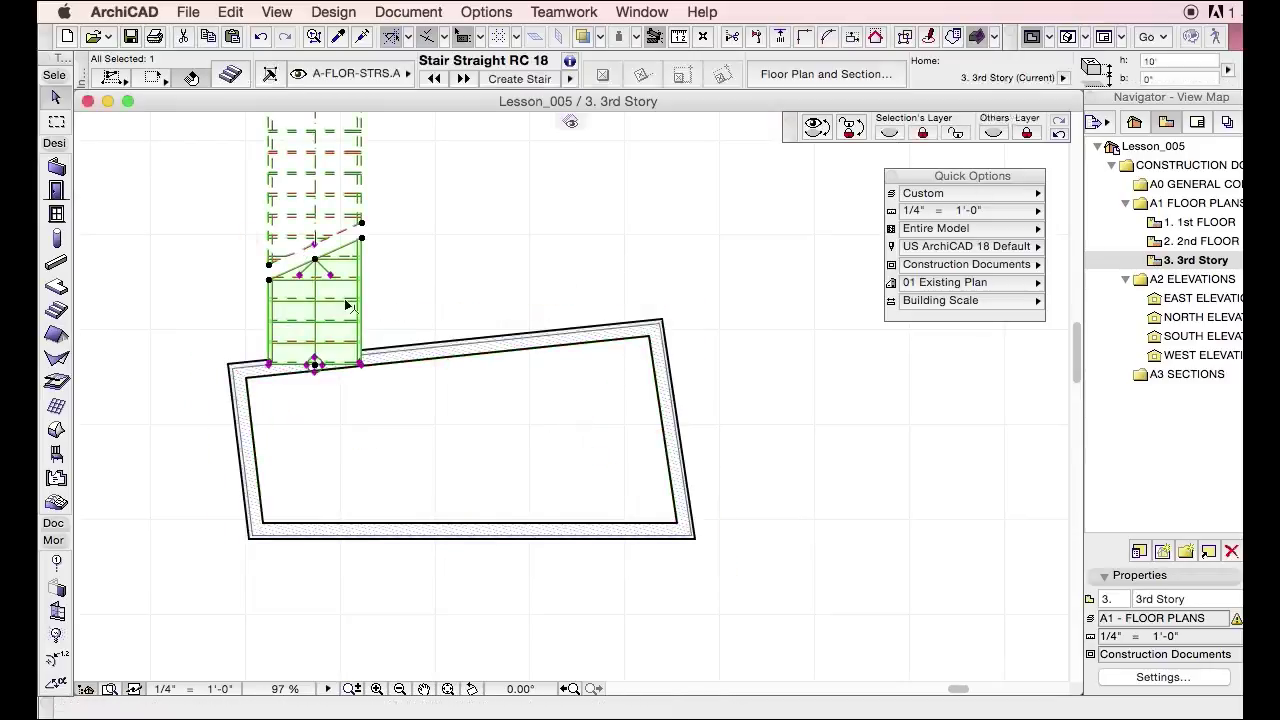
{"action": "key", "text": "super+d"}
{"action": "left_click", "coordinate": [314, 366]}
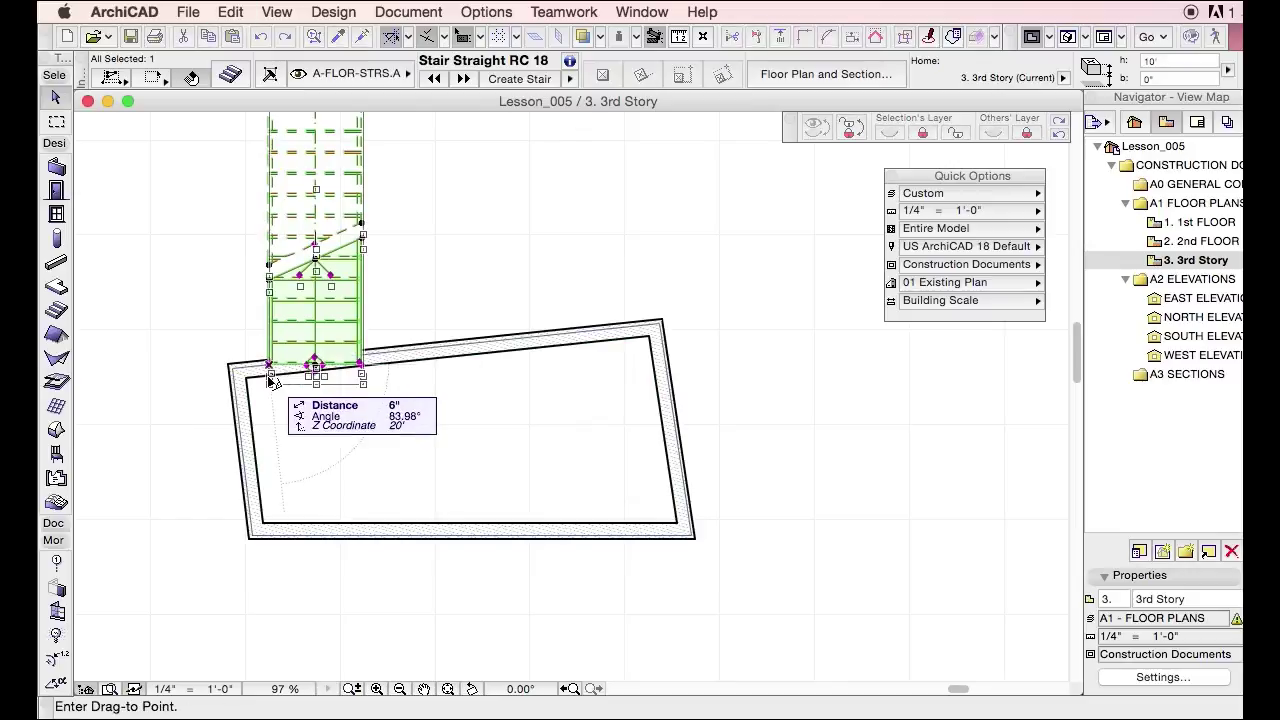
{"action": "left_click", "coordinate": [291, 381]}
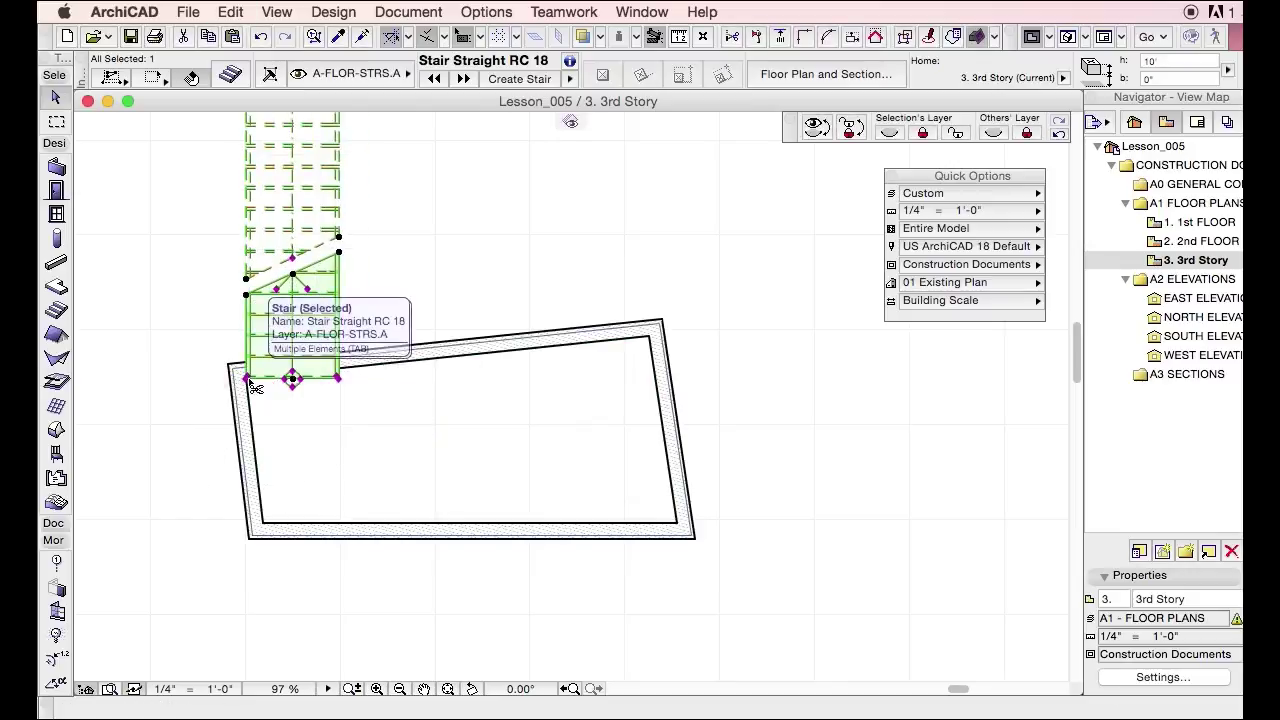
Rotate the stair about its corner to follow the slanted wall.
{"action": "key", "text": "super+e"}
{"action": "left_click", "coordinate": [246, 378]}
{"action": "left_click", "coordinate": [345, 373]}
{"action": "left_click", "coordinate": [369, 364]}
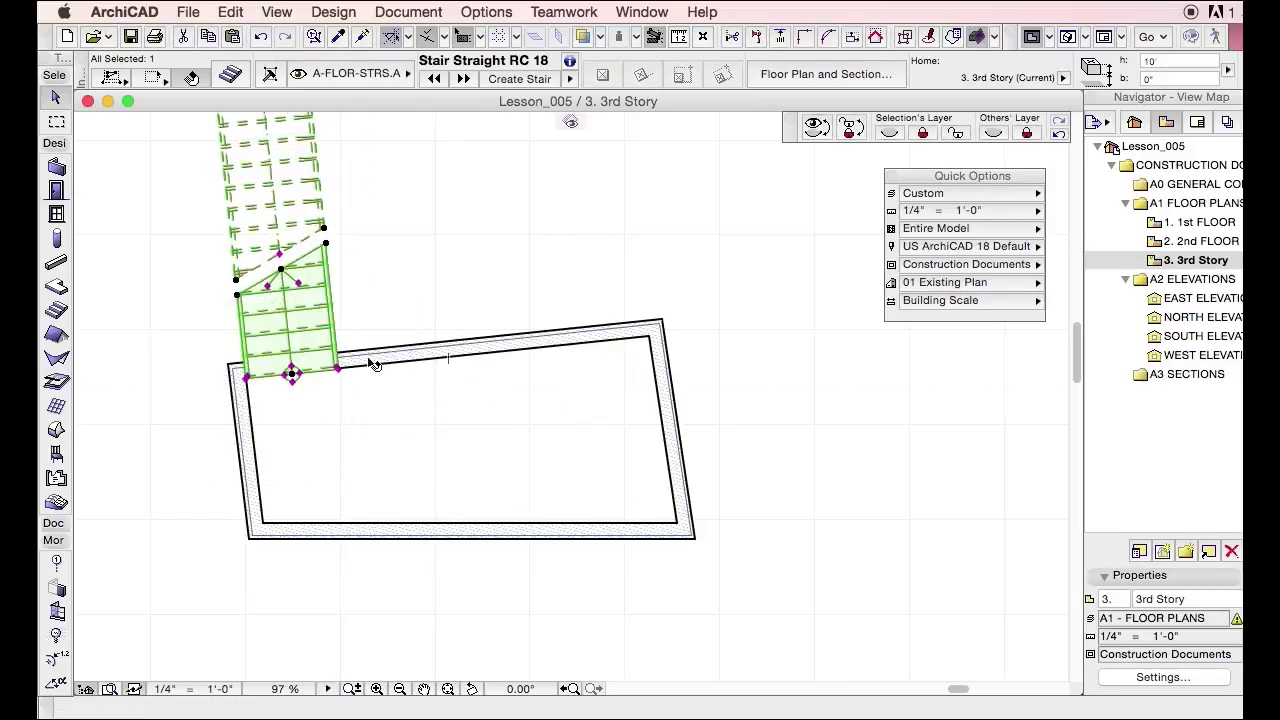
{"action": "key", "text": "Escape"}
{"action": "scroll", "coordinate": [411, 345], "scroll_direction": "down", "scroll_amount": 3}
{"action": "scroll", "coordinate": [440, 330], "scroll_direction": "down", "scroll_amount": 2}
{"action": "scroll", "coordinate": [349, 331], "scroll_direction": "up", "scroll_amount": 1}
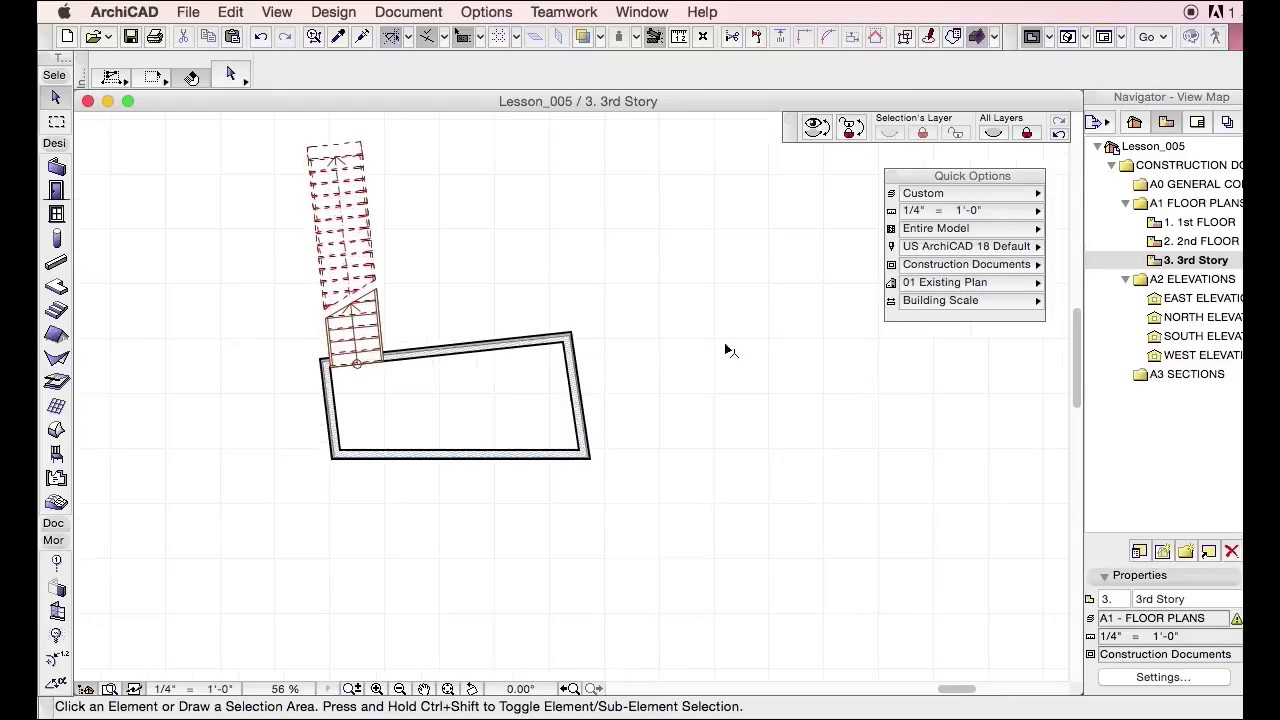
Check the layer combination list, then open Layer Settings for model views.
{"action": "left_click", "coordinate": [958, 191]}
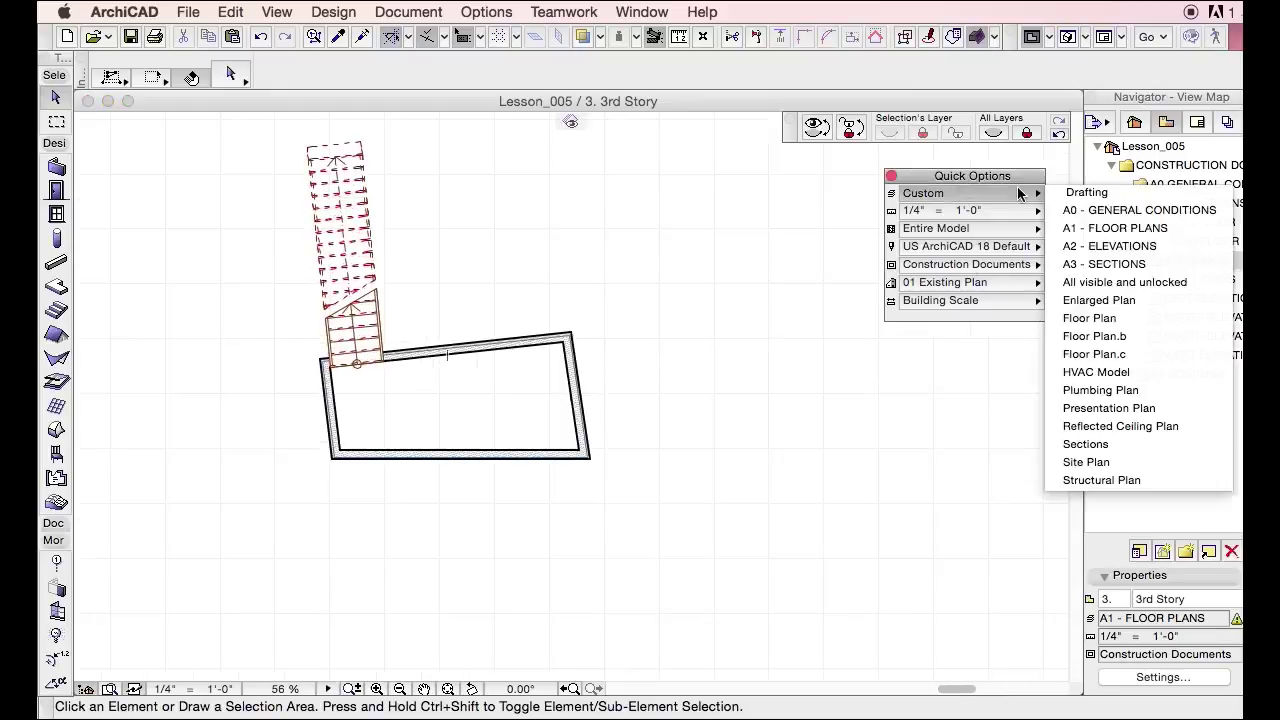
{"action": "key", "text": "Escape"}
{"action": "scroll", "coordinate": [300, 223], "scroll_direction": "up", "scroll_amount": 2}
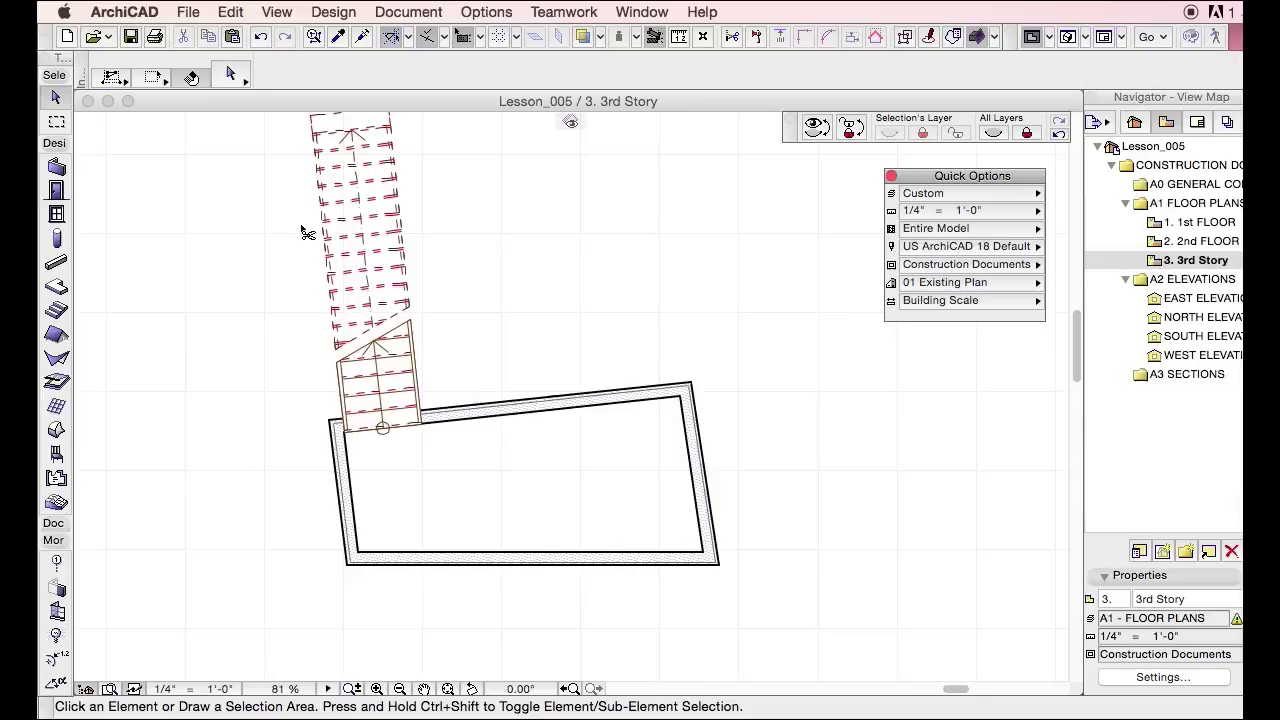
{"action": "key", "text": "super+l"}
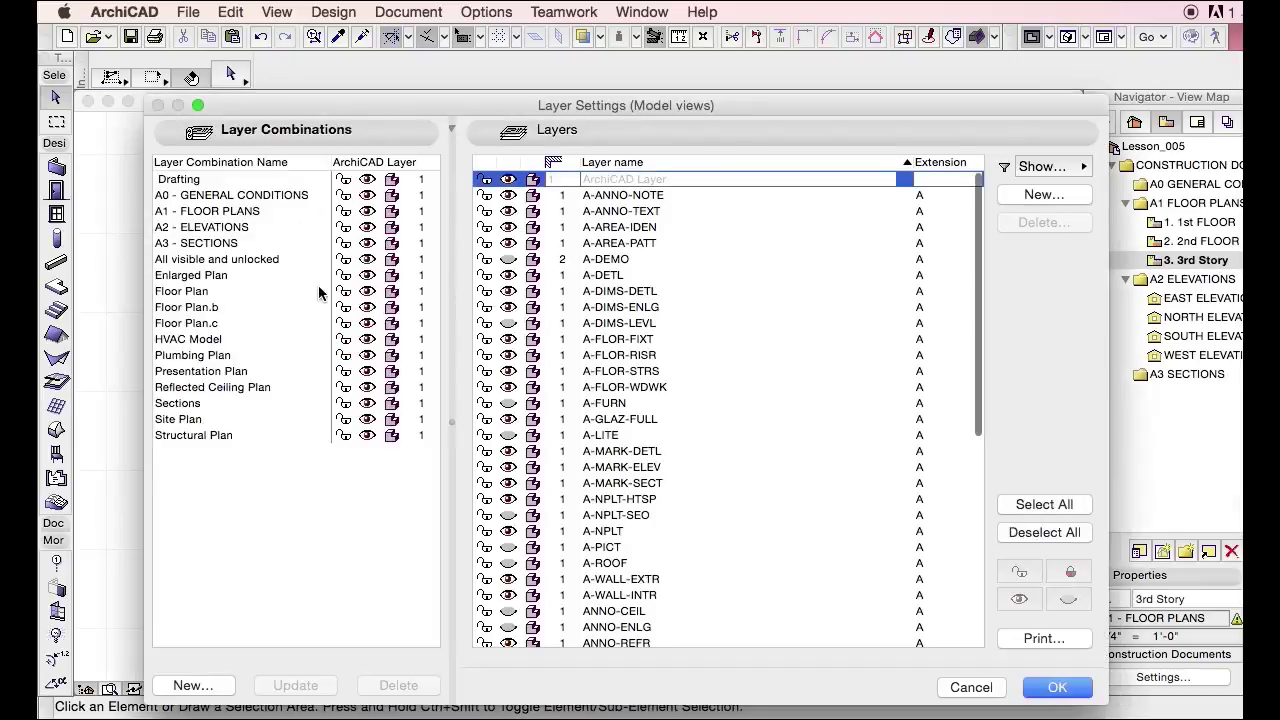
Apply the A1 - FLOOR PLANS layer combination to the 3rd Story plan.
{"action": "left_click", "coordinate": [245, 570]}
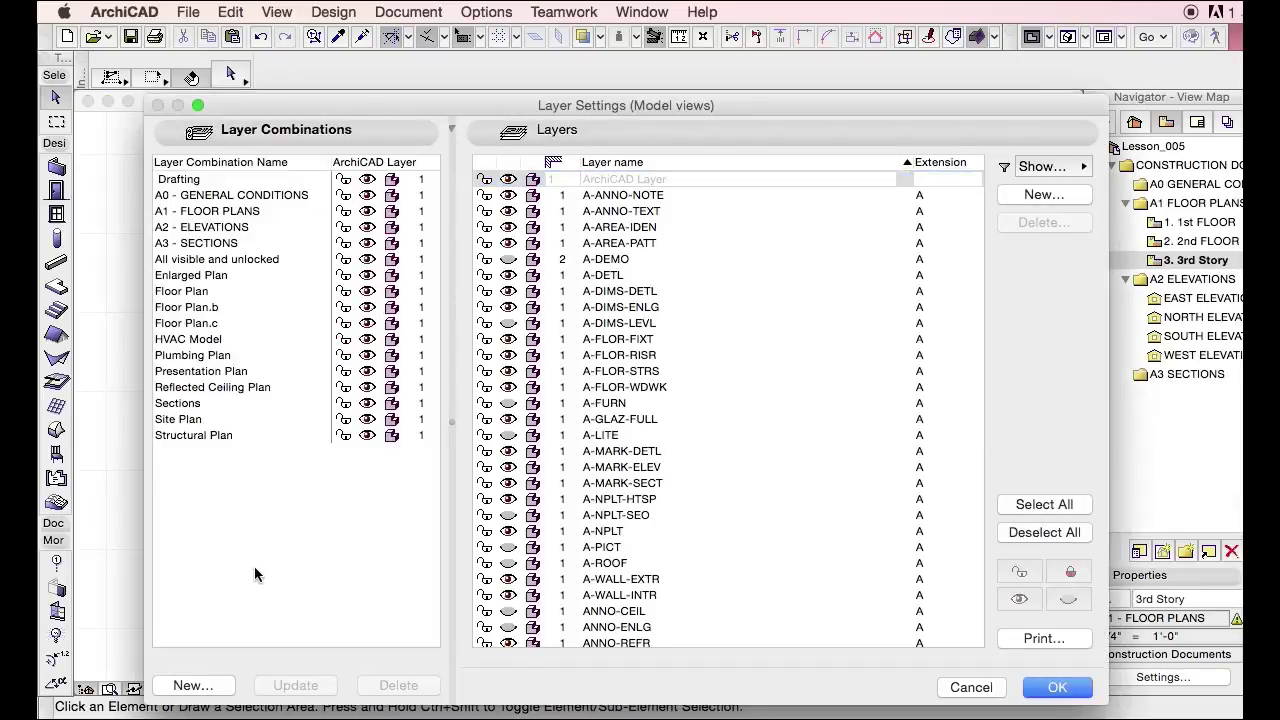
{"action": "left_click", "coordinate": [281, 217]}
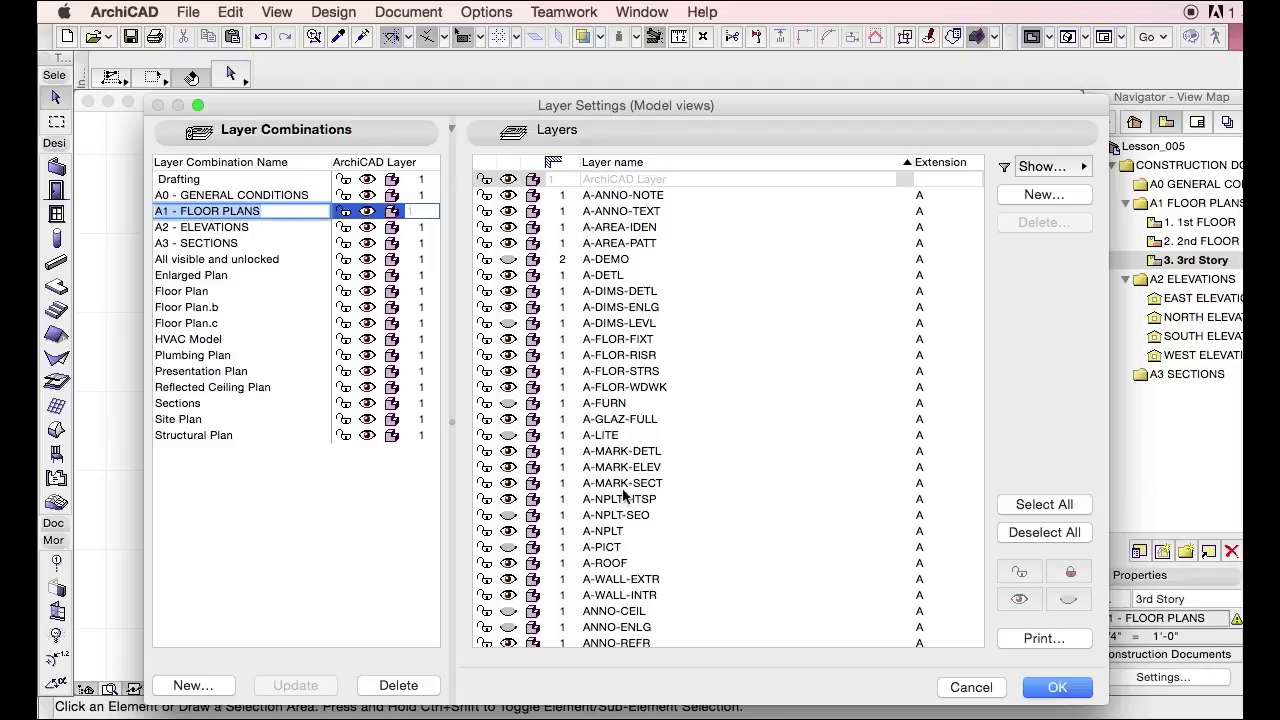
{"action": "left_click", "coordinate": [1057, 689]}
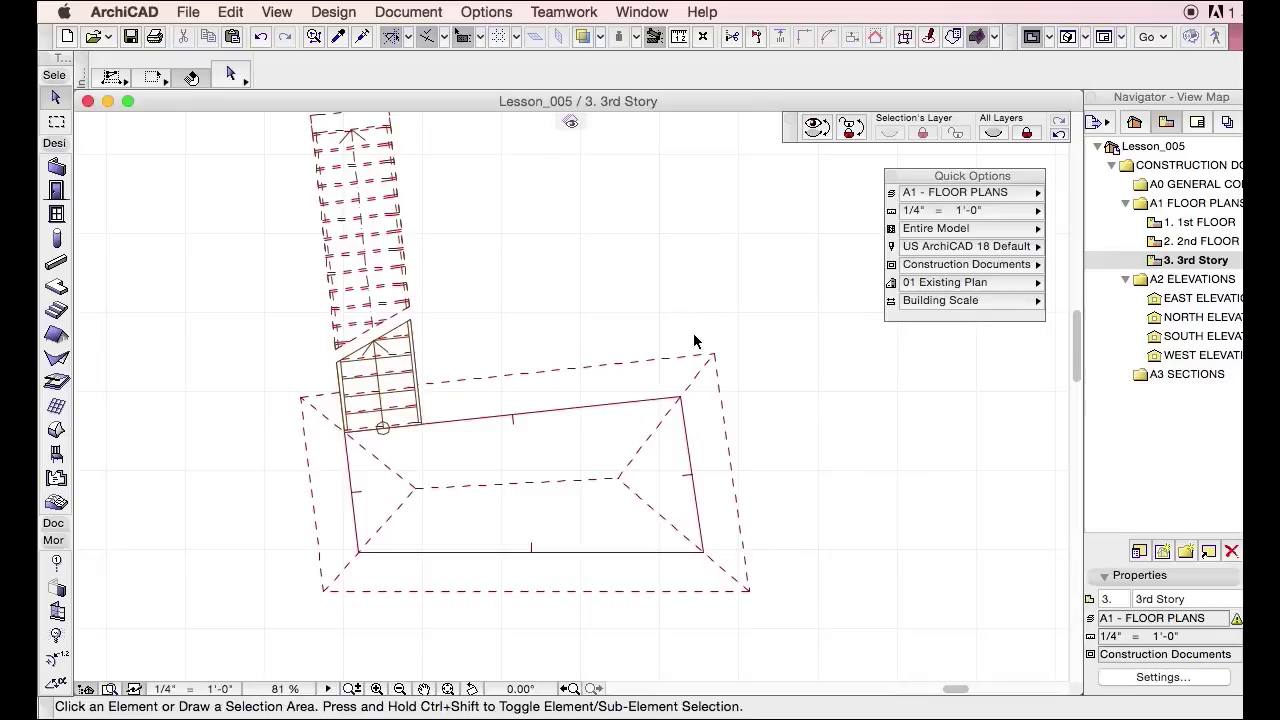
Toggle all layers off and on, hide the roof's layer, and reopen Layer Settings.
{"action": "left_click", "coordinate": [994, 135]}
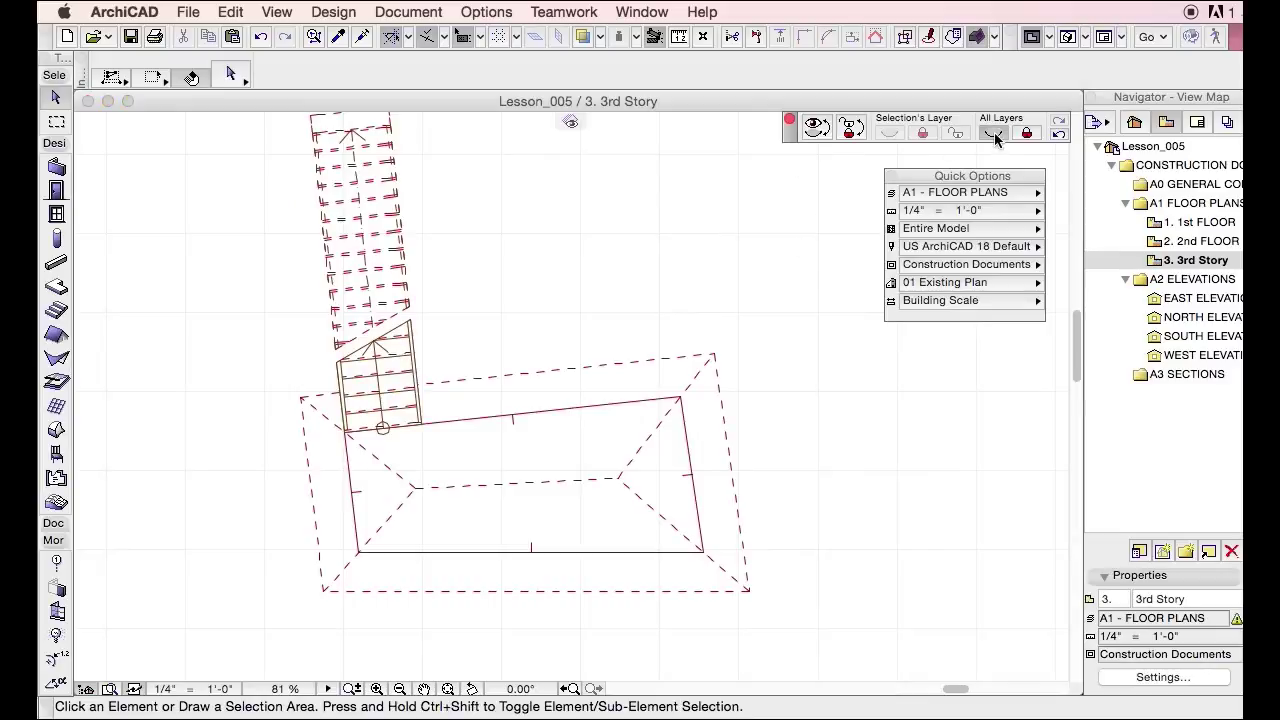
{"action": "left_click", "coordinate": [816, 127]}
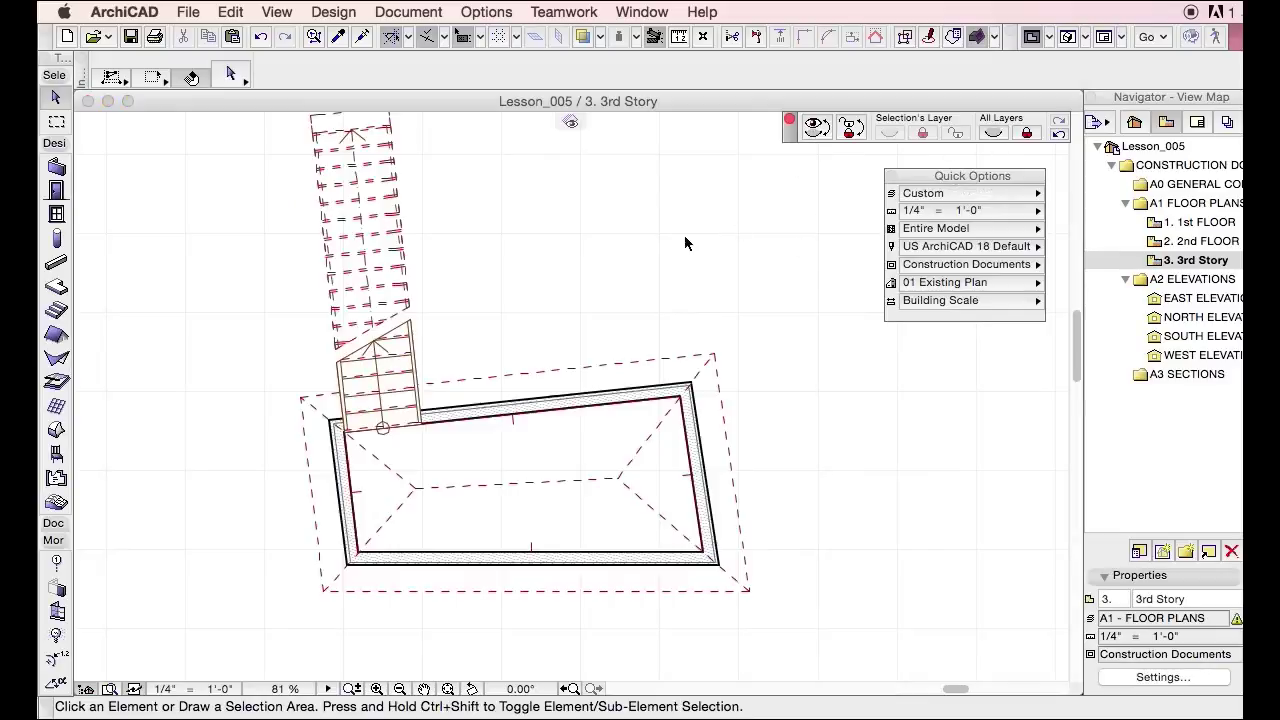
{"action": "left_click", "coordinate": [682, 380]}
{"action": "left_click", "coordinate": [892, 134]}
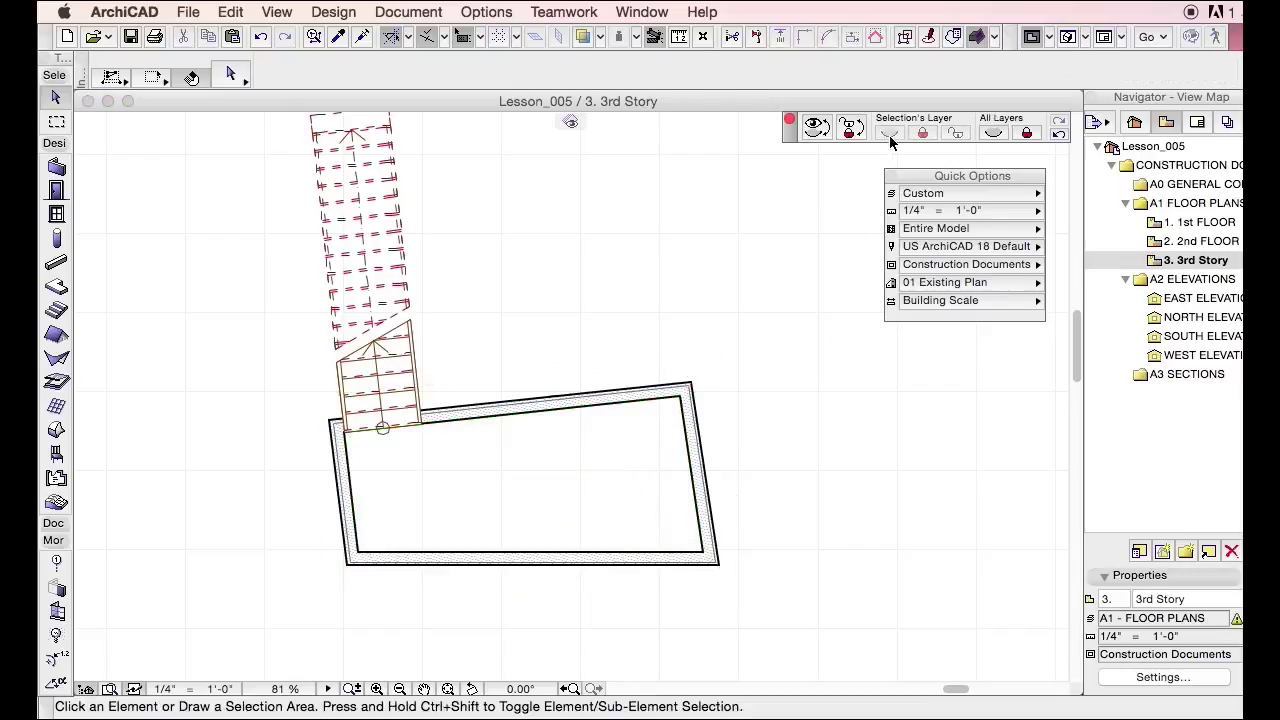
{"action": "key", "text": "super+l"}
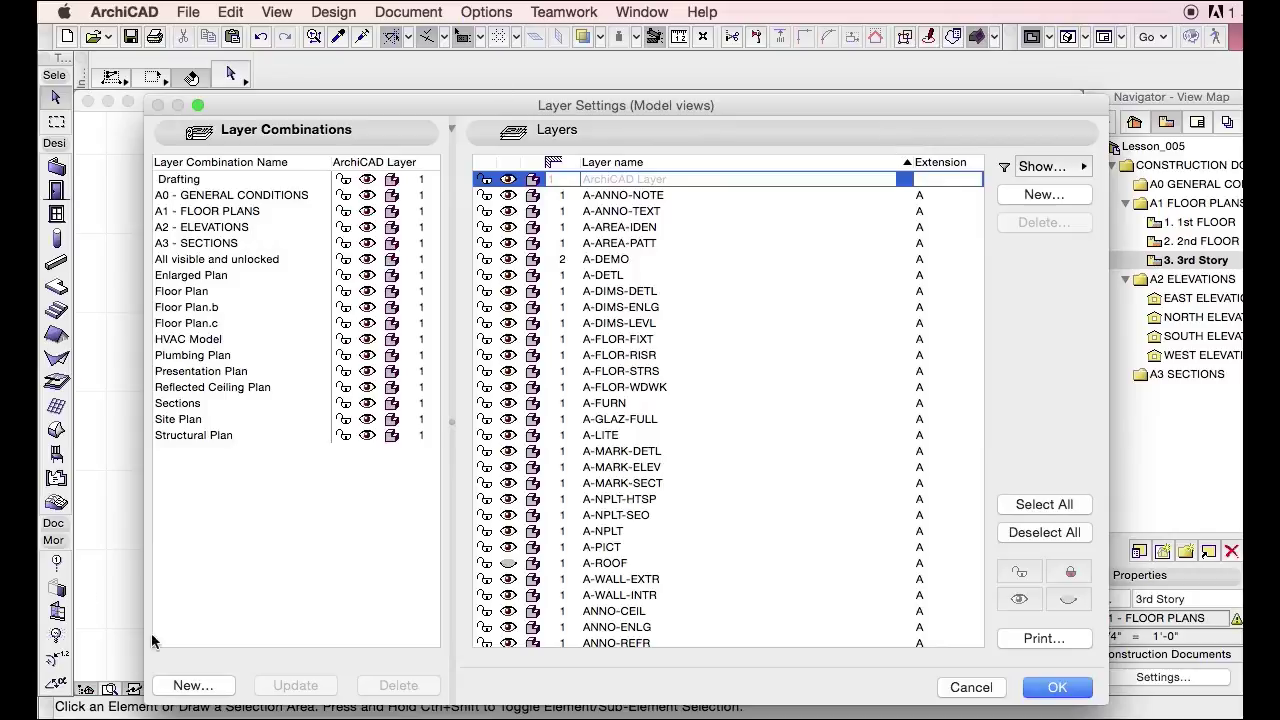
Save the roofless state as a new combination, delete the old A1 - FLOOR PLANS, rename the new one.
{"action": "left_click", "coordinate": [192, 687]}
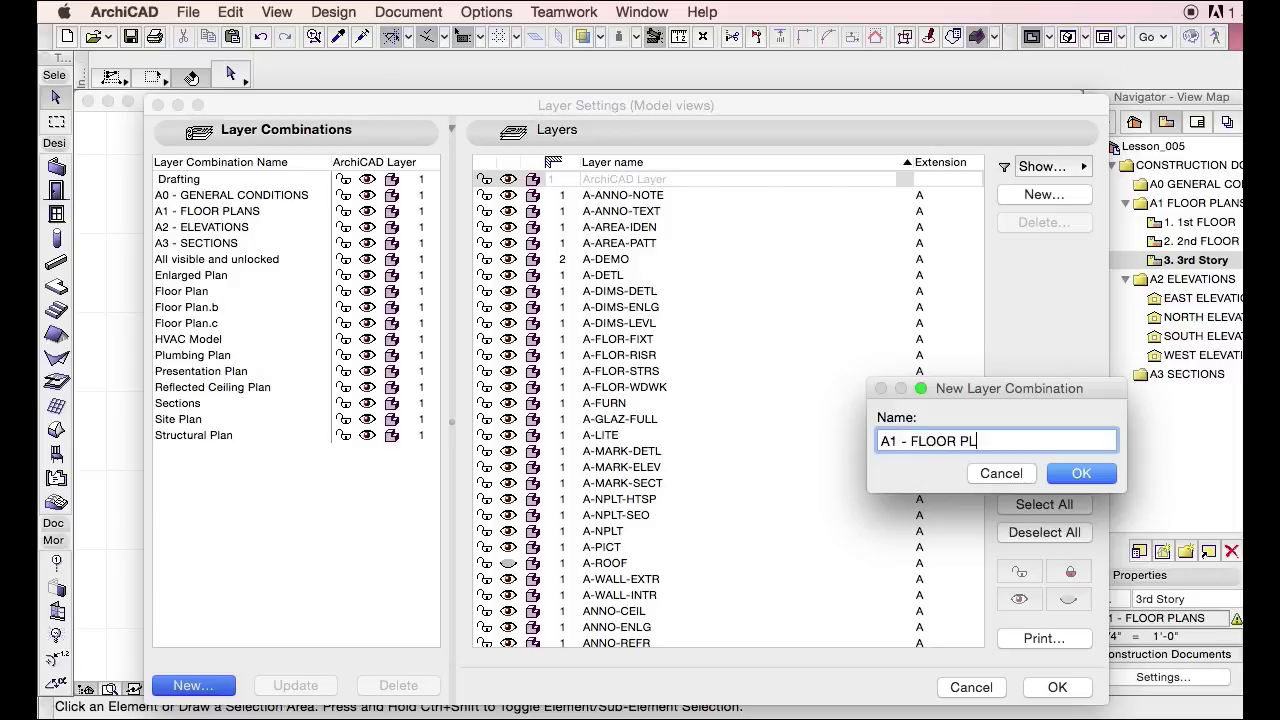
{"action": "type", "text": "ANS.B"}
{"action": "key", "text": "Return"}
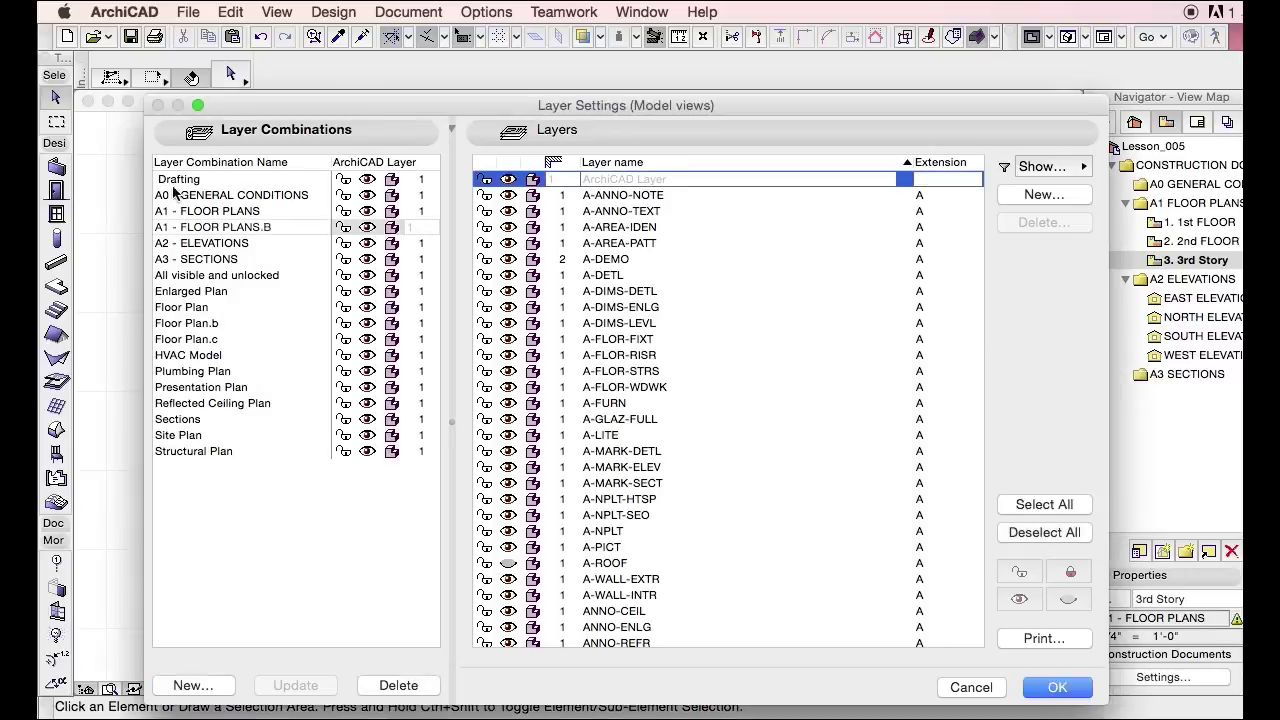
{"action": "left_click", "coordinate": [224, 212]}
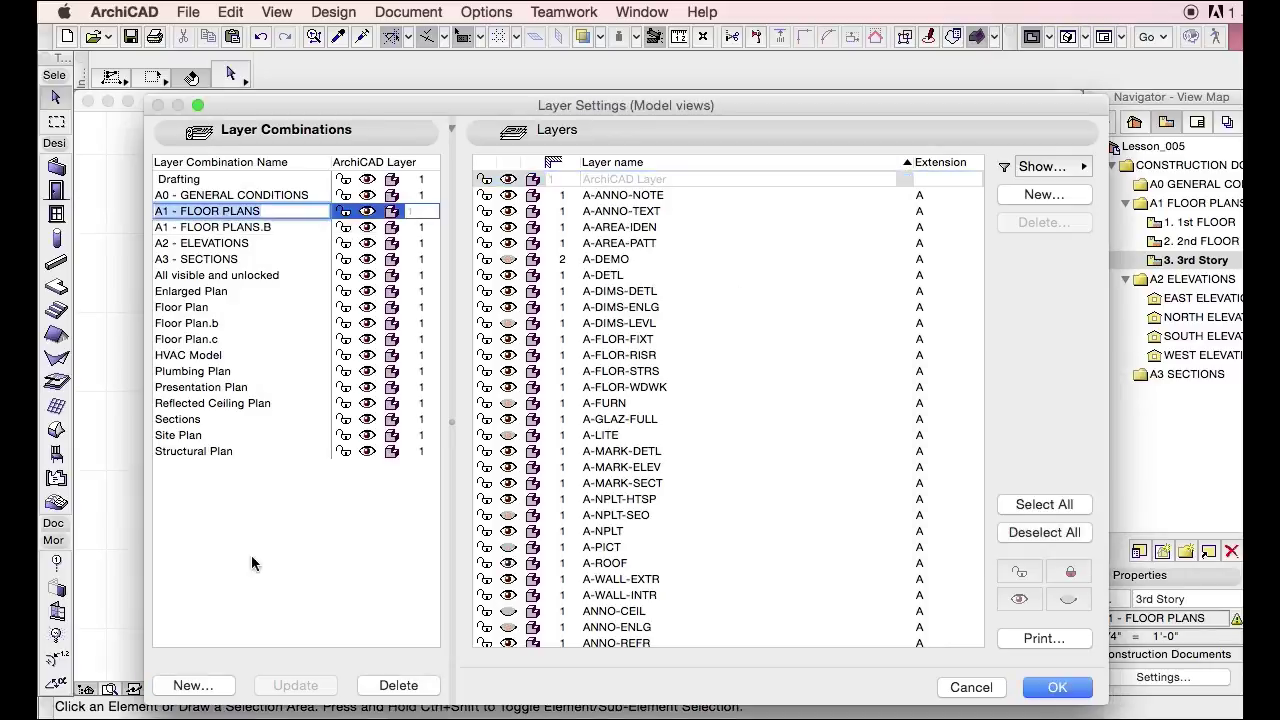
{"action": "left_click", "coordinate": [395, 685]}
{"action": "left_click", "coordinate": [291, 213]}
{"action": "left_click", "coordinate": [302, 212]}
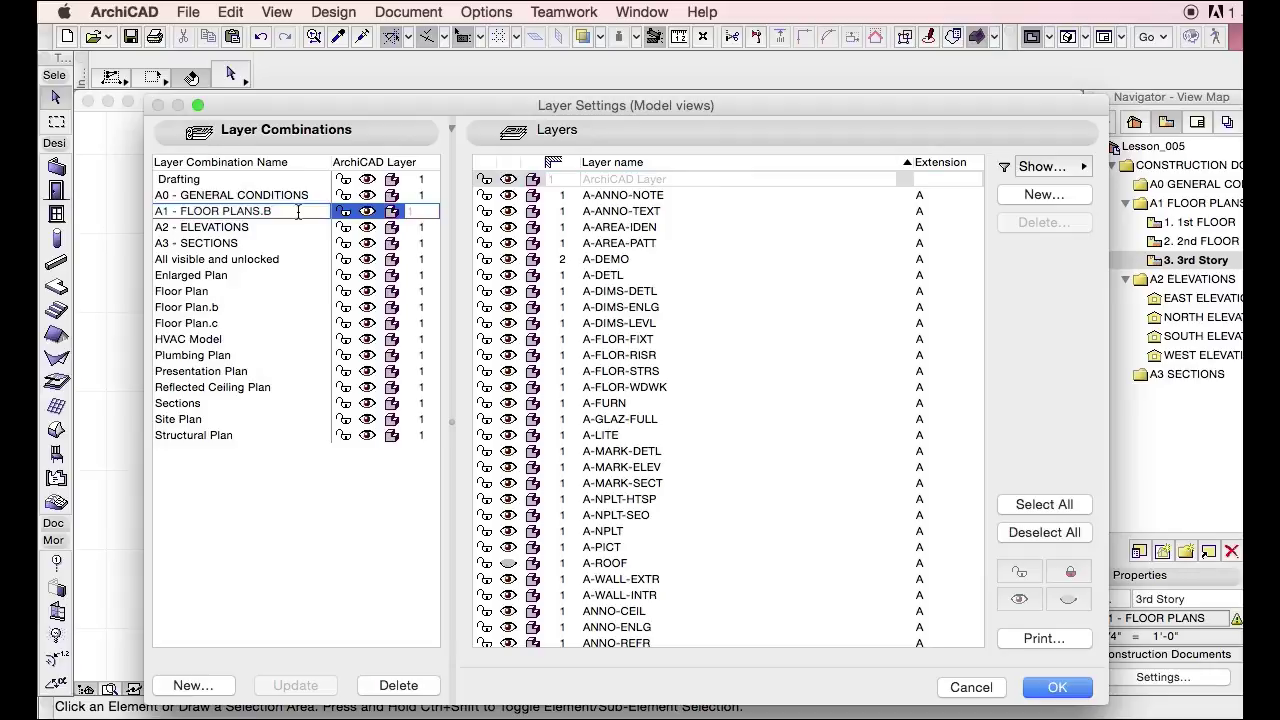
{"action": "left_click", "coordinate": [276, 212]}
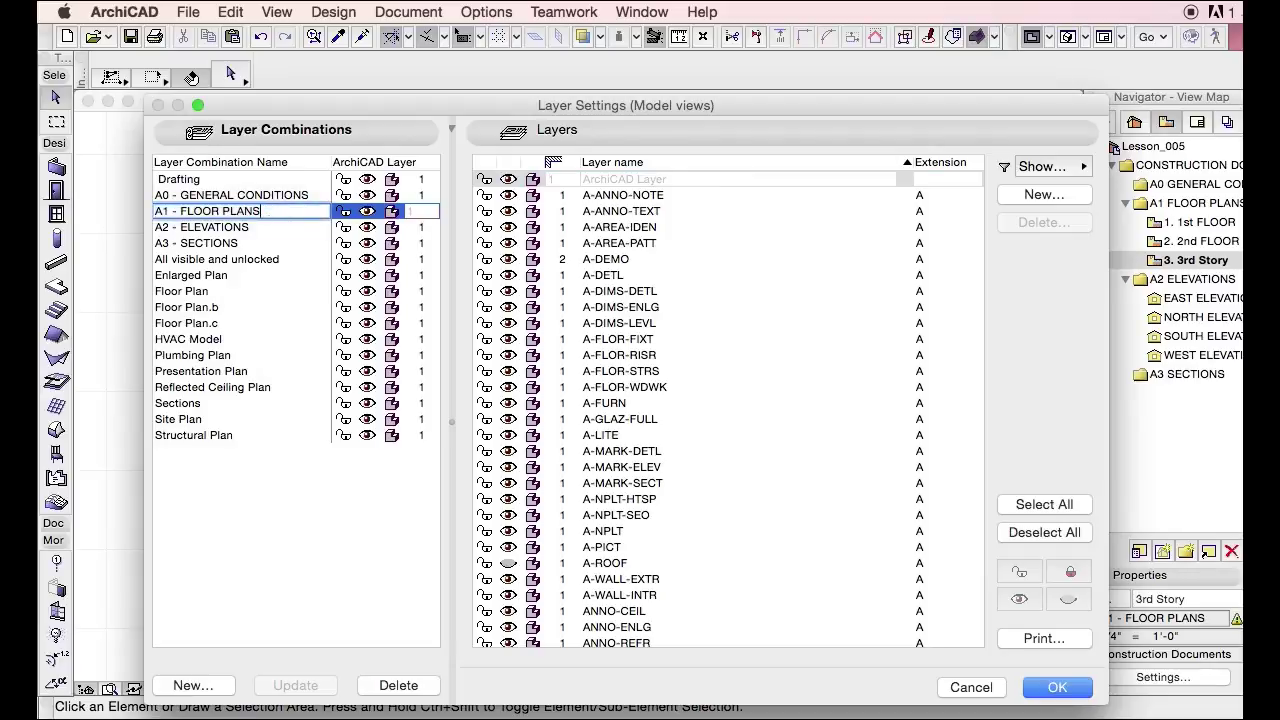
{"action": "key", "text": "Return"}
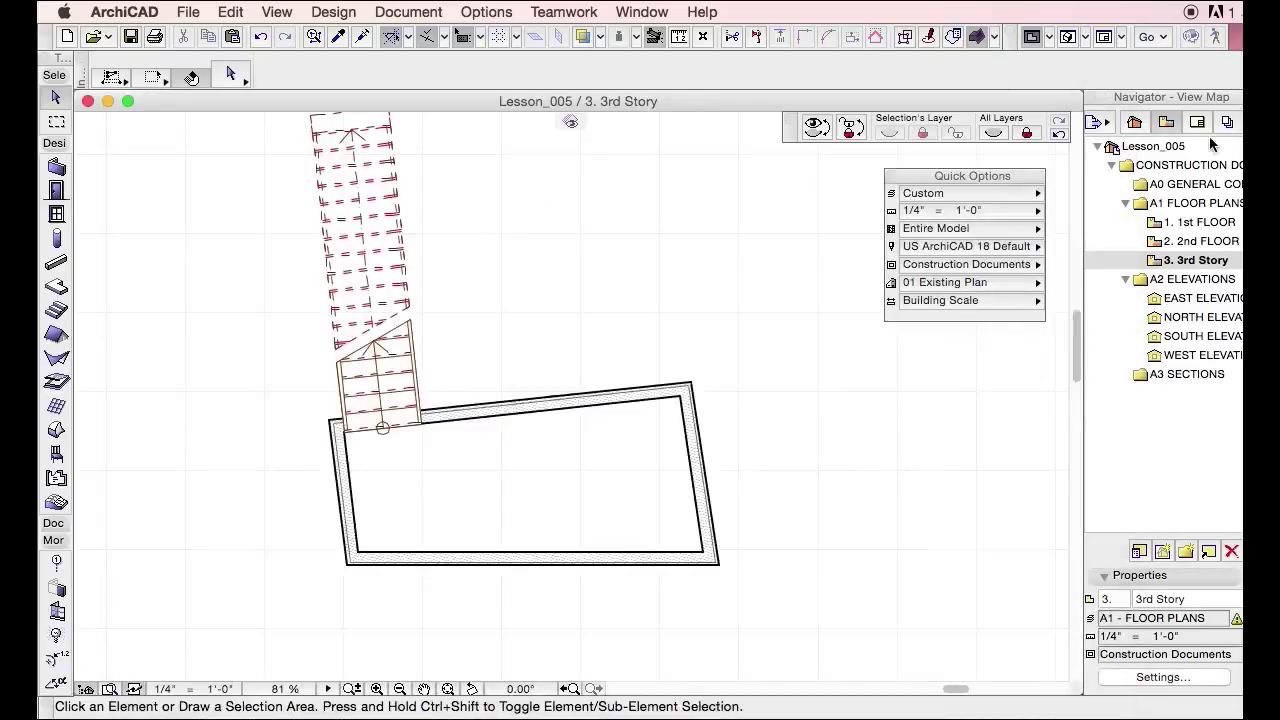
Select the 1st FLOOR, 2nd FLOOR and 3rd Story views and review their layer combination list.
{"action": "left_click", "coordinate": [1197, 226]}
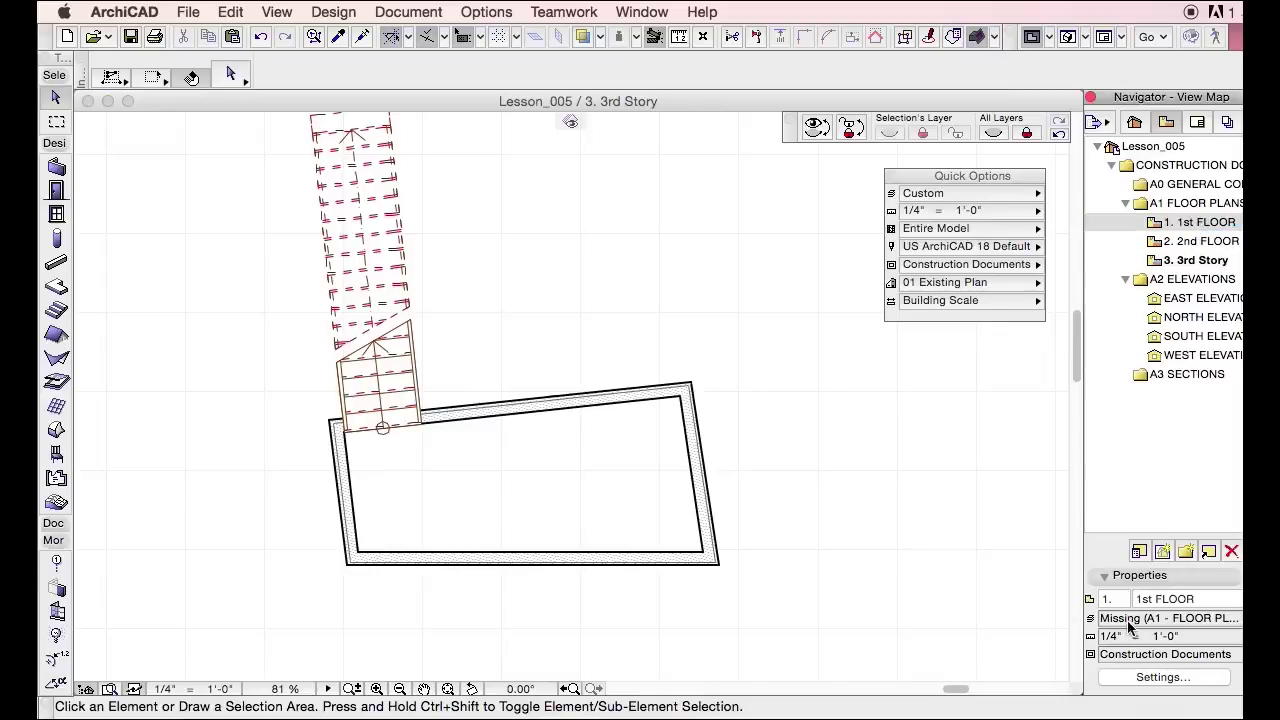
{"action": "left_click", "coordinate": [1188, 242]}
{"action": "left_click", "coordinate": [1186, 261]}
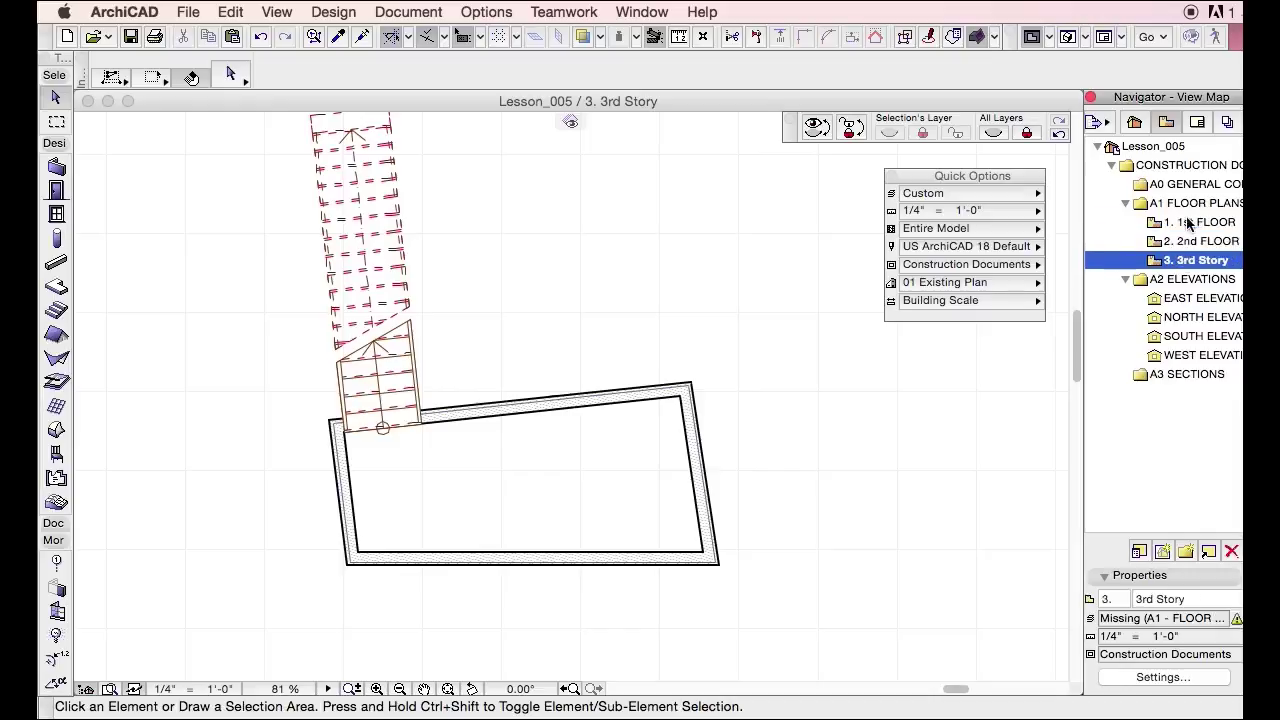
{"action": "left_click", "coordinate": [1190, 228], "text": "shift"}
{"action": "left_click", "coordinate": [1160, 677]}
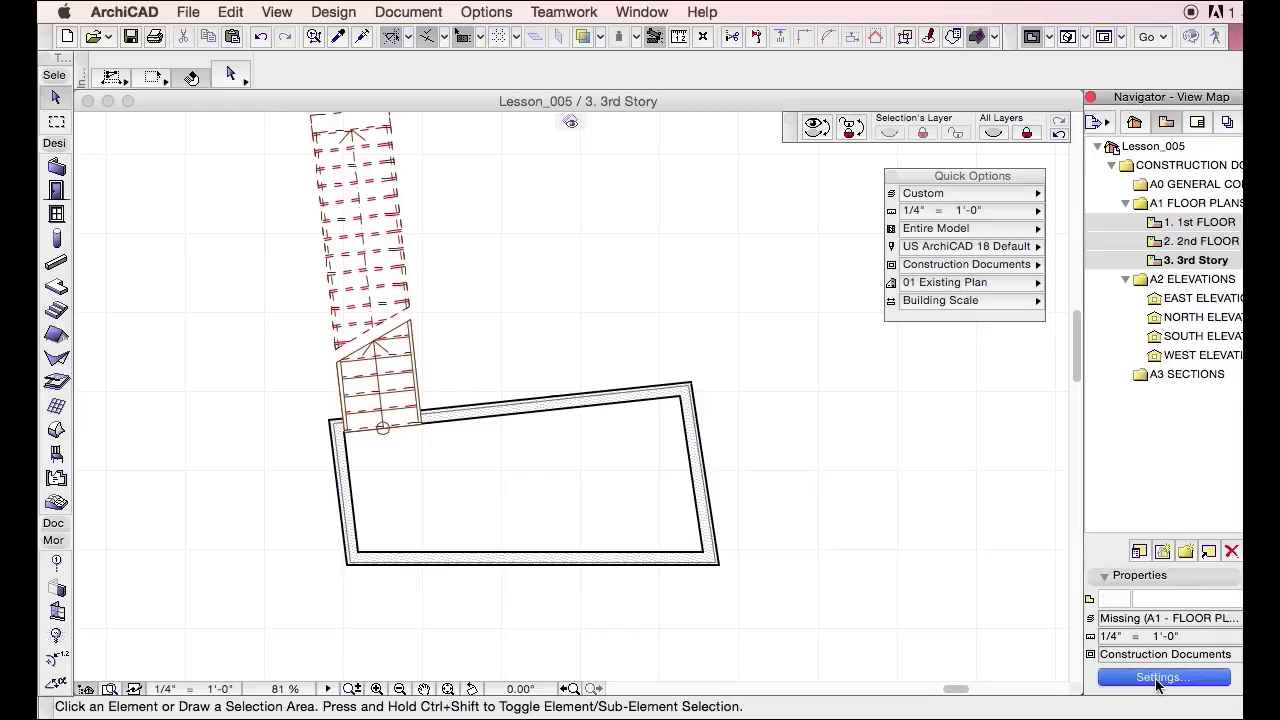
{"action": "left_click", "coordinate": [792, 299]}
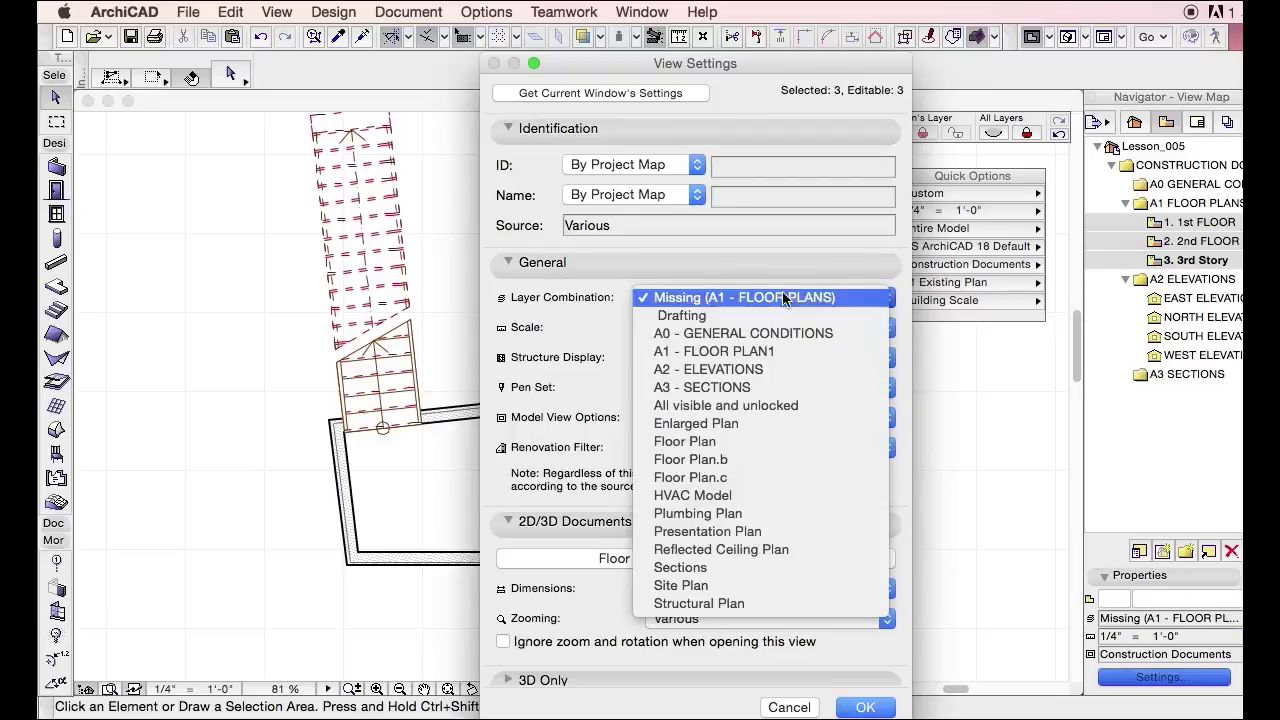
{"action": "left_click", "coordinate": [791, 354]}
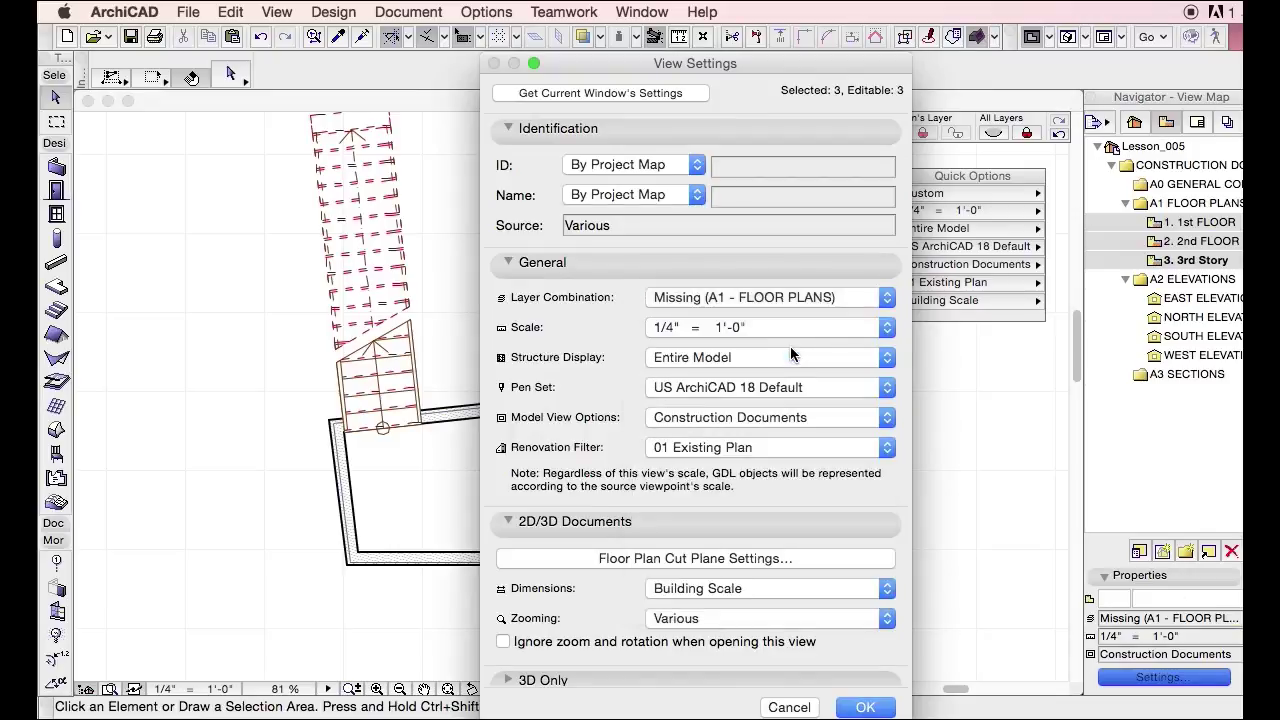
{"action": "key", "text": "Return"}
Rename A1 - FLOOR PLAN1 to A1 - FLOOR PLANS and link the three floor views to it.
{"action": "key", "text": "super+l"}
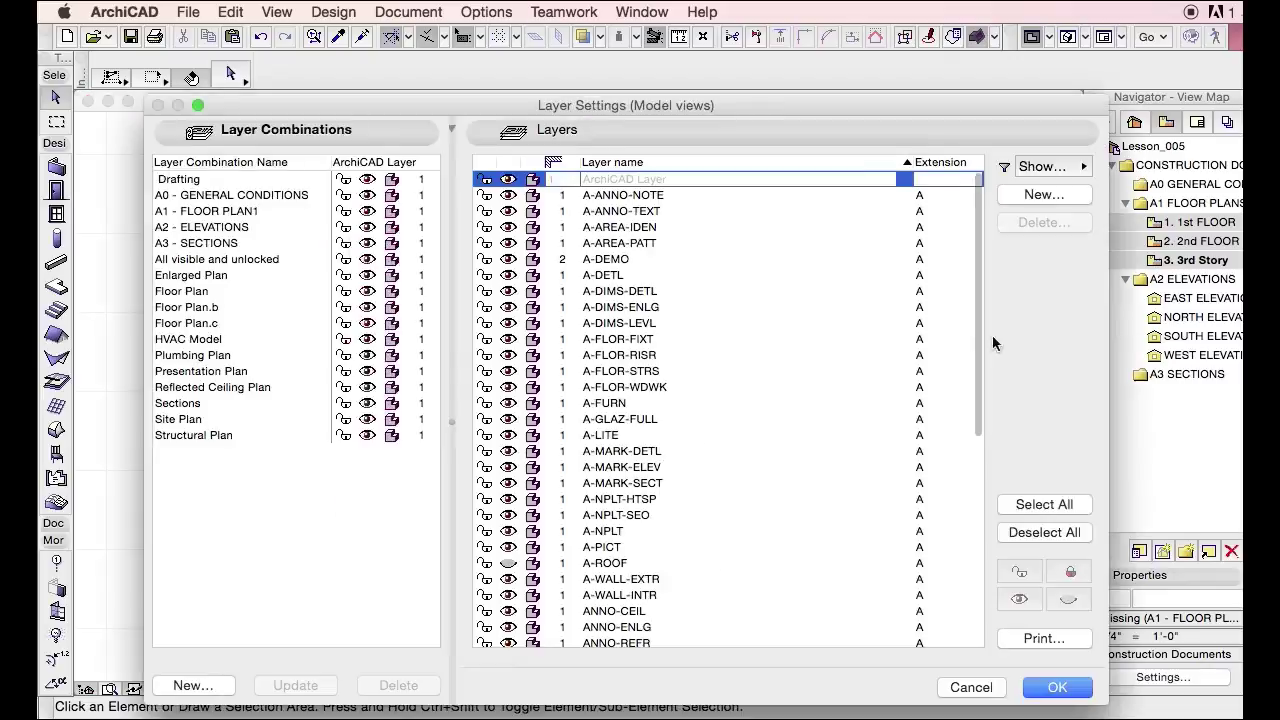
{"action": "left_click", "coordinate": [290, 200]}
{"action": "left_click", "coordinate": [288, 212]}
{"action": "left_click", "coordinate": [289, 211]}
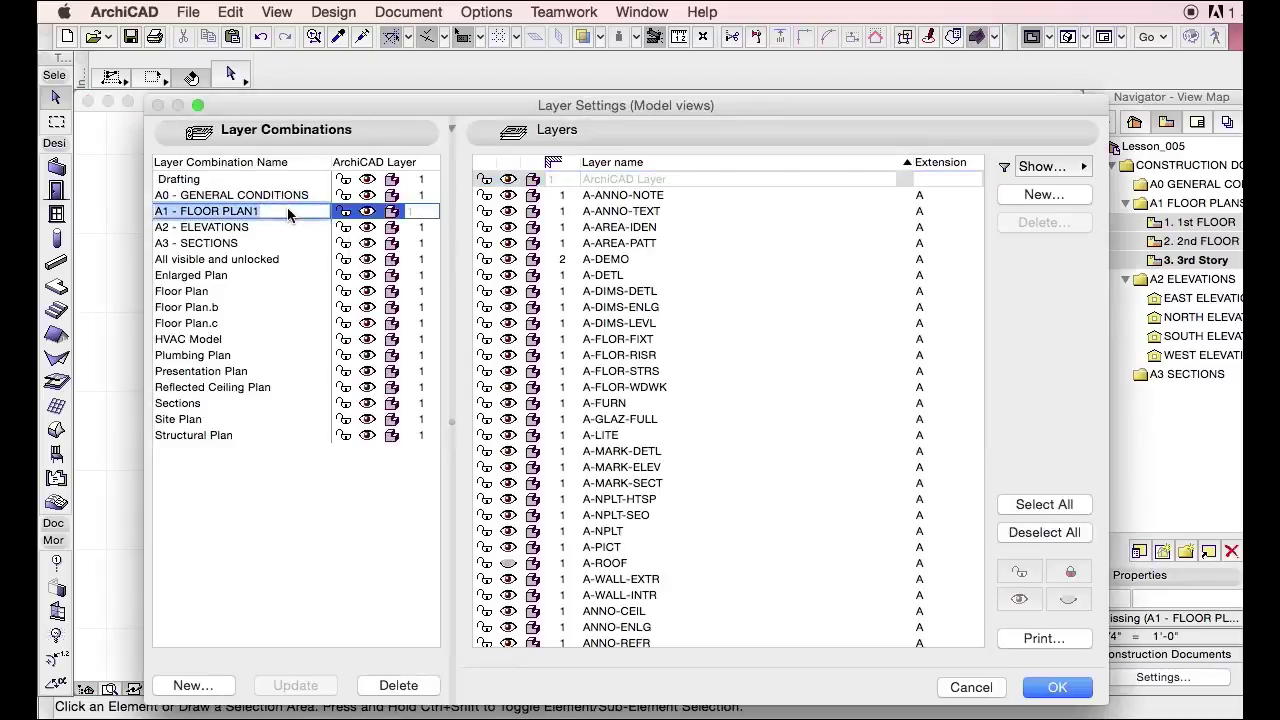
{"action": "key", "text": "BackSpace"}
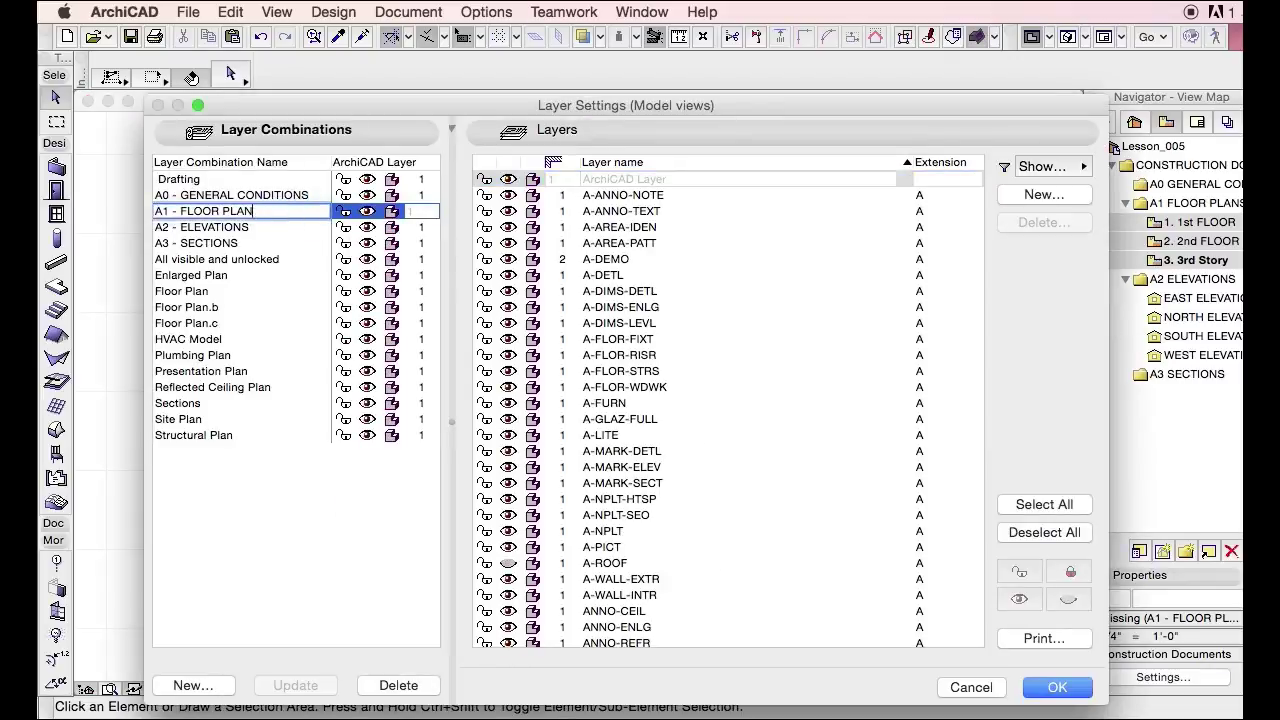
{"action": "type", "text": "S"}
{"action": "key", "text": "Return"}
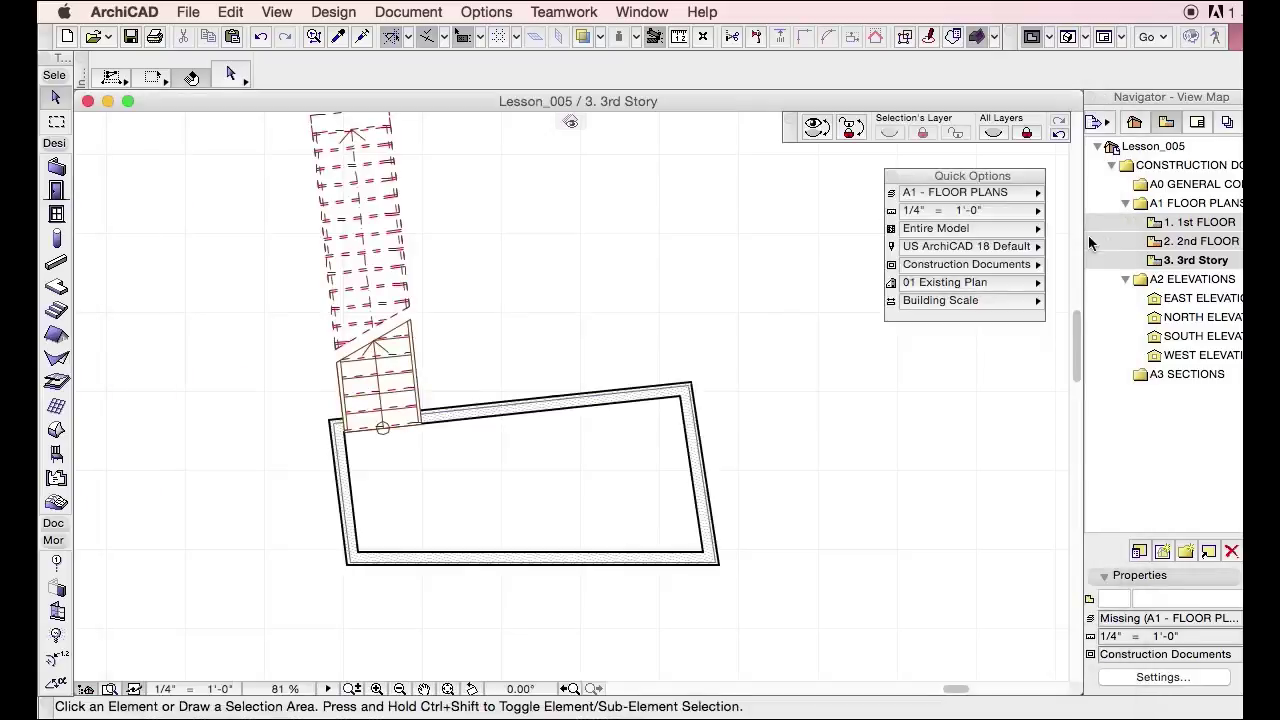
{"action": "left_click", "coordinate": [1195, 678]}
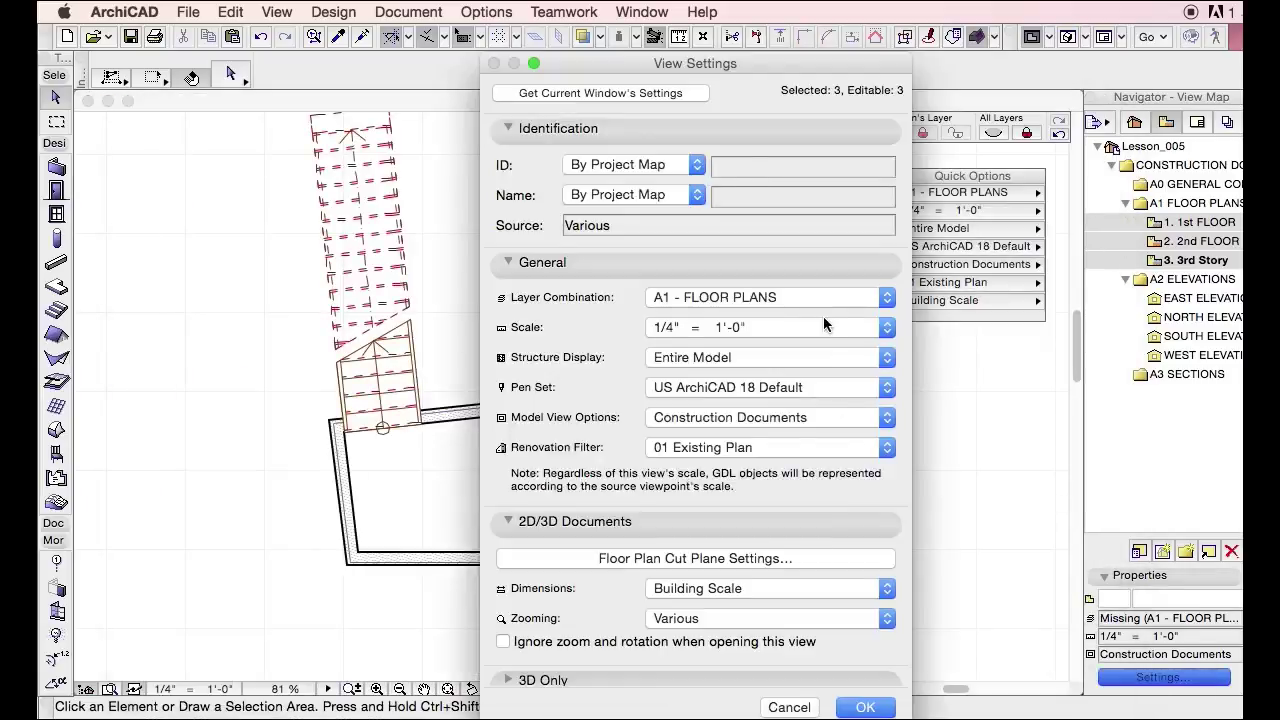
{"action": "left_click", "coordinate": [865, 707]}
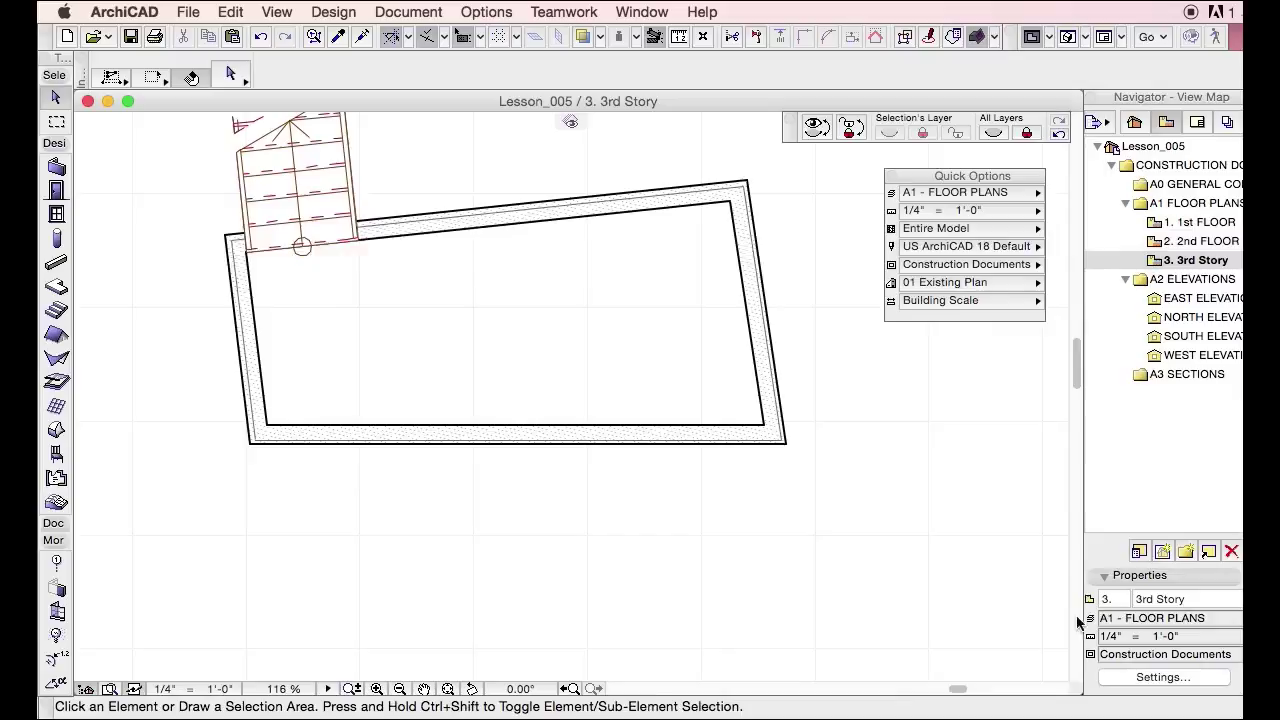
{"action": "left_click", "coordinate": [1171, 245]}
{"action": "left_click", "coordinate": [1172, 224]}
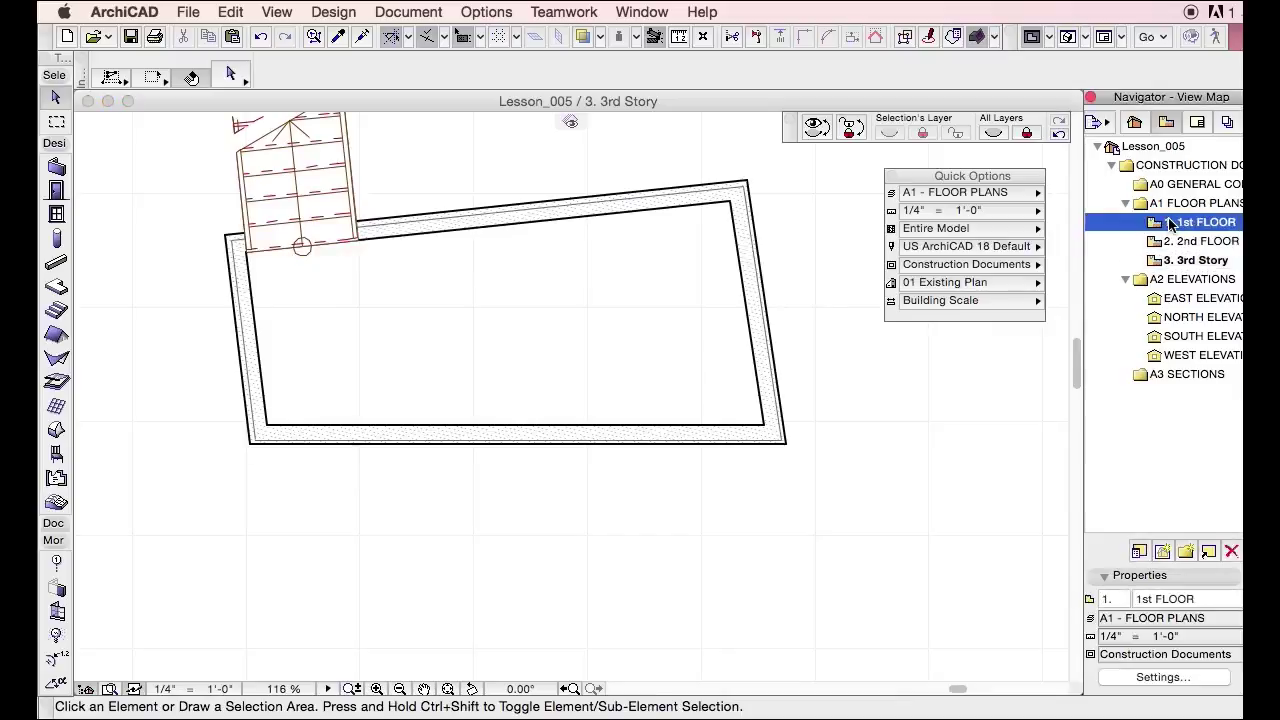
{"action": "left_click", "coordinate": [1174, 244]}
{"action": "left_click", "coordinate": [1172, 260]}
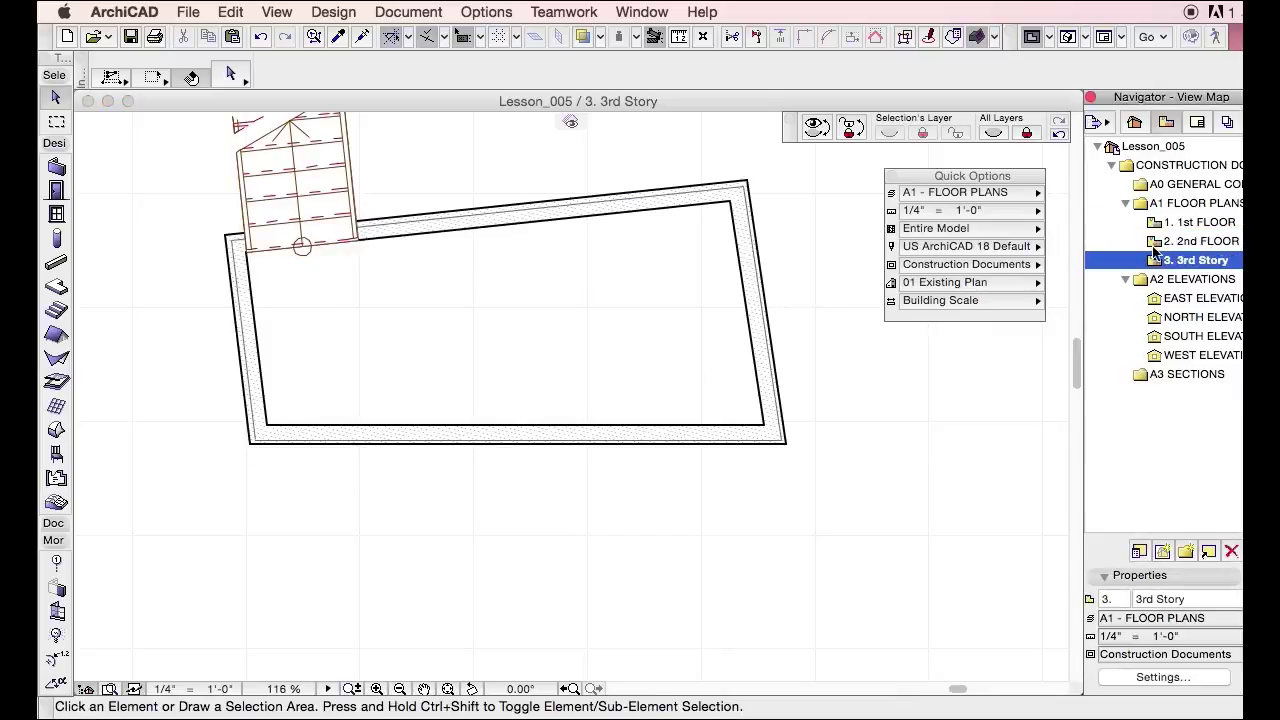
{"action": "scroll", "coordinate": [822, 534], "scroll_direction": "down", "scroll_amount": 3}
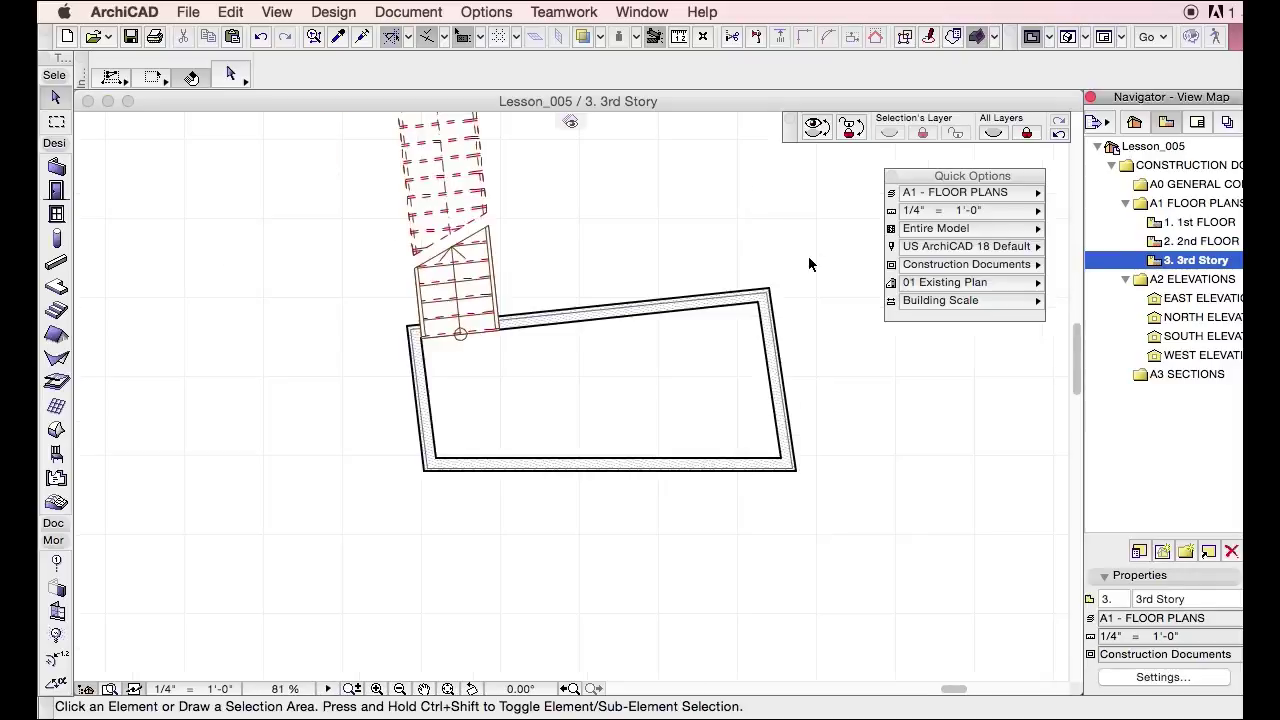
{"action": "scroll", "coordinate": [717, 351], "scroll_direction": "up", "scroll_amount": 5}
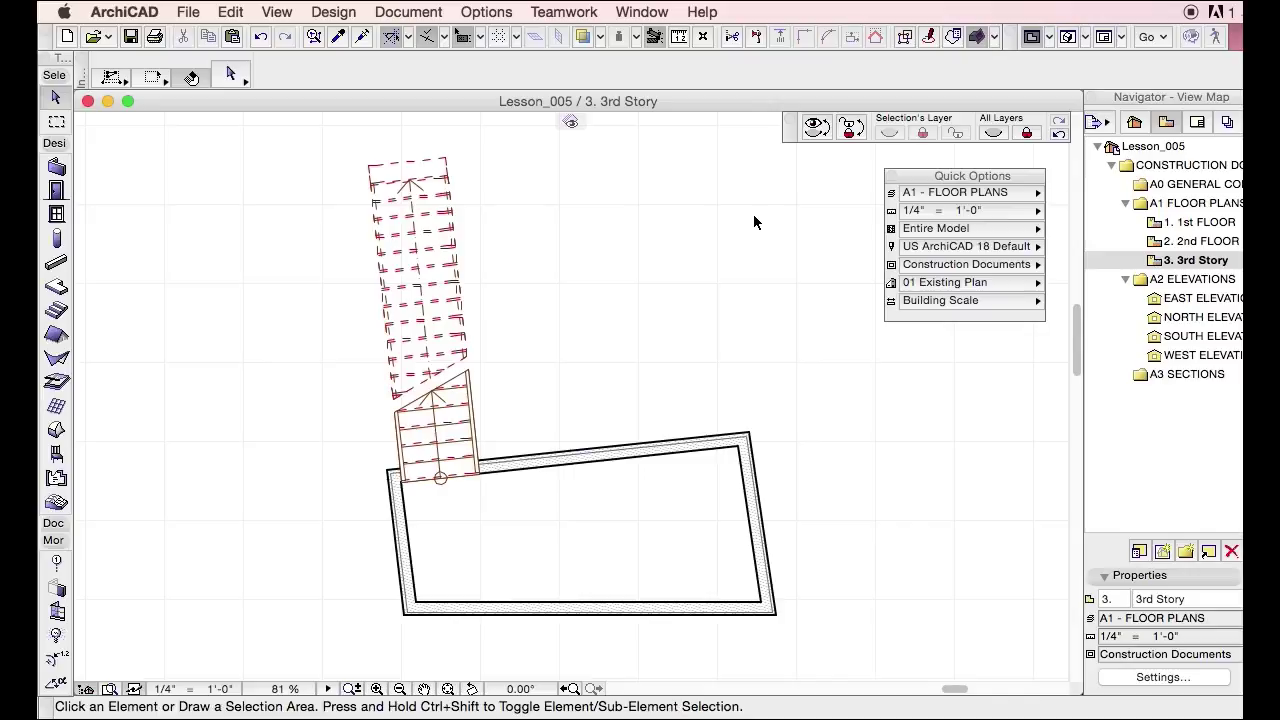
Reapply A1 - FLOOR PLANS, then hide the stair's layer so the state reads Custom.
{"action": "left_click", "coordinate": [1010, 196]}
{"action": "left_click", "coordinate": [1115, 228]}
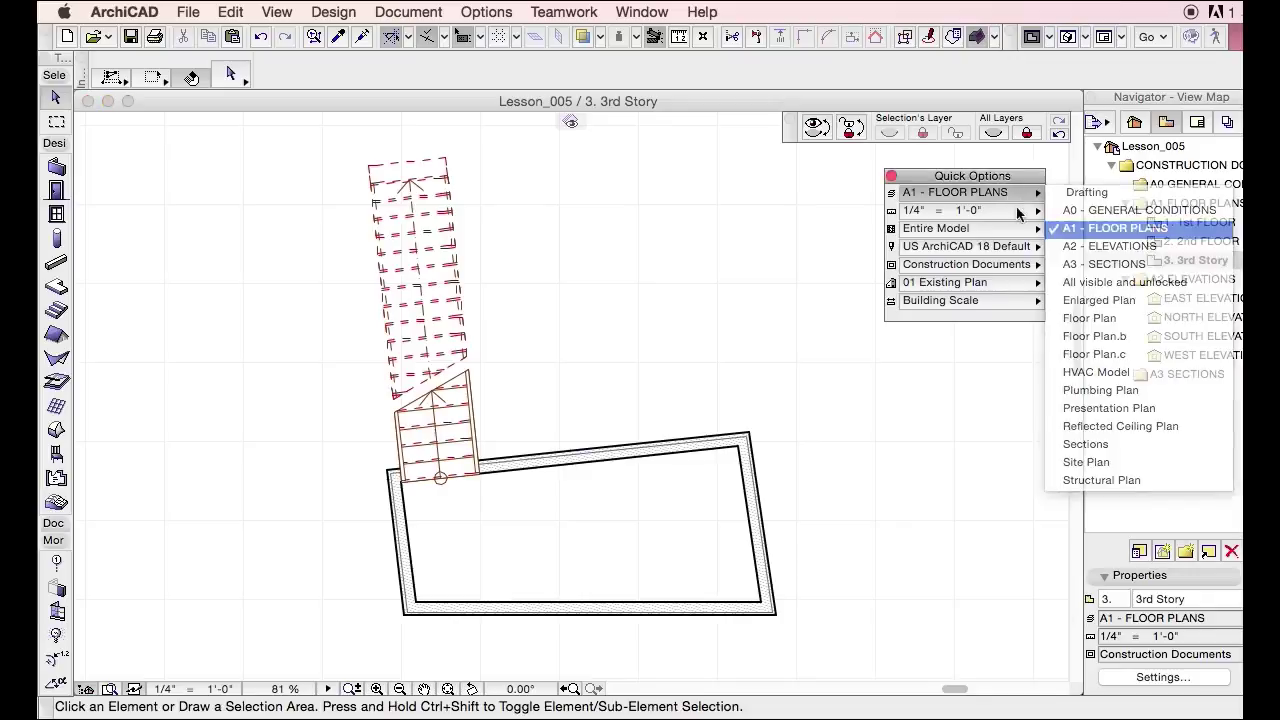
{"action": "left_click", "coordinate": [420, 437]}
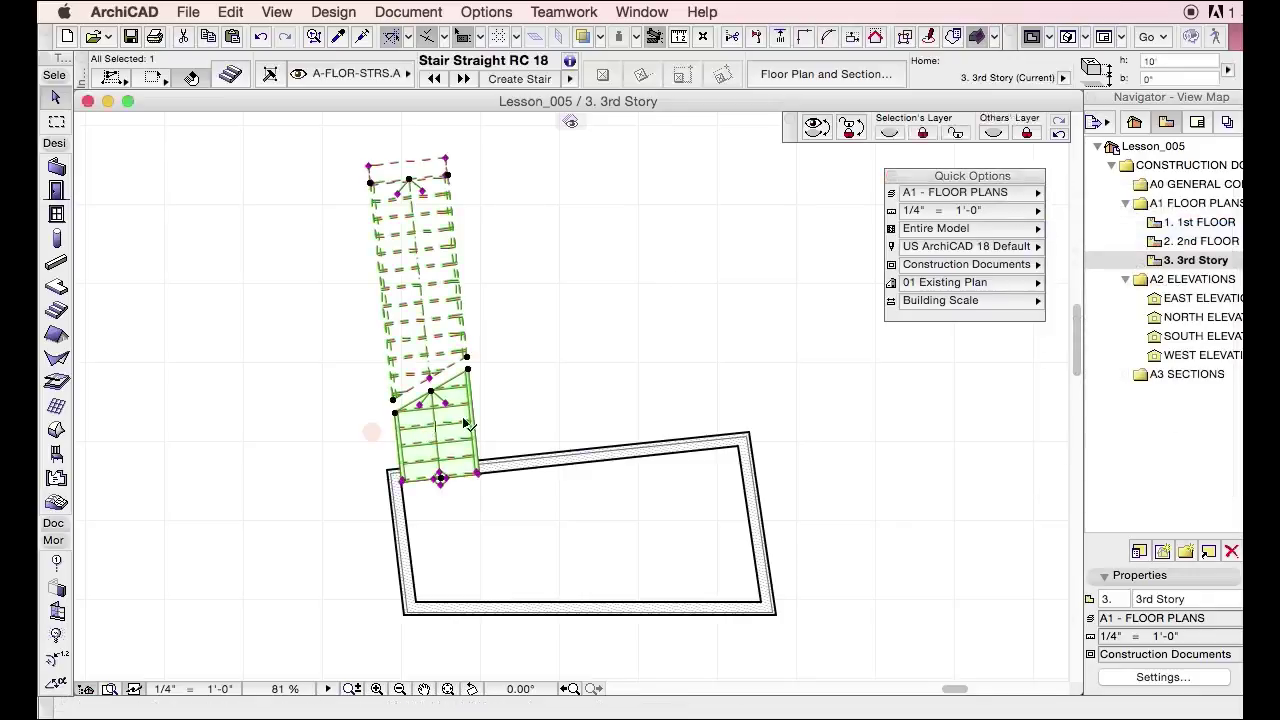
{"action": "left_click", "coordinate": [889, 133]}
{"action": "left_click", "coordinate": [955, 195]}
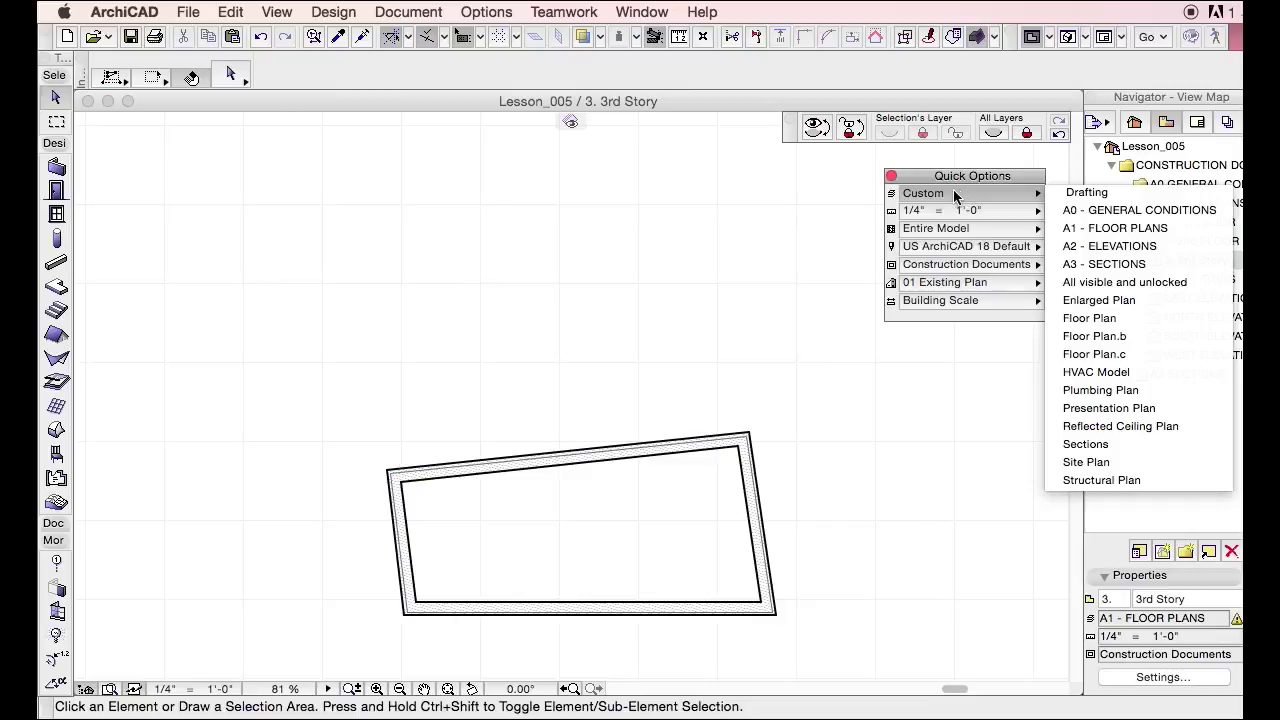
{"action": "left_click", "coordinate": [790, 223]}
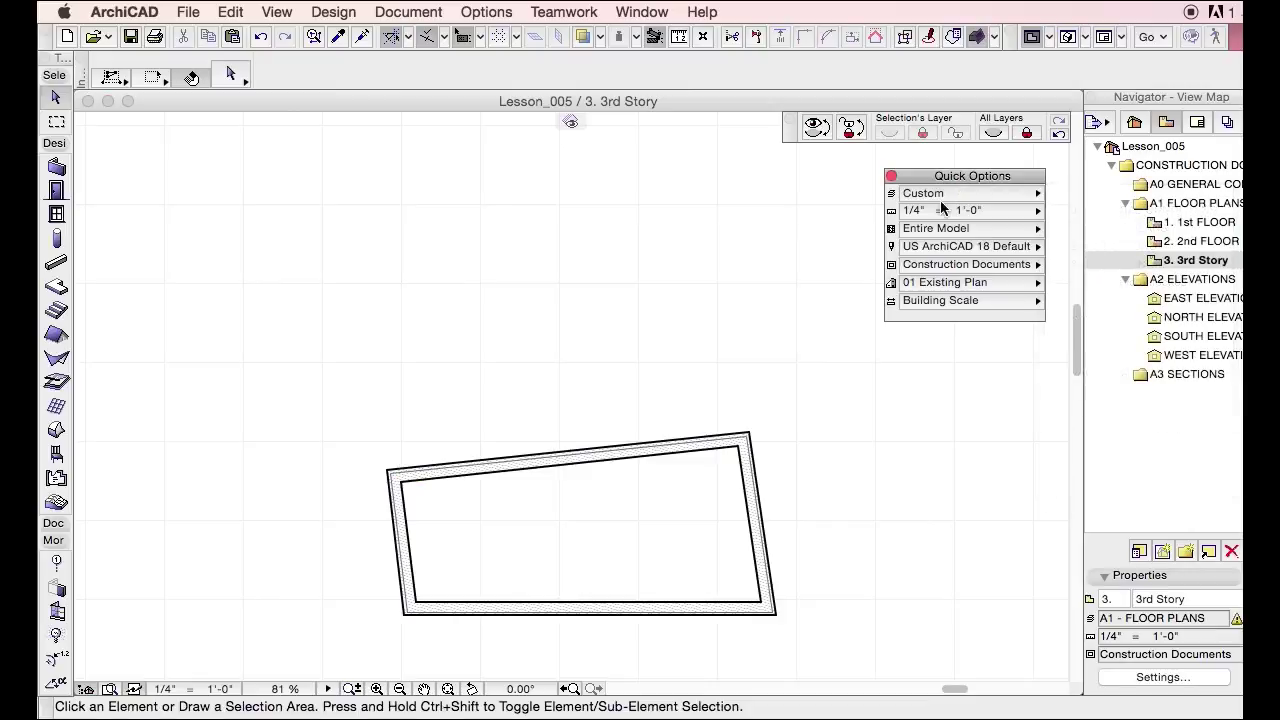